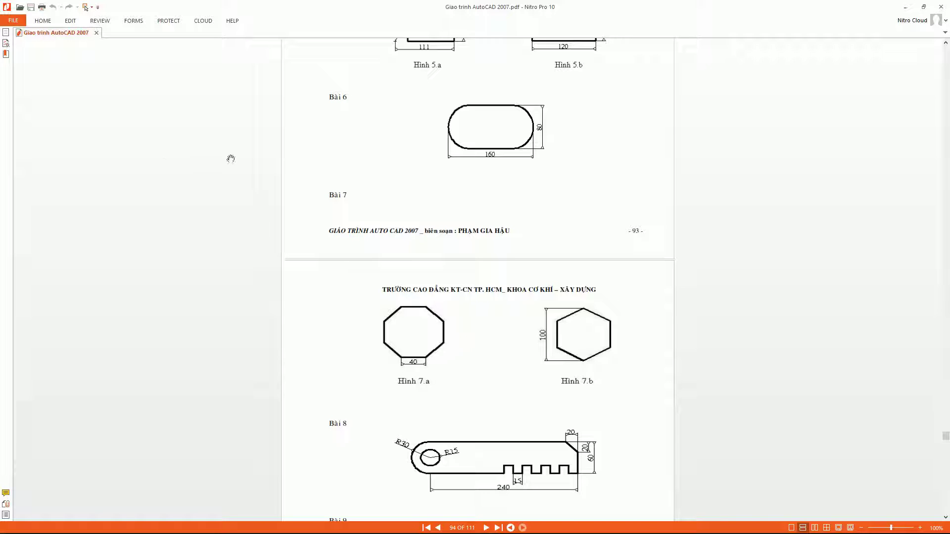
- Review the page 93 exercise figures in the textbook PDF, then bring up Task View
{"action": "scroll", "coordinate": [443, 322], "scroll_direction": "up", "scroll_amount": 3}
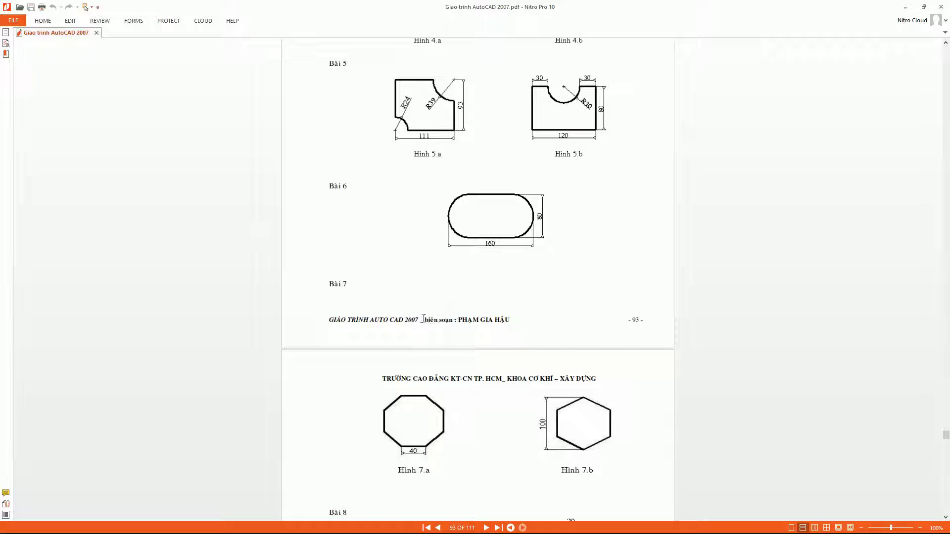
{"action": "scroll", "coordinate": [617, 322], "scroll_direction": "down", "scroll_amount": 1}
{"action": "scroll", "coordinate": [624, 321], "scroll_direction": "down", "scroll_amount": 1}
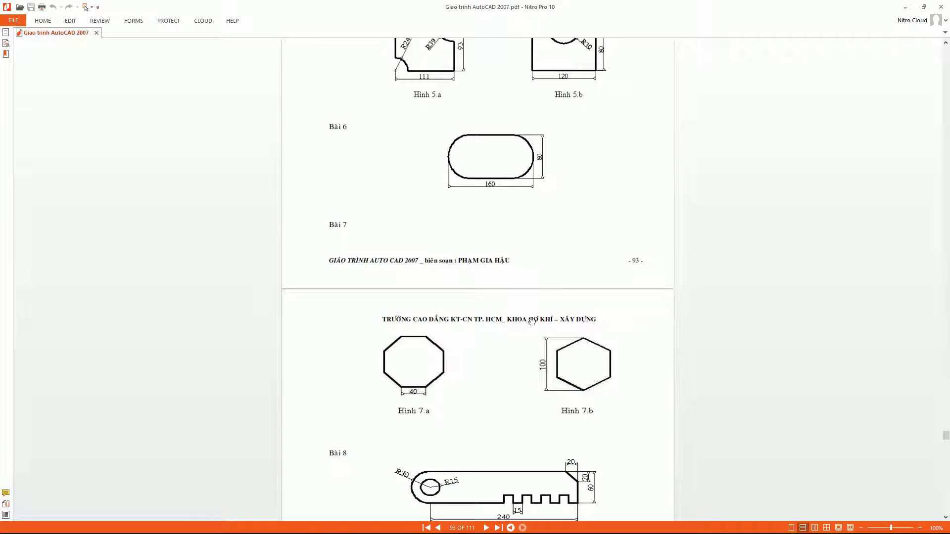
{"action": "scroll", "coordinate": [557, 307], "scroll_direction": "up", "scroll_amount": 1}
{"action": "scroll", "coordinate": [504, 304], "scroll_direction": "up", "scroll_amount": 2}
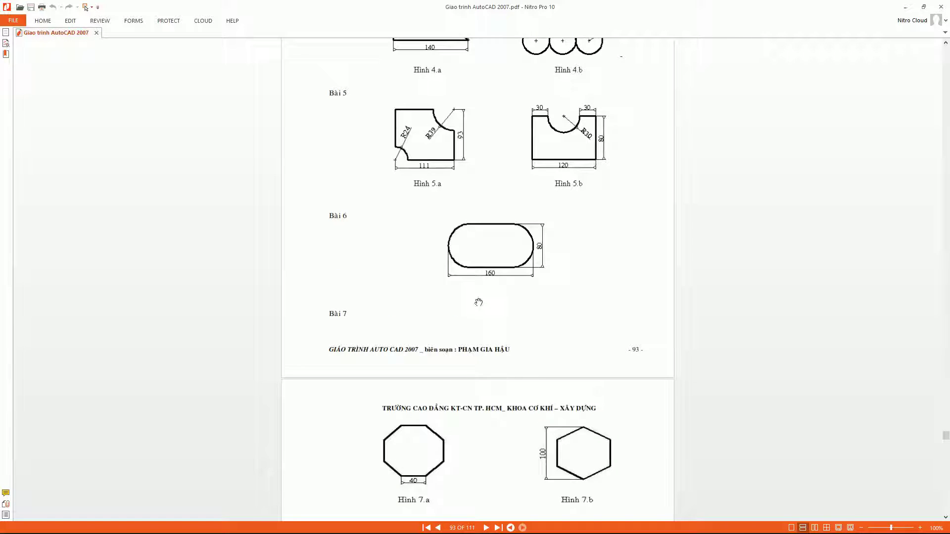
{"action": "scroll", "coordinate": [349, 223], "scroll_direction": "up", "scroll_amount": 1}
{"action": "scroll", "coordinate": [344, 218], "scroll_direction": "up", "scroll_amount": 2}
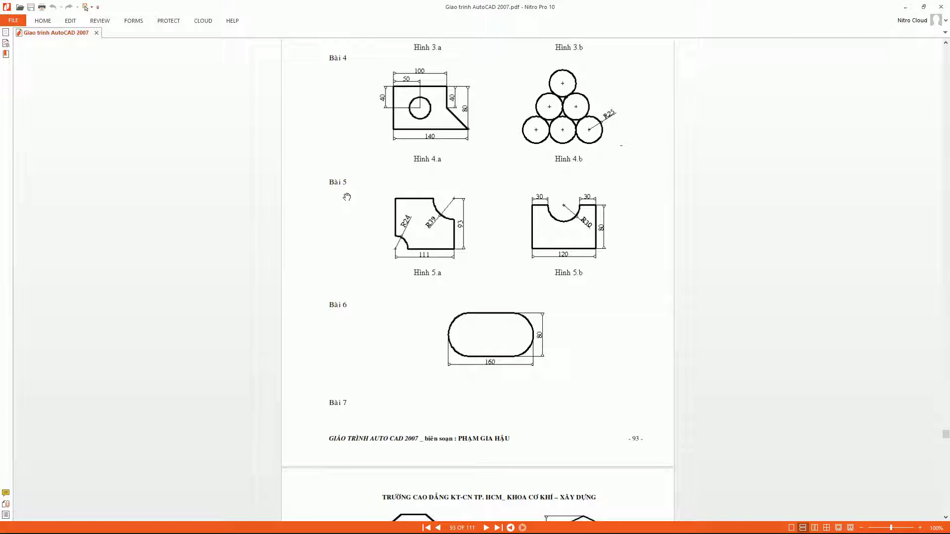
{"action": "scroll", "coordinate": [352, 306], "scroll_direction": "down", "scroll_amount": 3}
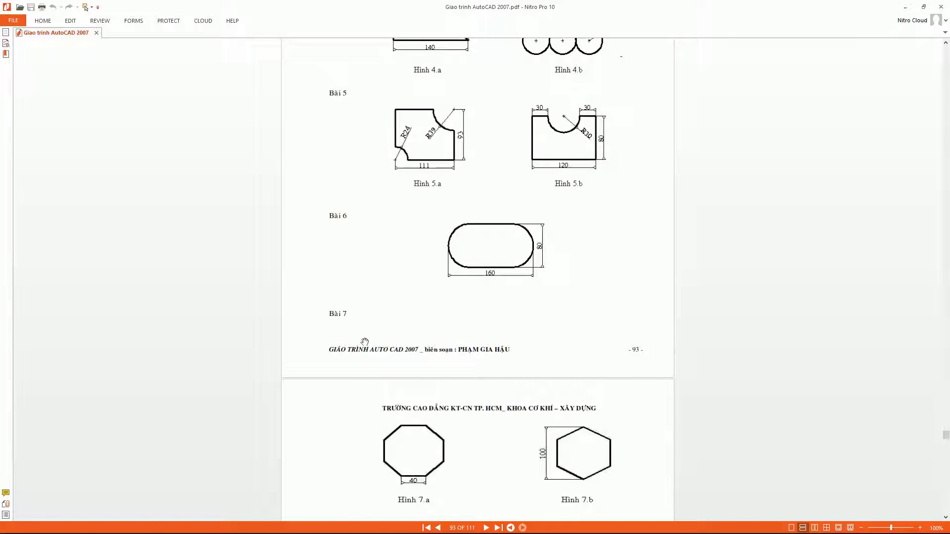
{"action": "scroll", "coordinate": [344, 270], "scroll_direction": "up", "scroll_amount": 3}
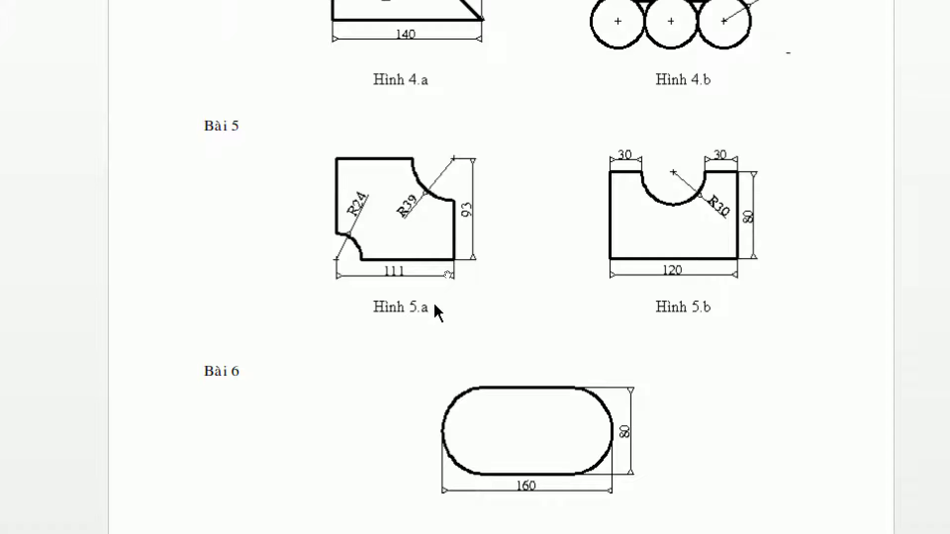
{"action": "key", "text": "super+Tab"}
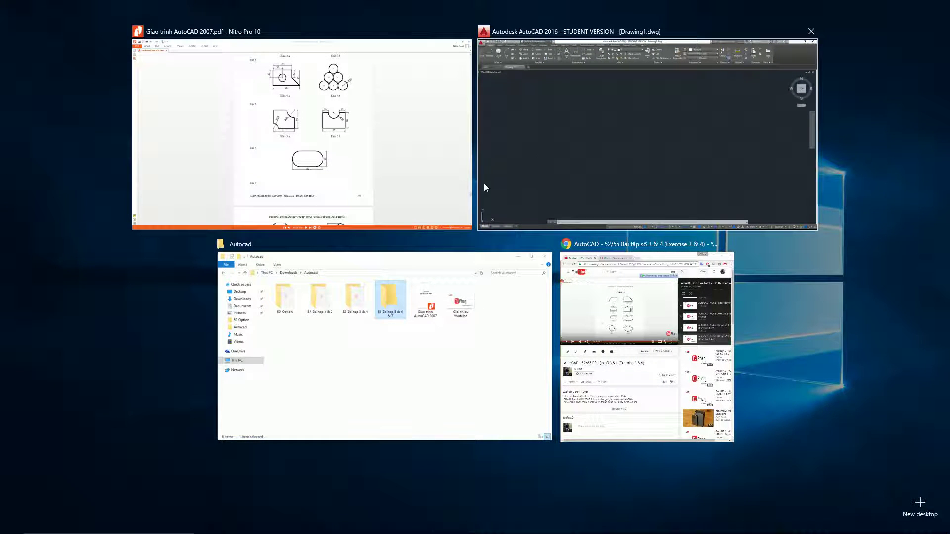
- Bring the blank AutoCAD drawing forward, then begin a rectangle and cancel it
{"action": "left_click", "coordinate": [566, 160]}
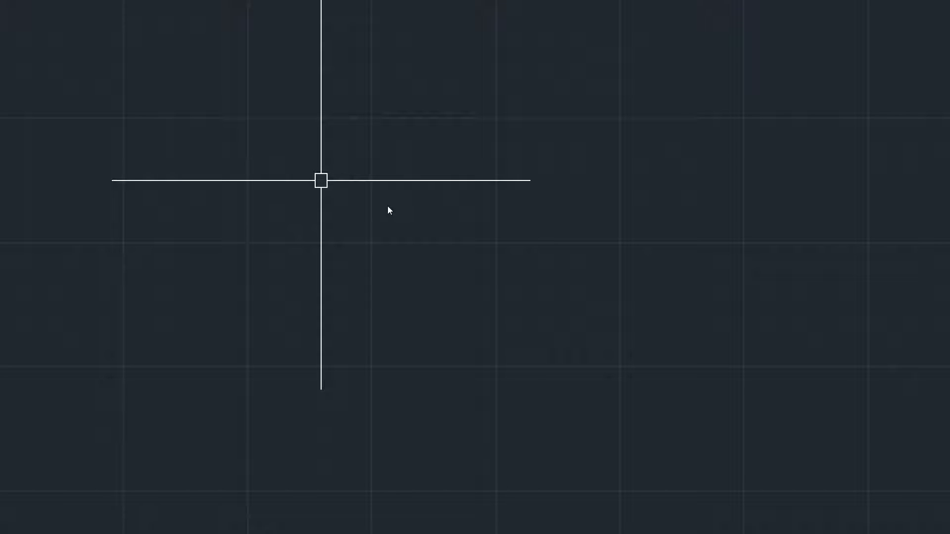
{"action": "key", "text": "alt+Tab"}
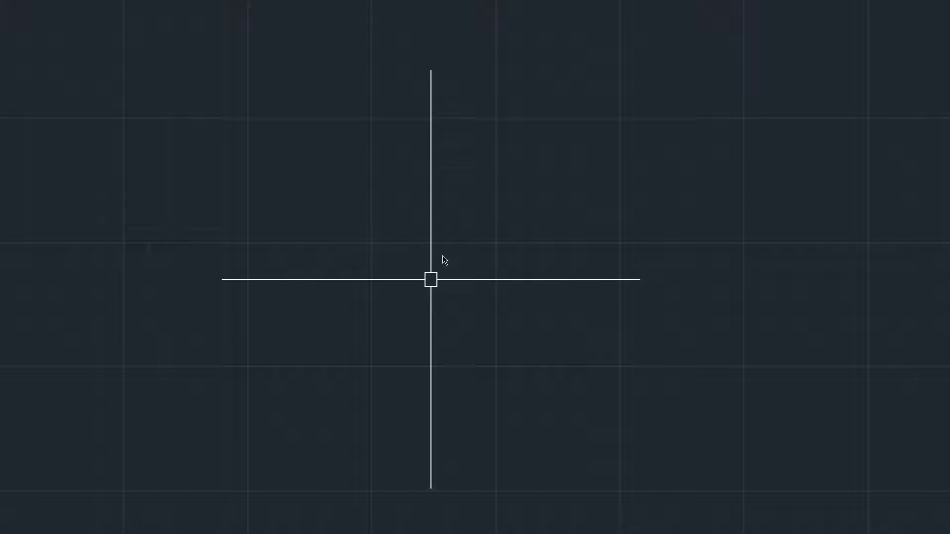
{"action": "type", "text": "RE"}
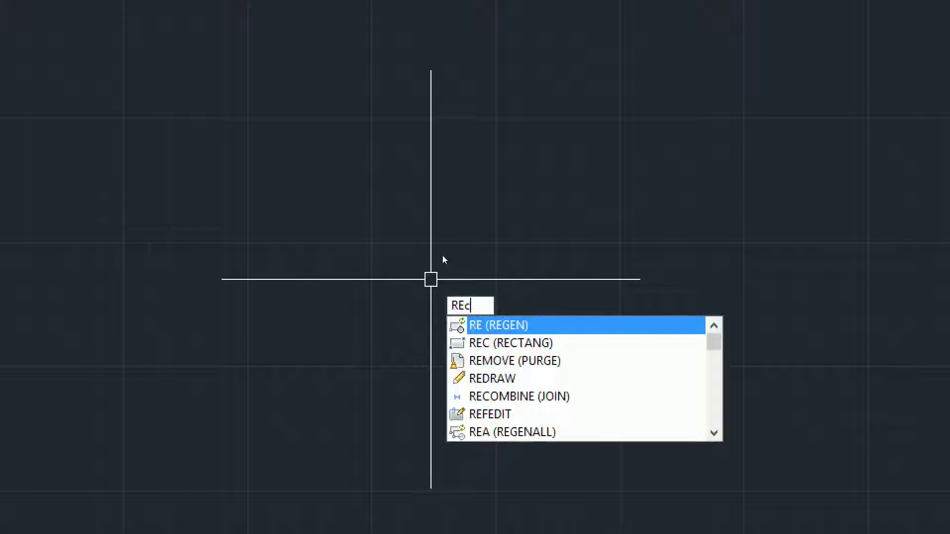
{"action": "type", "text": "C"}
{"action": "key", "text": "Return"}
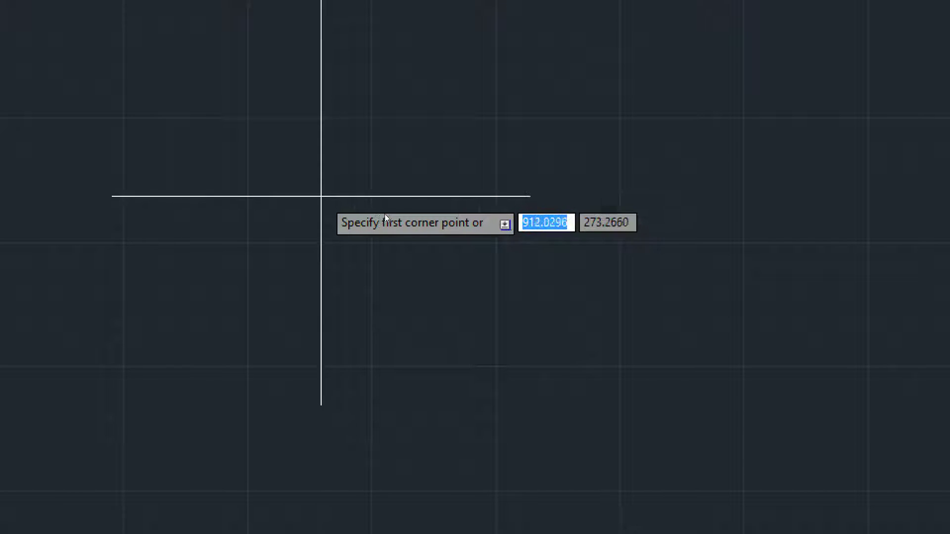
{"action": "left_click", "coordinate": [309, 193]}
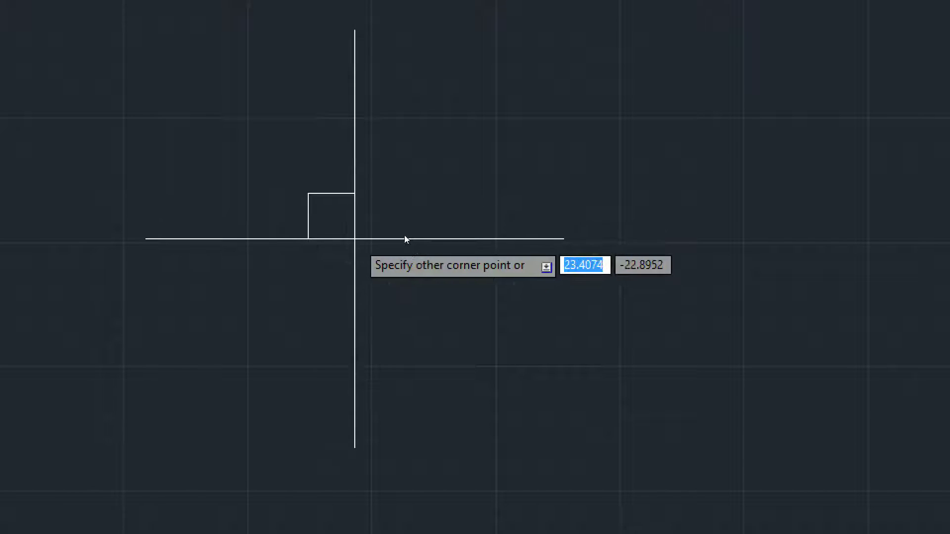
{"action": "type", "text": "d"}
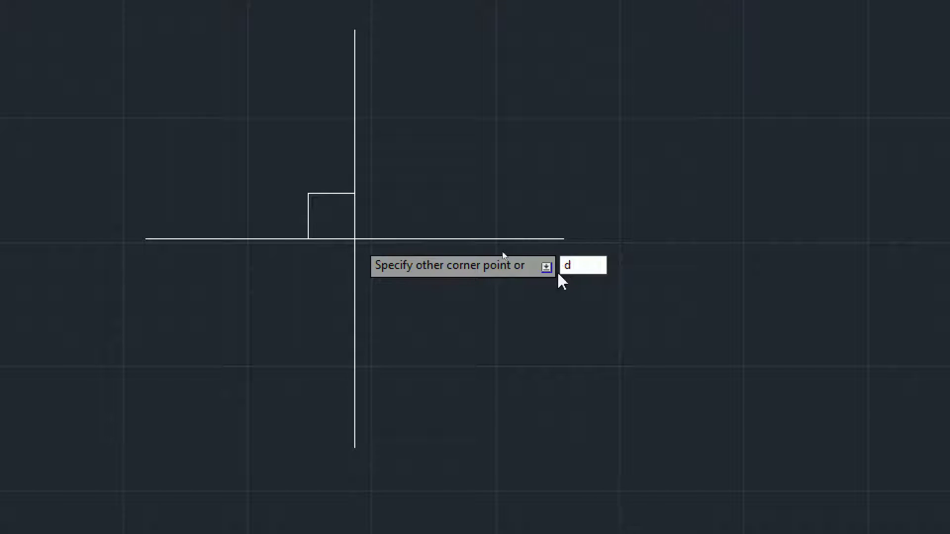
{"action": "key", "text": "Escape"}
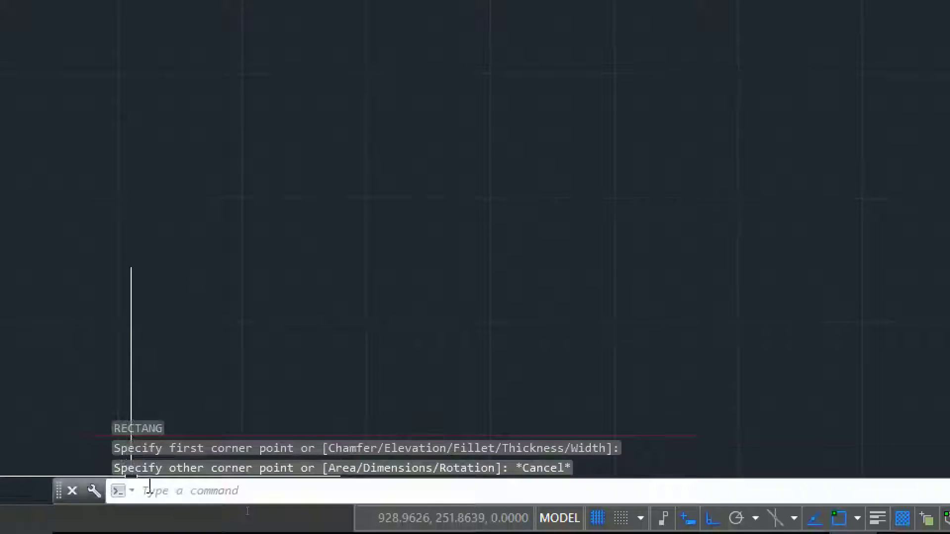
- Draw a rectangle with length 111 and width 93 using the Dimensions option
{"action": "type", "text": "r"}
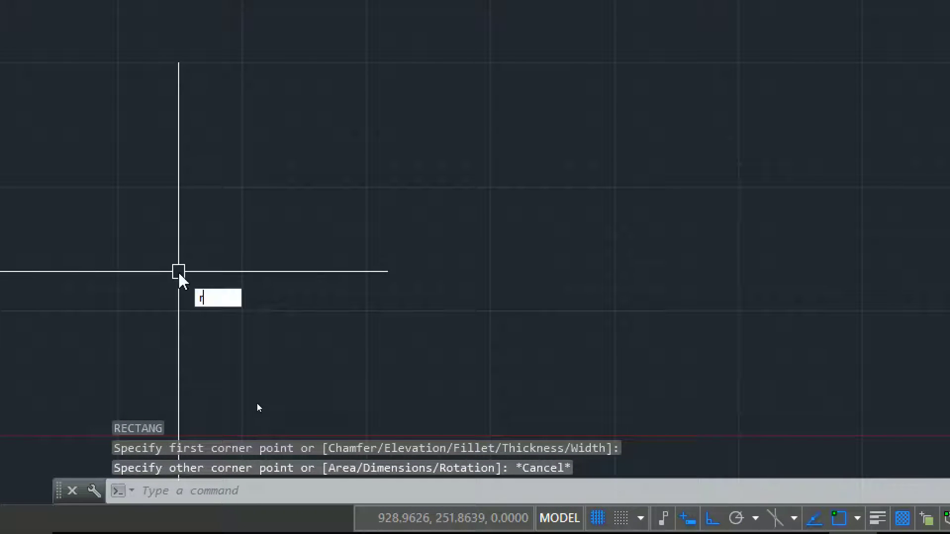
{"action": "type", "text": "ec"}
{"action": "key", "text": "Return"}
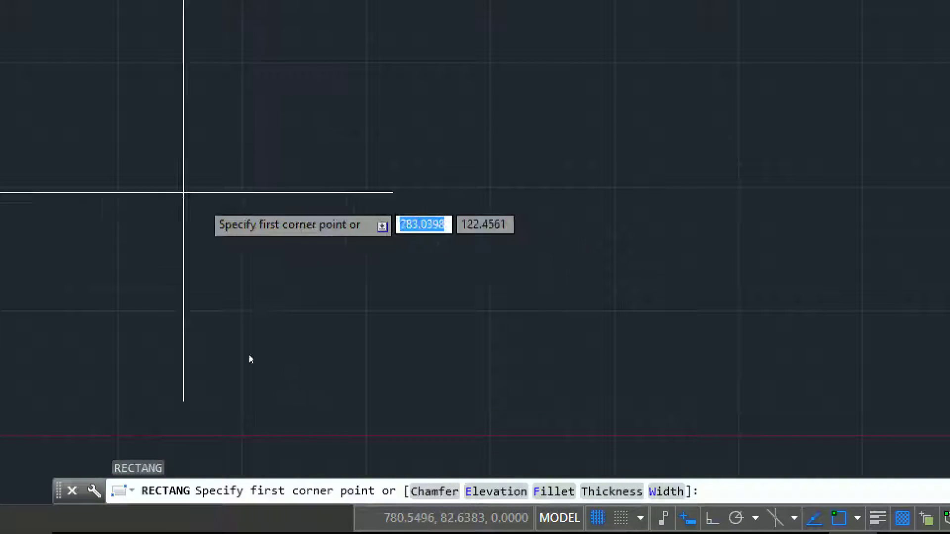
{"action": "left_click", "coordinate": [162, 173]}
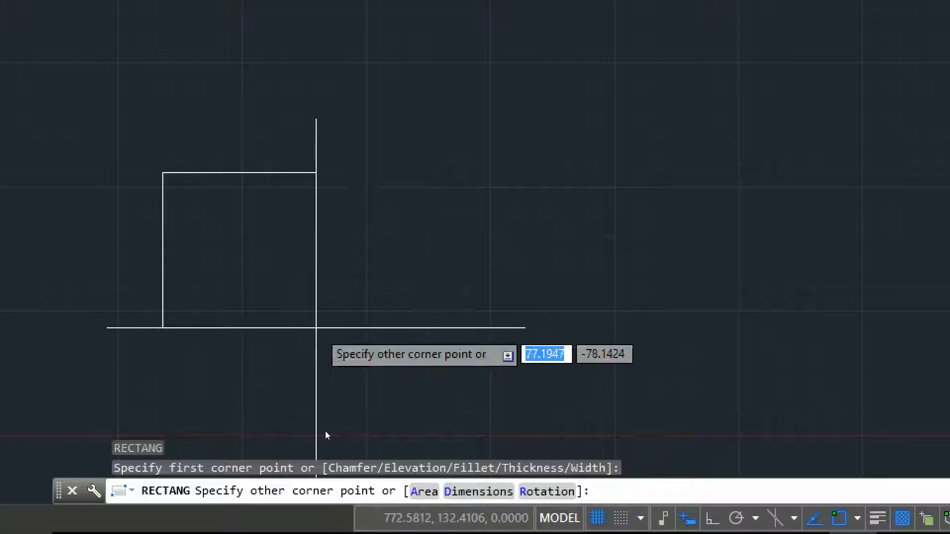
{"action": "type", "text": "d"}
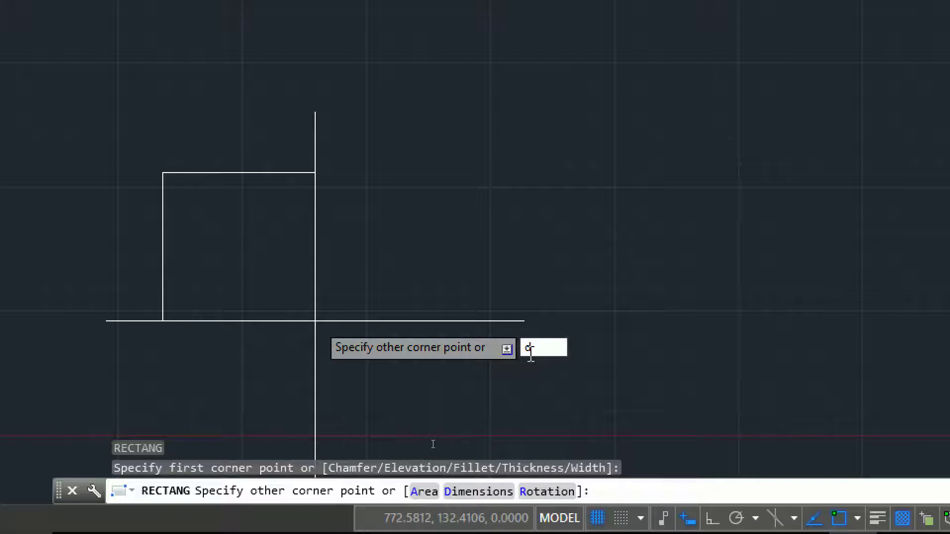
{"action": "key", "text": "Return"}
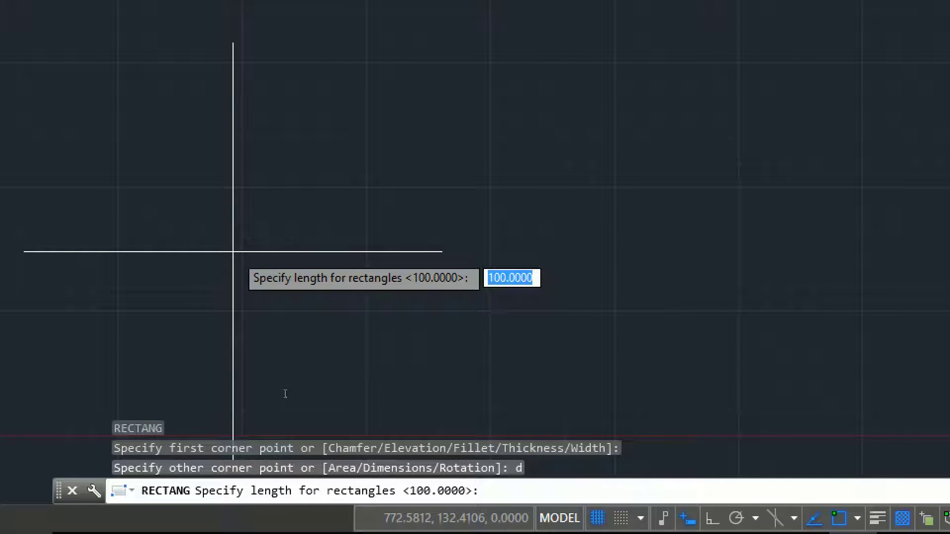
{"action": "type", "text": "11"}
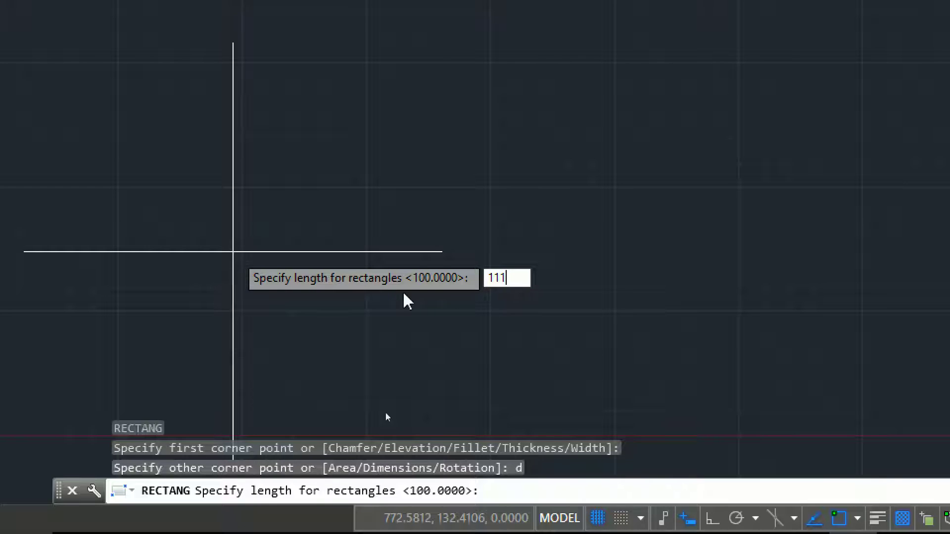
{"action": "type", "text": "1"}
{"action": "key", "text": "Return"}
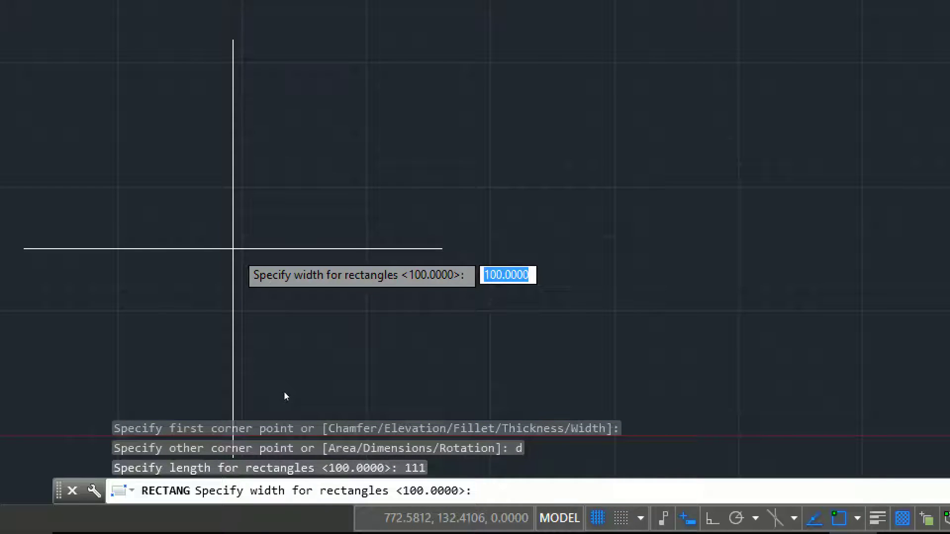
{"action": "scroll", "coordinate": [603, 200], "scroll_direction": "up", "scroll_amount": 5}
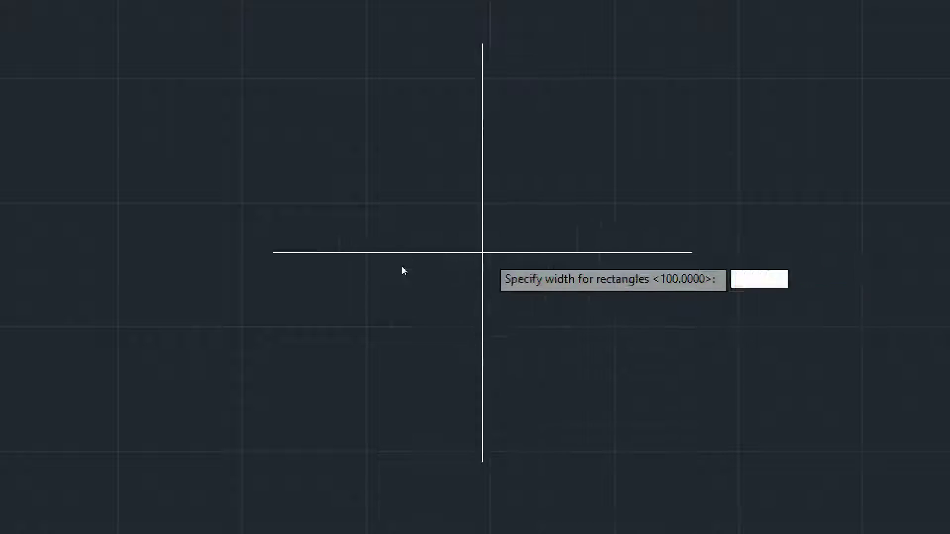
{"action": "type", "text": "93"}
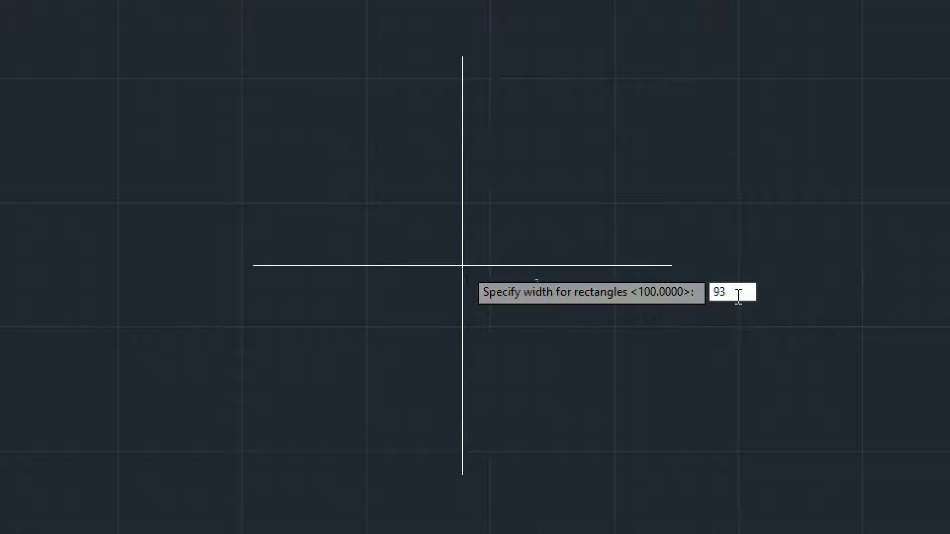
{"action": "key", "text": "Return"}
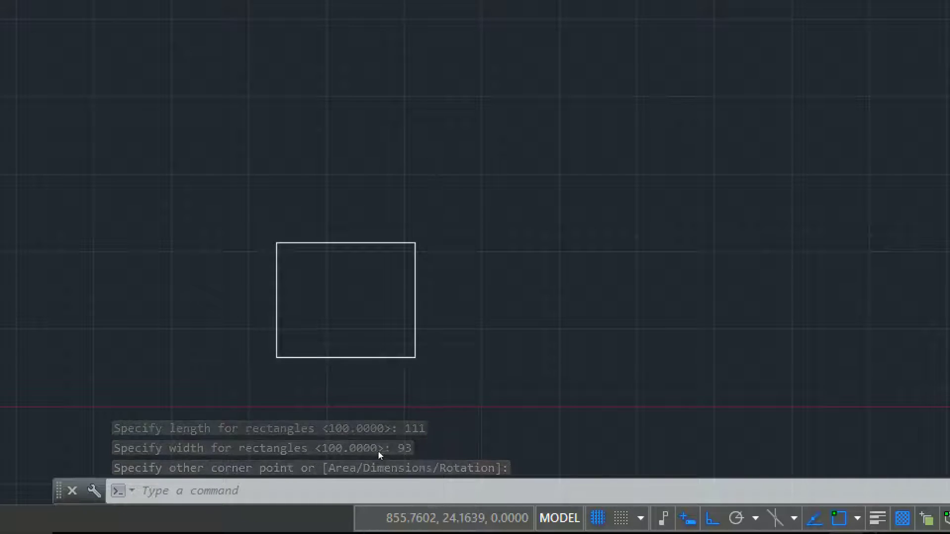
{"action": "key", "text": "alt+Tab"}
- Check textbook figure 5.a's R24 and R39 arcs, then return to AutoCAD
{"action": "scroll", "coordinate": [495, 101], "scroll_direction": "up", "scroll_amount": 3}
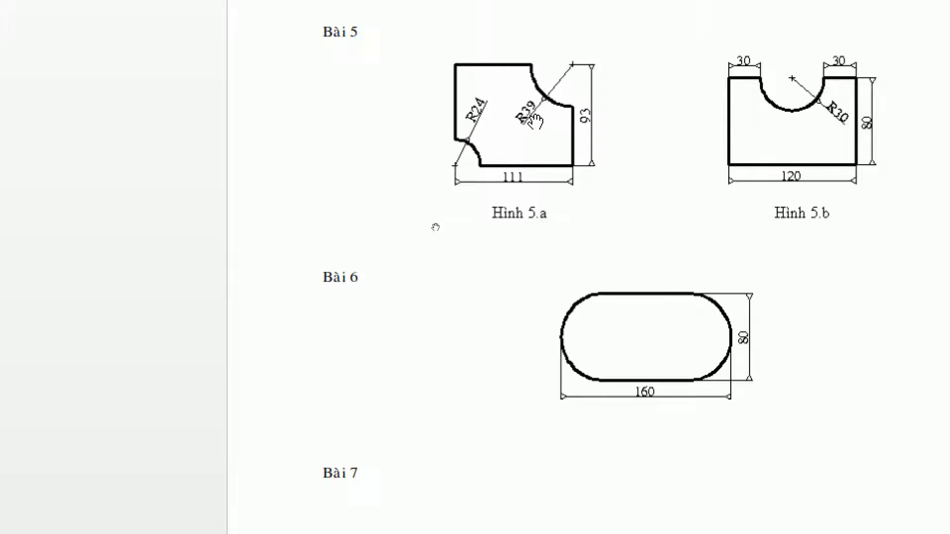
{"action": "scroll", "coordinate": [562, 89], "scroll_direction": "up", "scroll_amount": 1}
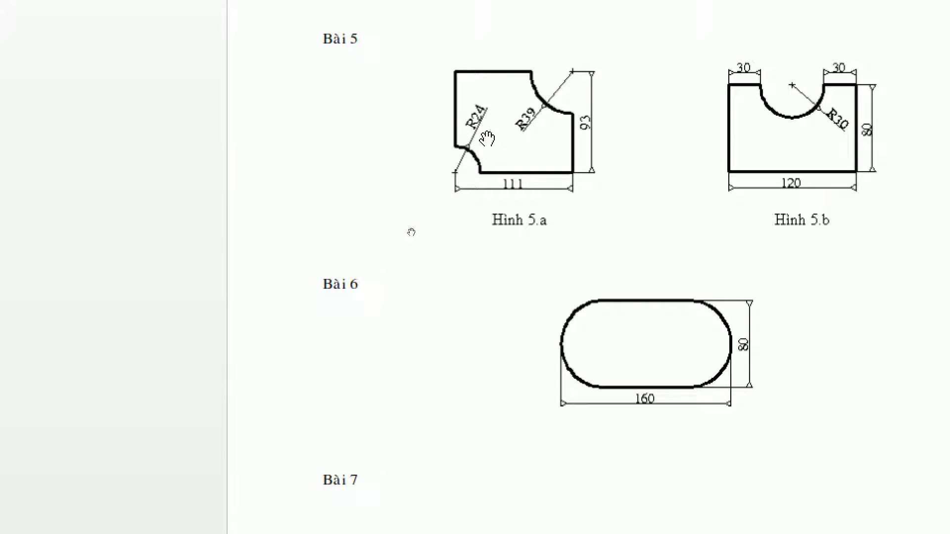
{"action": "key", "text": "alt+Tab"}
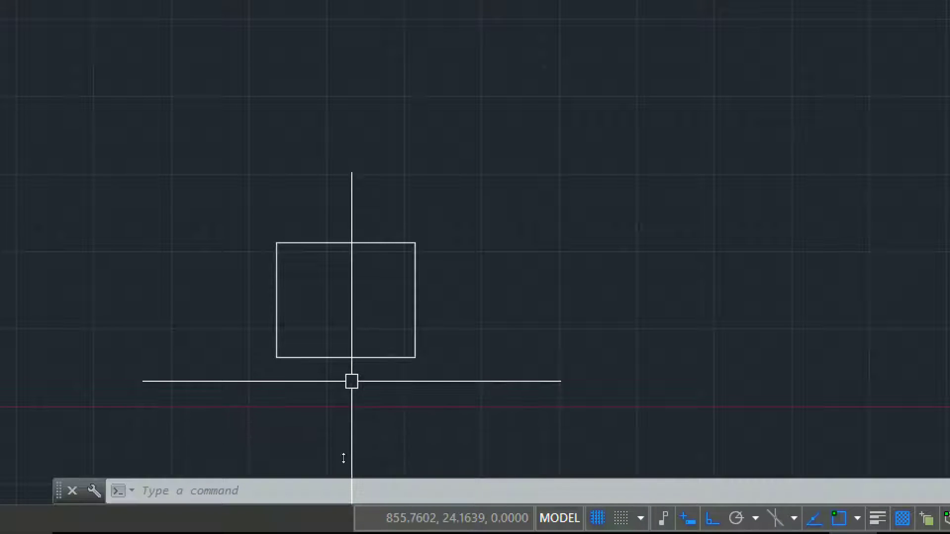
- Draw circles of radius 24 on the lower-left corner and 39 on the upper-right corner
{"action": "type", "text": "c"}
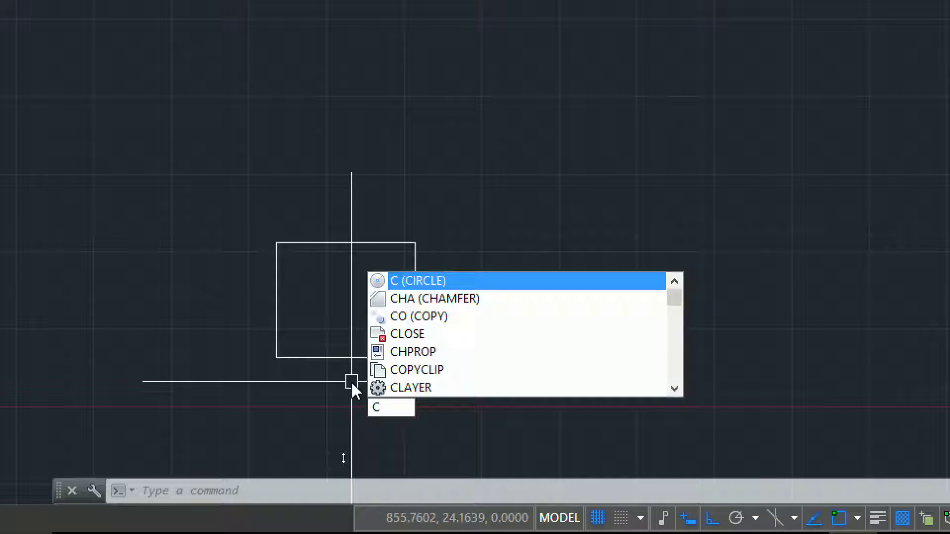
{"action": "key", "text": "Return"}
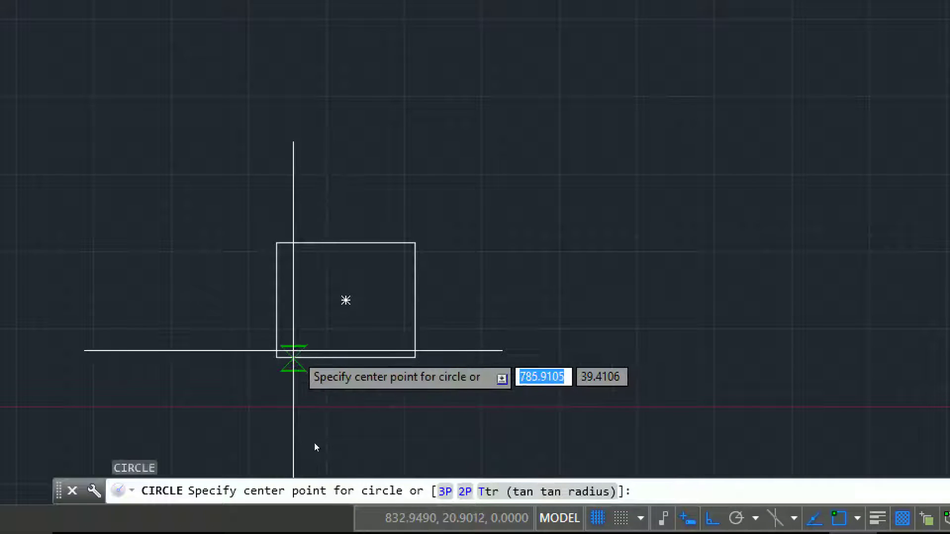
{"action": "left_click", "coordinate": [276, 357]}
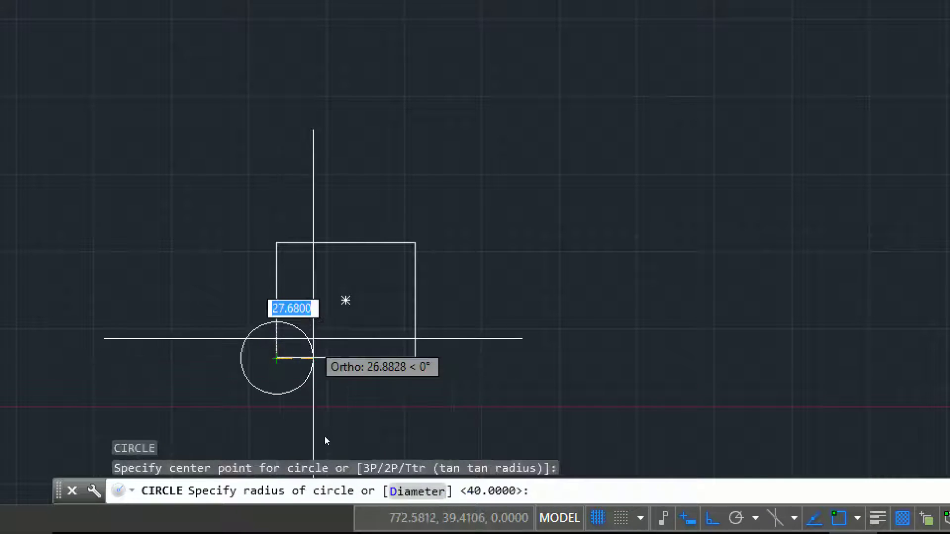
{"action": "type", "text": "24"}
{"action": "key", "text": "Return"}
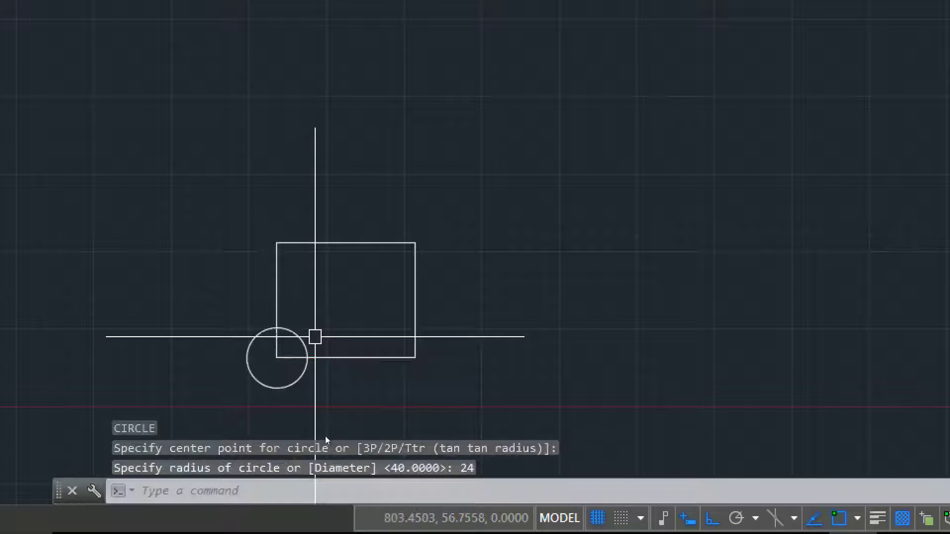
{"action": "key", "text": "Return"}
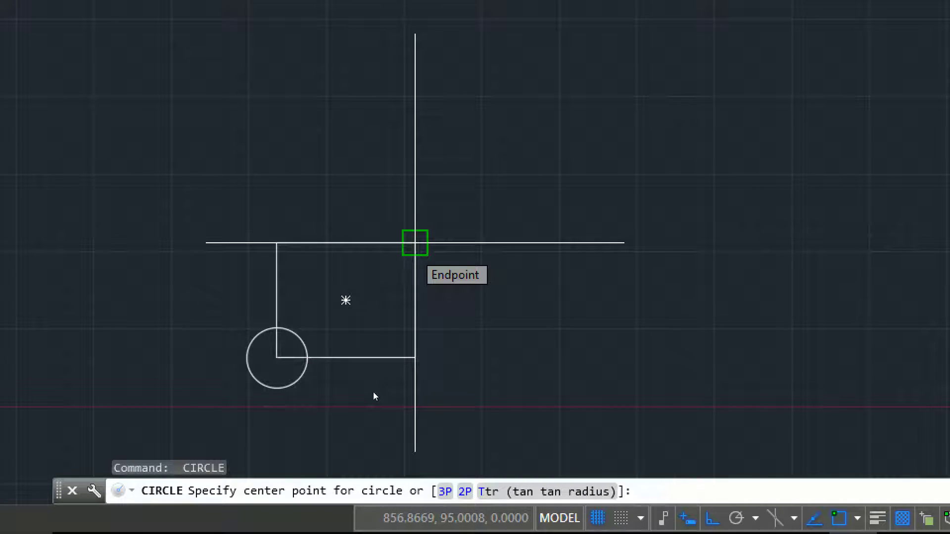
{"action": "left_click", "coordinate": [415, 242]}
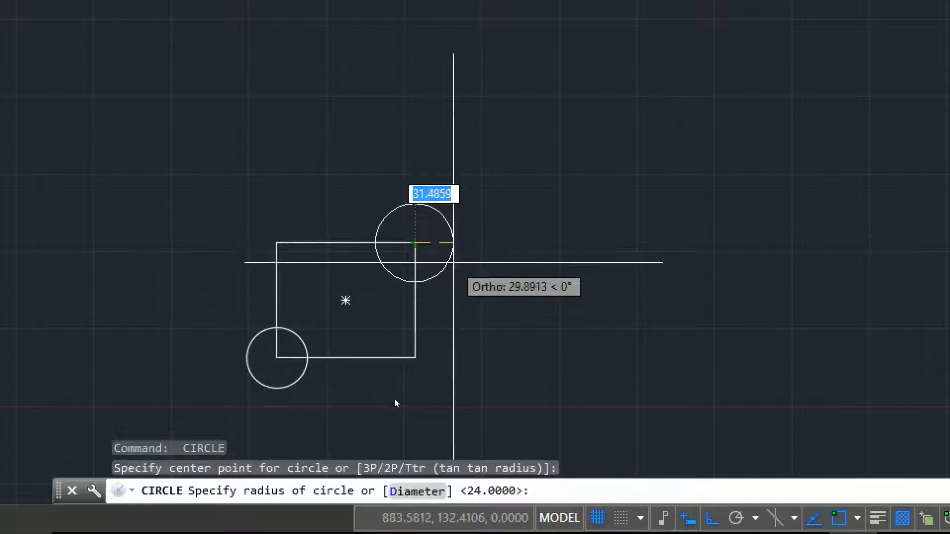
{"action": "type", "text": "39"}
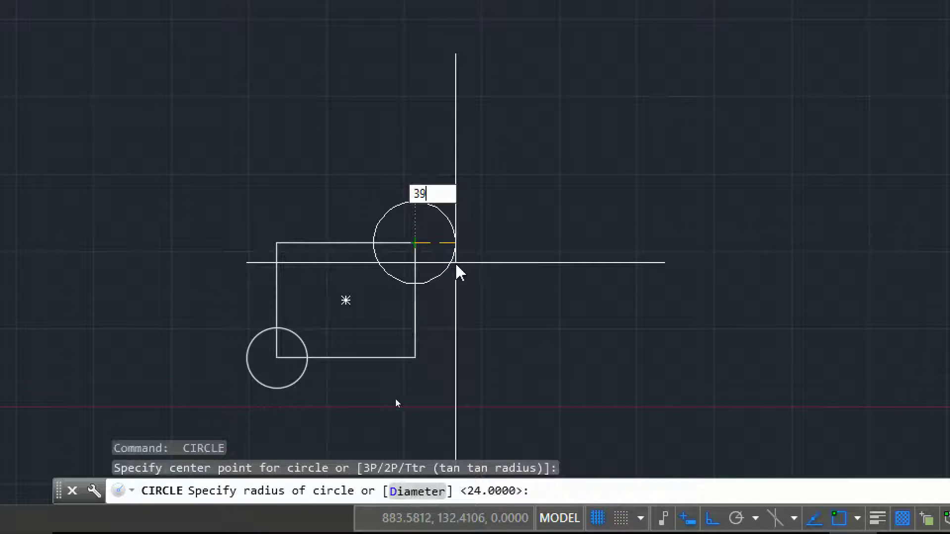
{"action": "key", "text": "Return"}
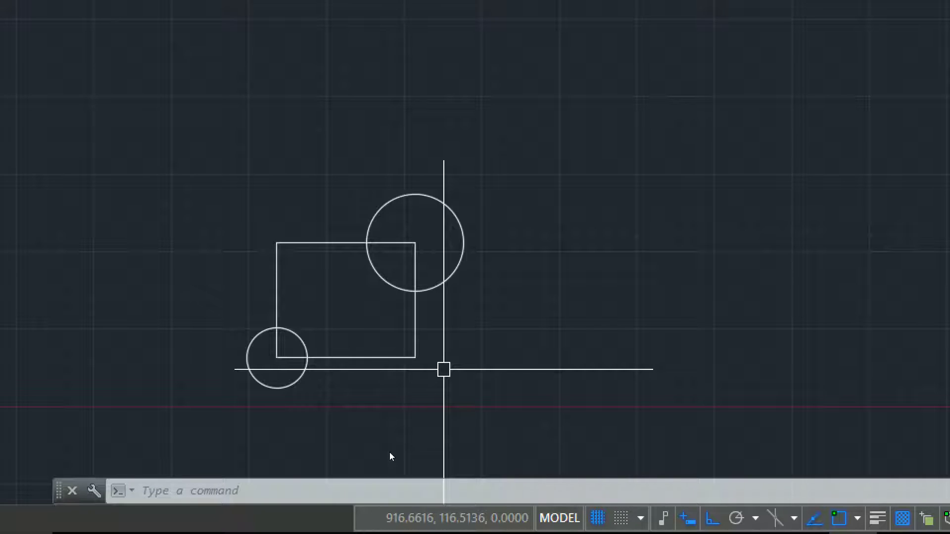
- Trim away the circle parts outside the rectangle and the two corners inside the arcs
{"action": "type", "text": "tr"}
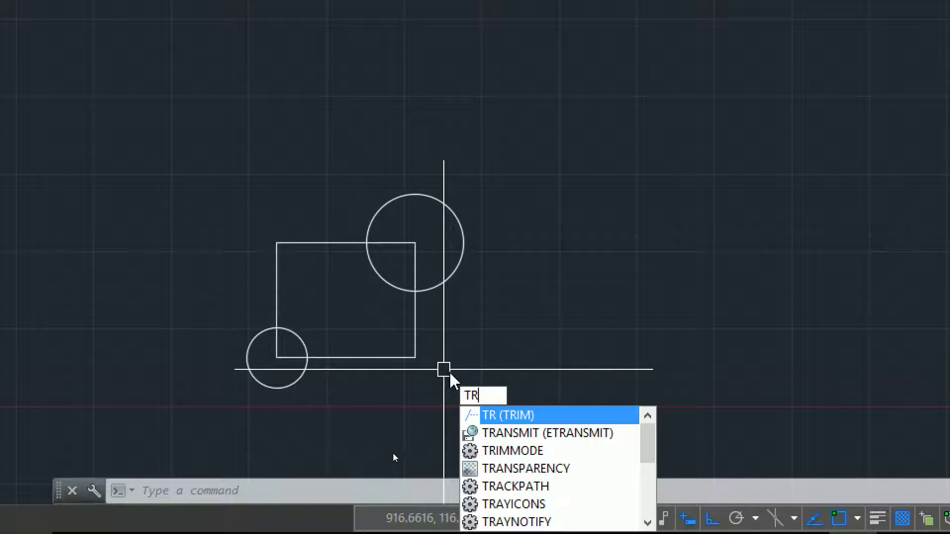
{"action": "key", "text": "Return"}
{"action": "key", "text": "Return"}
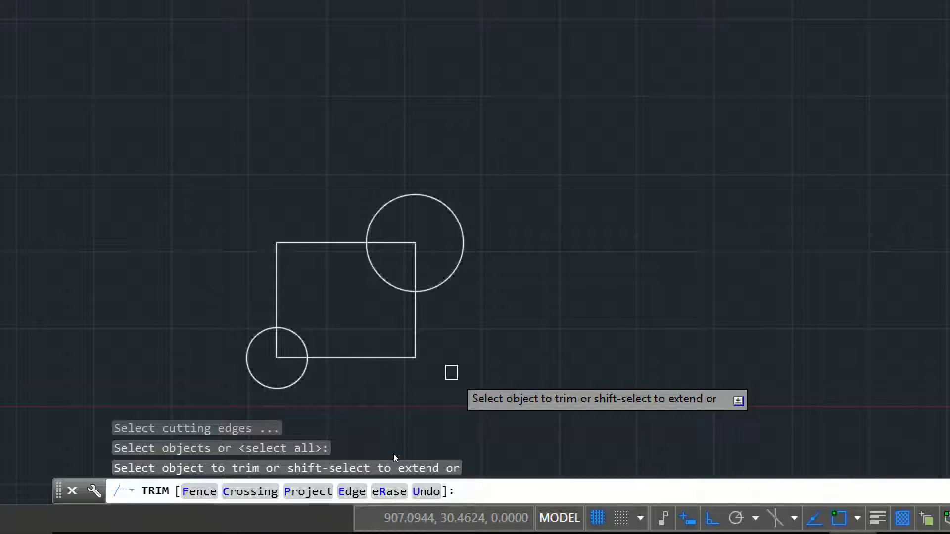
{"action": "left_click", "coordinate": [288, 388]}
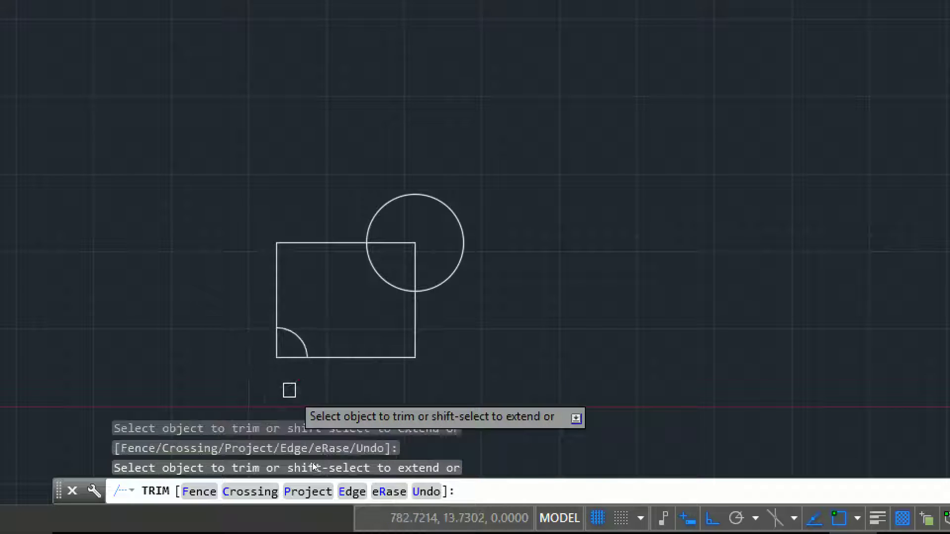
{"action": "left_click", "coordinate": [281, 353]}
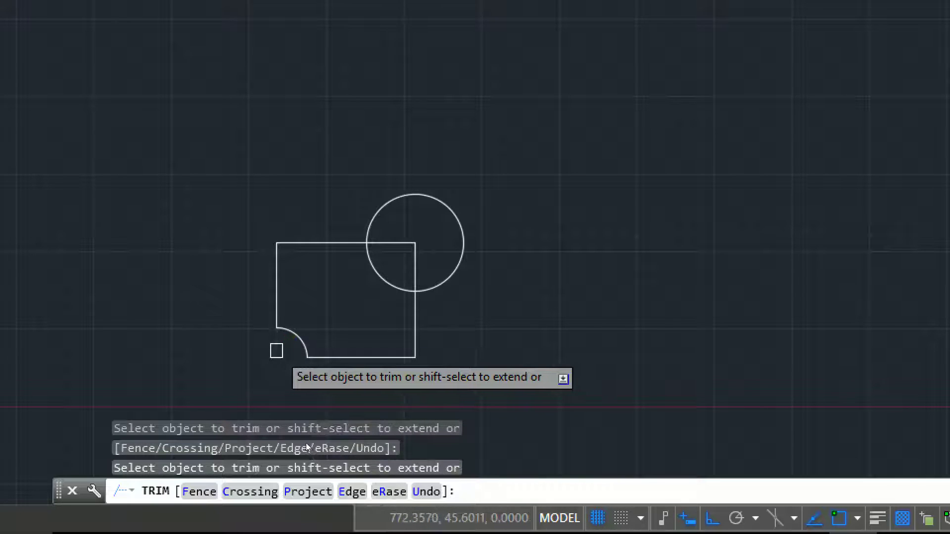
{"action": "left_click", "coordinate": [380, 359]}
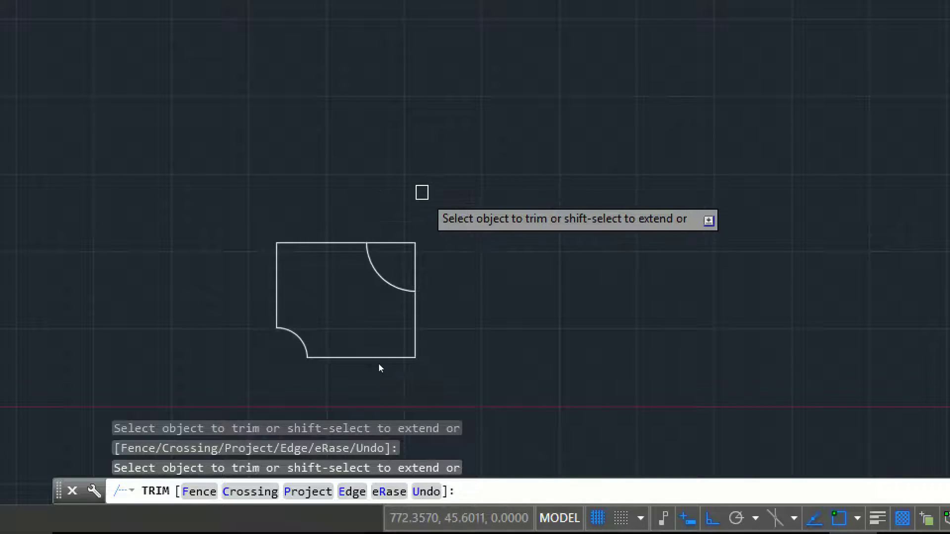
{"action": "left_click", "coordinate": [364, 391]}
{"action": "left_click", "coordinate": [373, 395]}
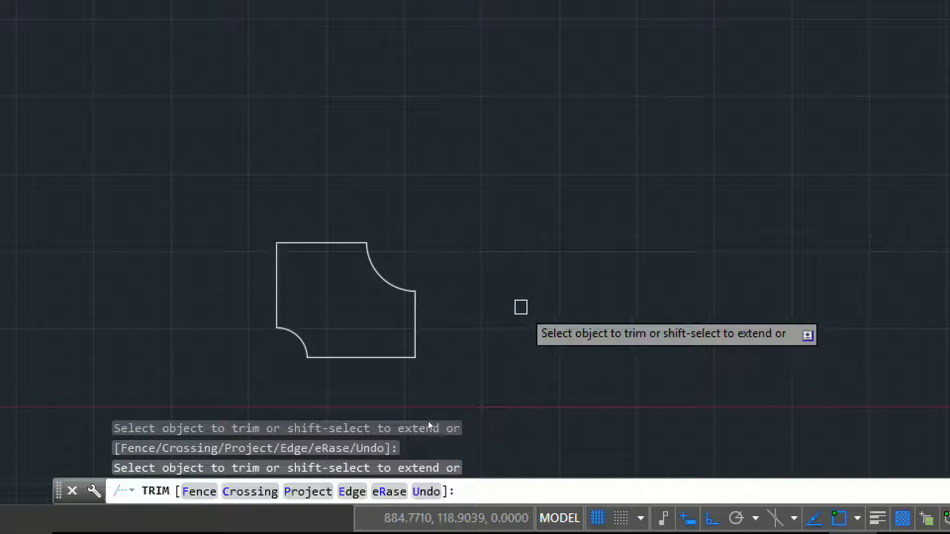
{"action": "key", "text": "Return"}
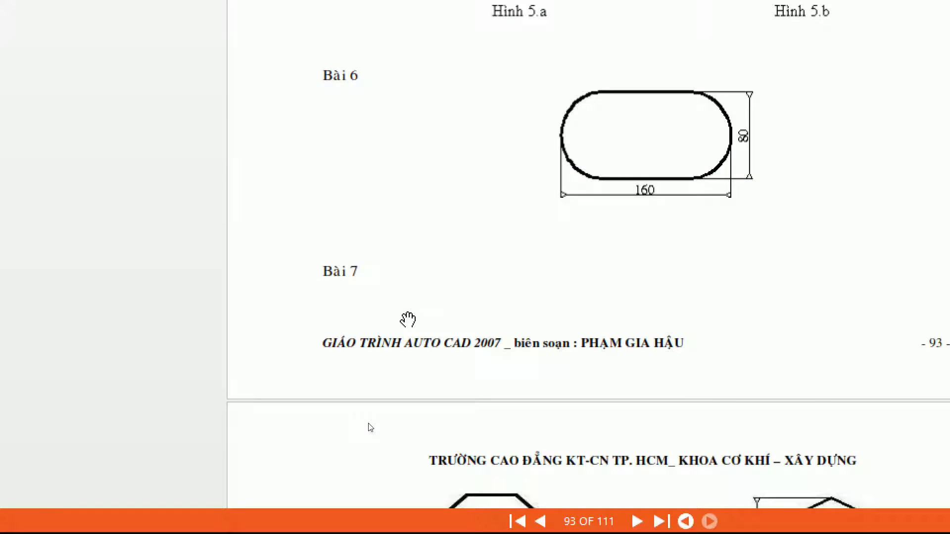
{"action": "scroll", "coordinate": [407, 319], "scroll_direction": "up", "scroll_amount": 5}
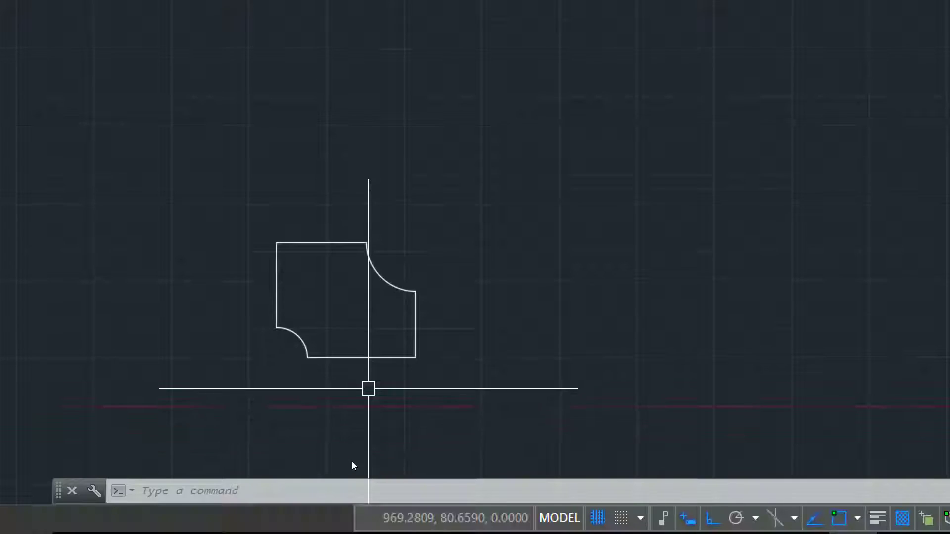
{"action": "scroll", "coordinate": [351, 462], "scroll_direction": "up", "scroll_amount": 4}
{"action": "scroll", "coordinate": [297, 274], "scroll_direction": "down", "scroll_amount": 2}
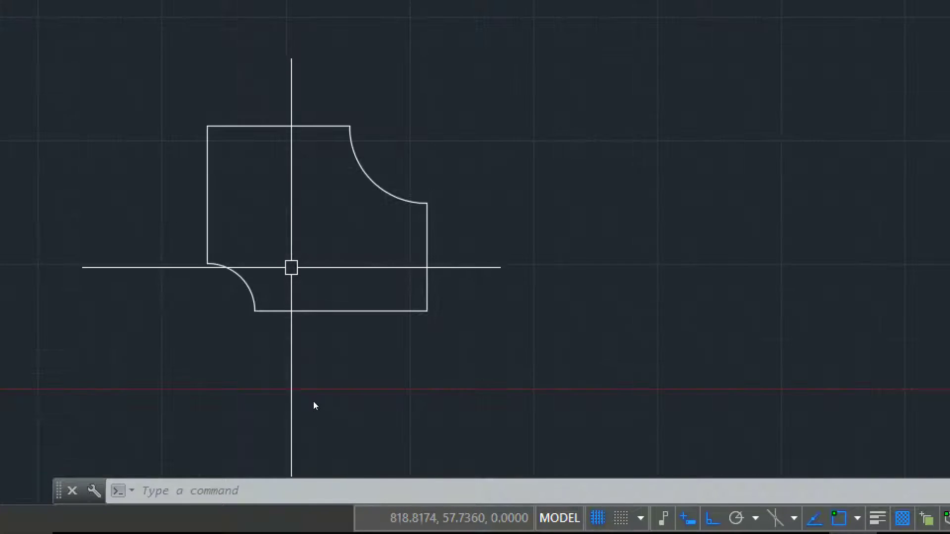
- Add linear dimensions: 111 along the bottom edge and 93 up the right side
{"action": "type", "text": "dli"}
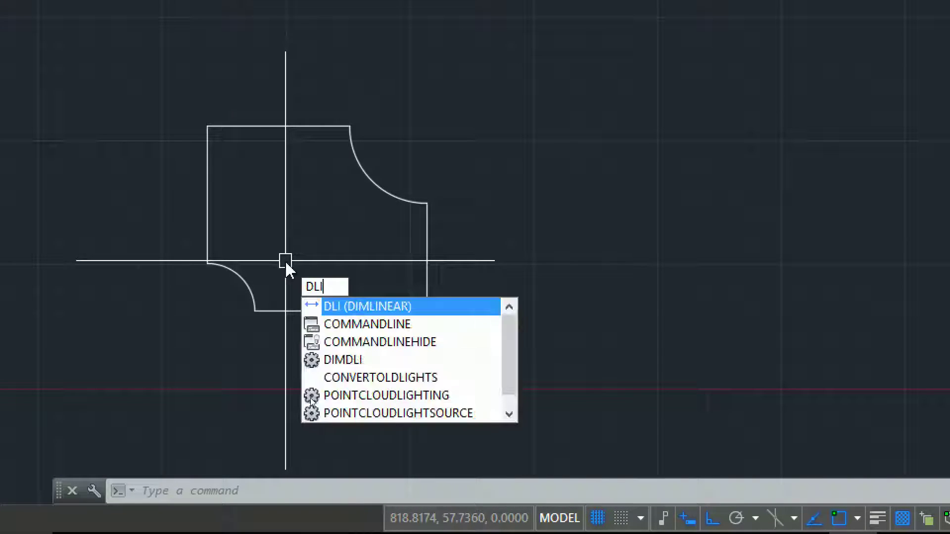
{"action": "left_click", "coordinate": [391, 309]}
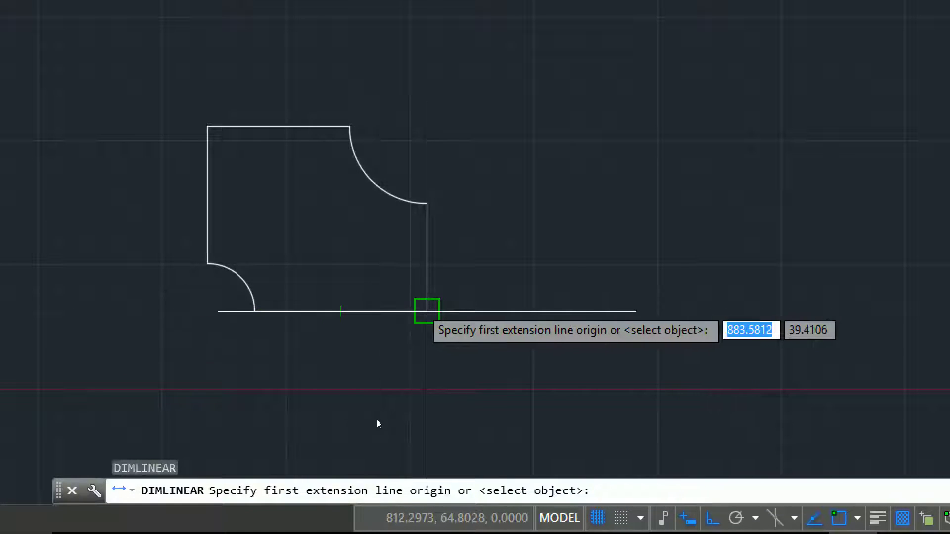
{"action": "left_click", "coordinate": [426, 310]}
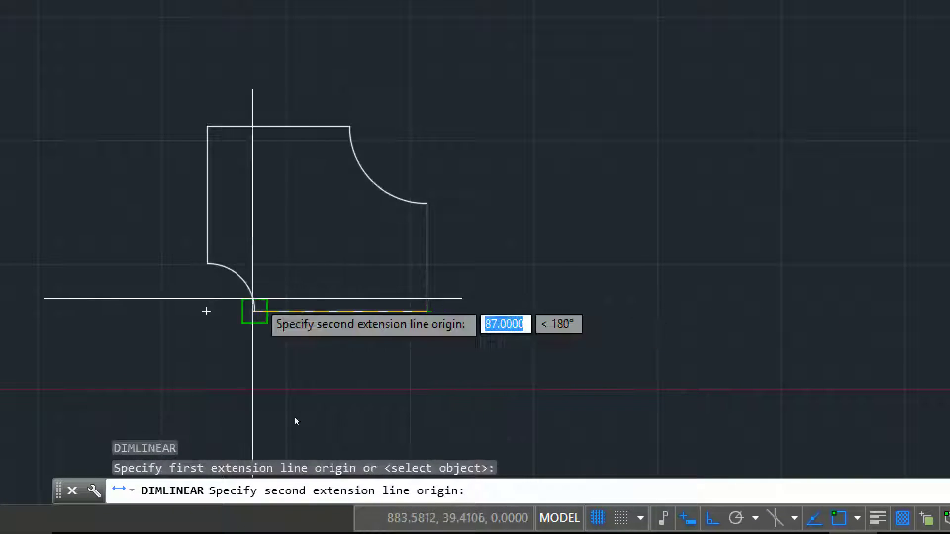
{"action": "left_click", "coordinate": [206, 311]}
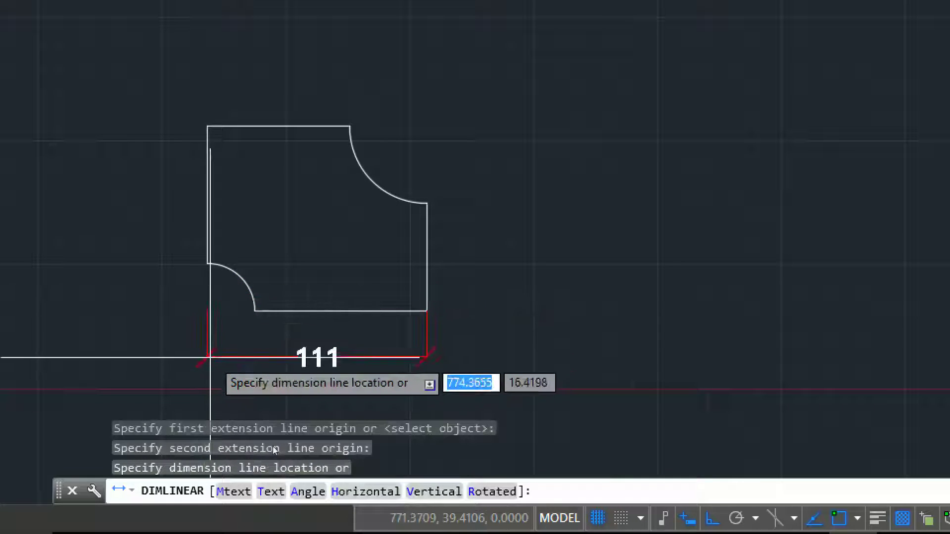
{"action": "left_click", "coordinate": [211, 370]}
{"action": "key", "text": "Return"}
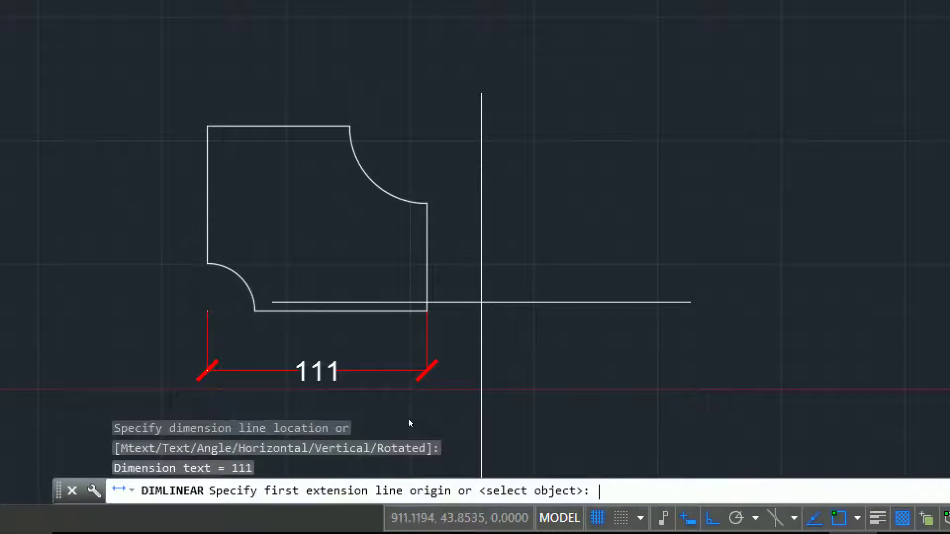
{"action": "left_click", "coordinate": [427, 311]}
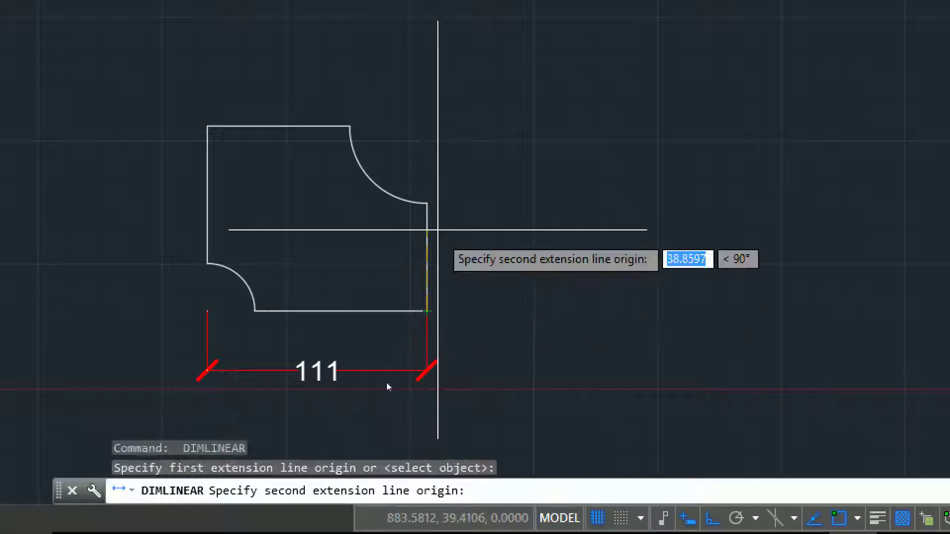
{"action": "left_click", "coordinate": [426, 127]}
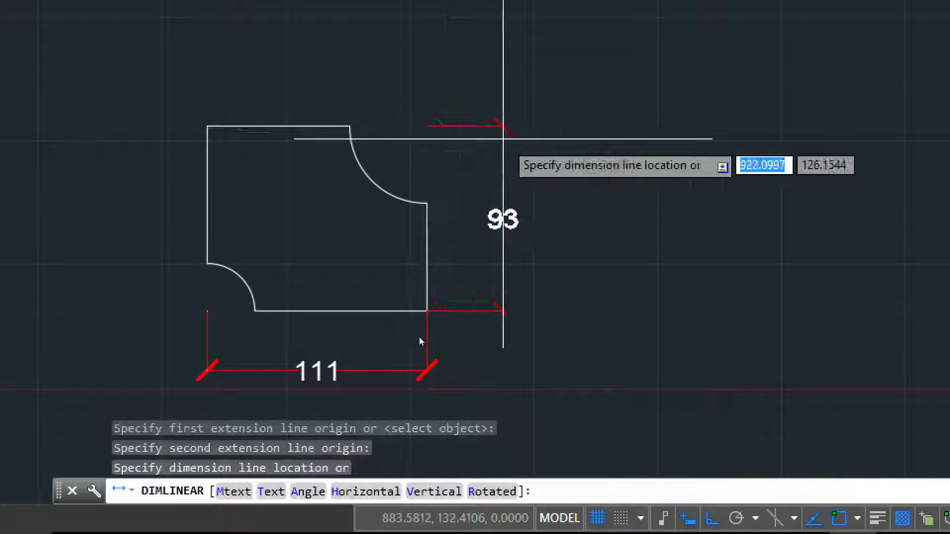
{"action": "left_click", "coordinate": [503, 133]}
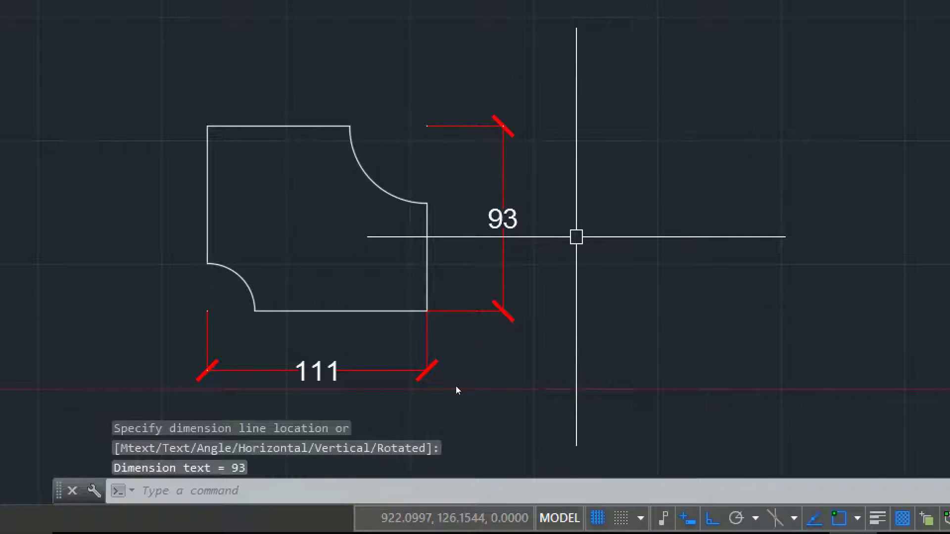
{"action": "type", "text": "D"}
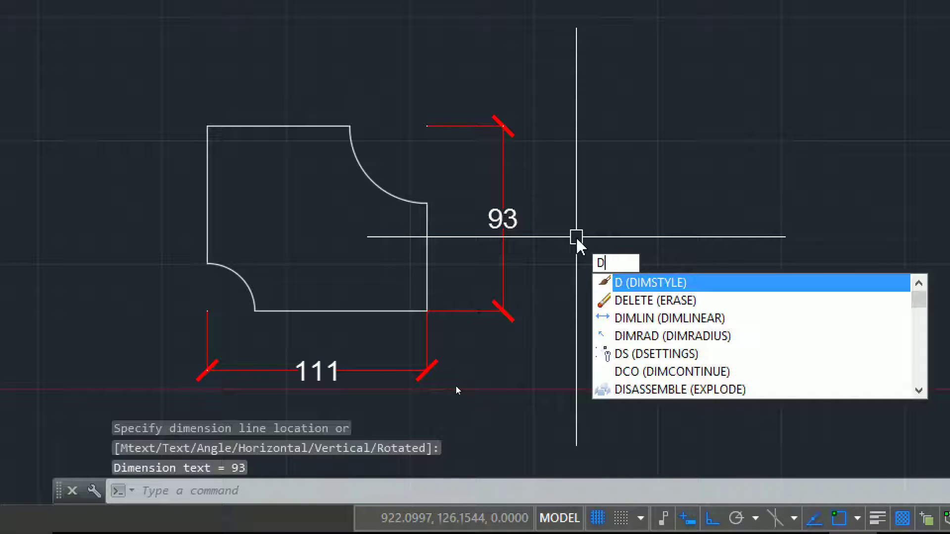
{"action": "type", "text": "Ra"}
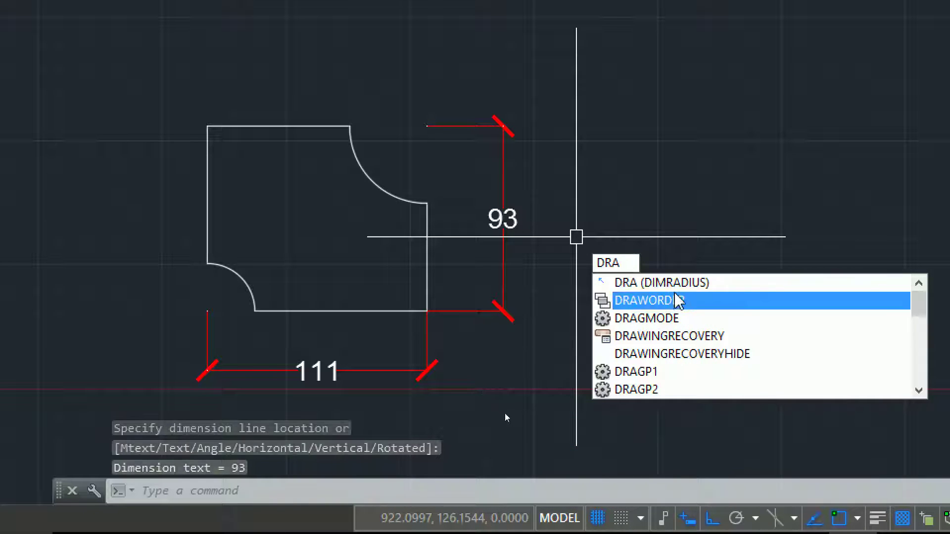
- Add radius dimensions R39 on the upper-right arc and R24 on the lower-left arc
{"action": "key", "text": "Return"}
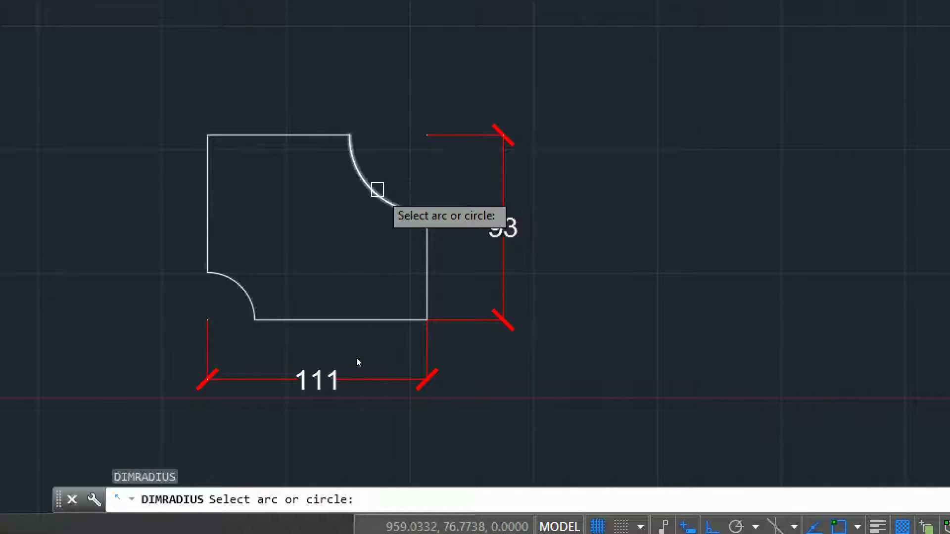
{"action": "left_click", "coordinate": [375, 189]}
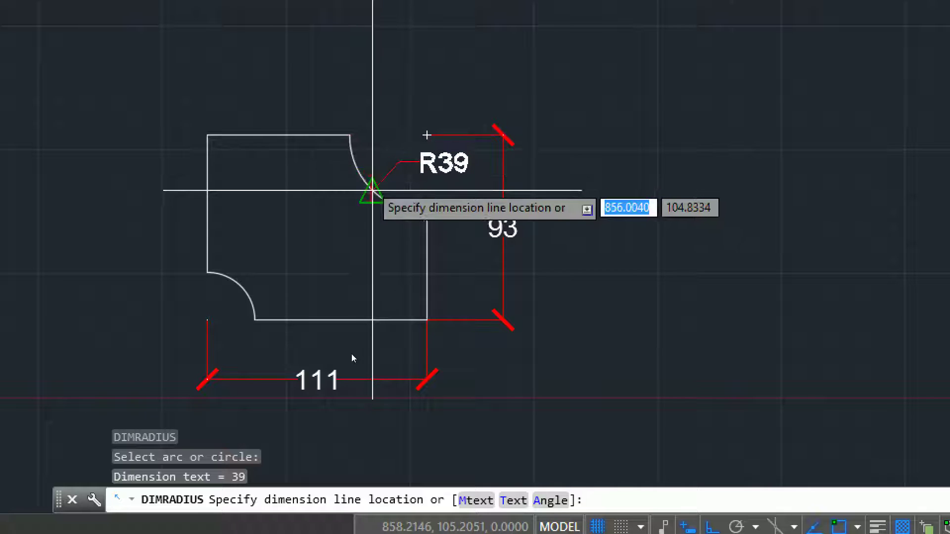
{"action": "left_click", "coordinate": [373, 192]}
{"action": "key", "text": "Return"}
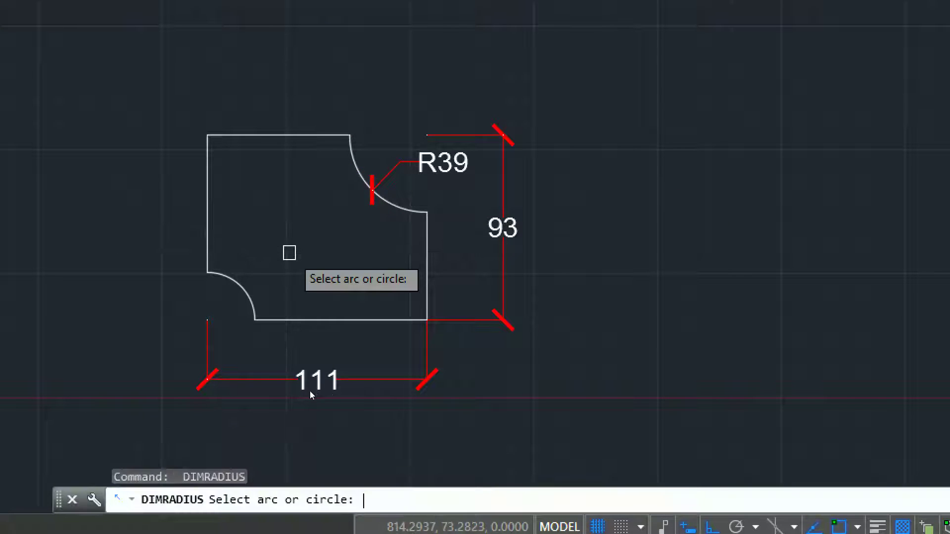
{"action": "left_click", "coordinate": [231, 282]}
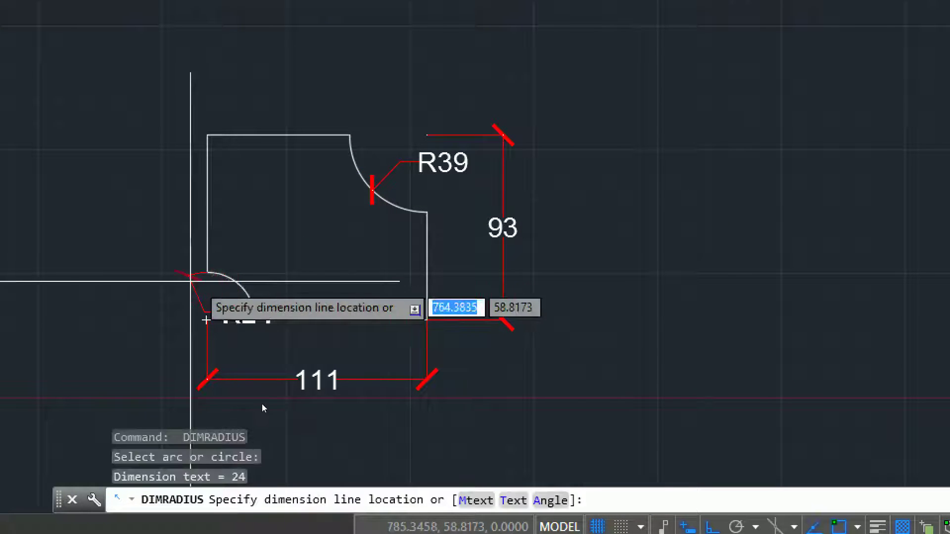
{"action": "left_click", "coordinate": [139, 276]}
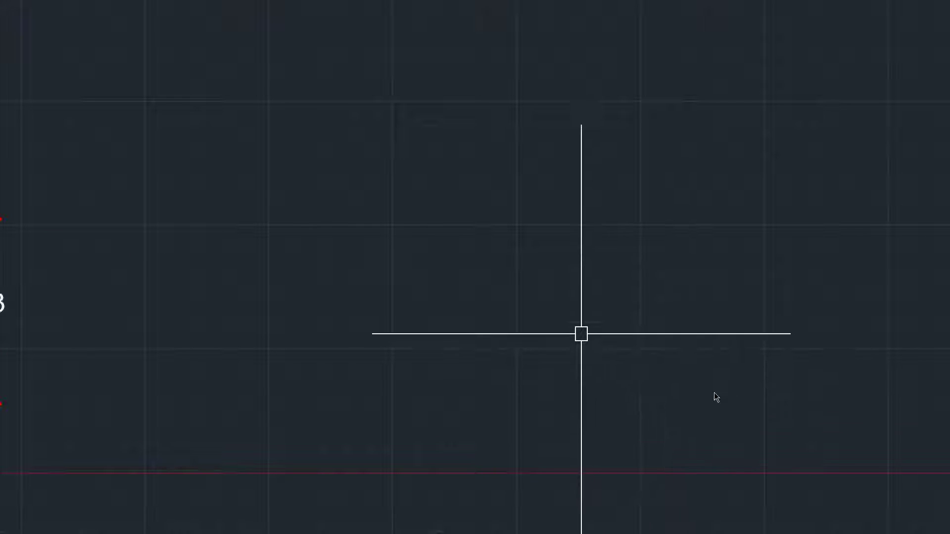
- Start the outline with Ortho on: a 30-unit top-left stub, then an 80-unit left side
{"action": "type", "text": "l"}
{"action": "key", "text": "Return"}
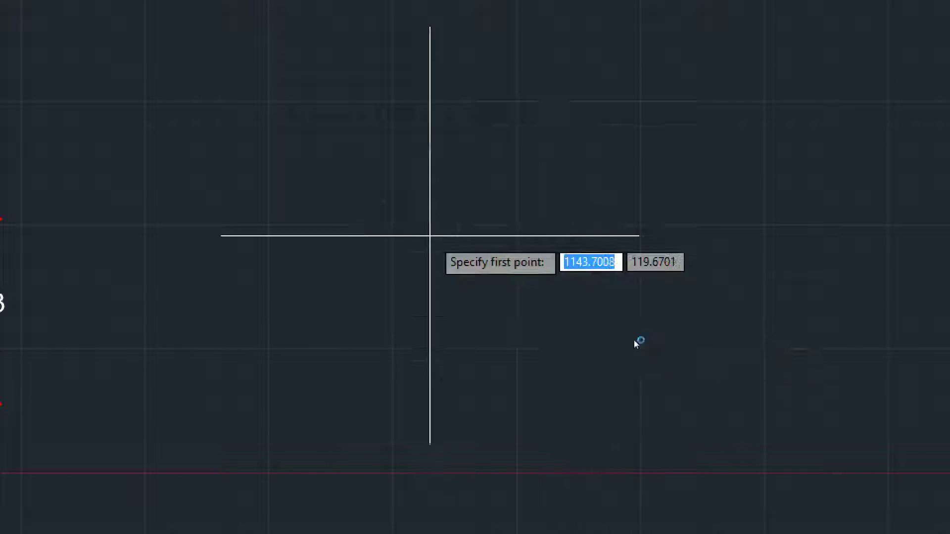
{"action": "left_click", "coordinate": [437, 253]}
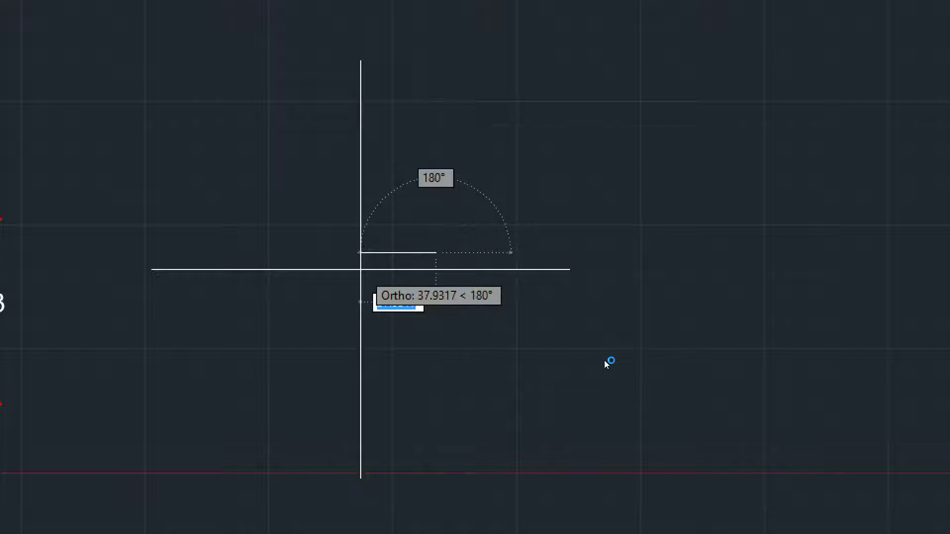
{"action": "key", "text": "F8"}
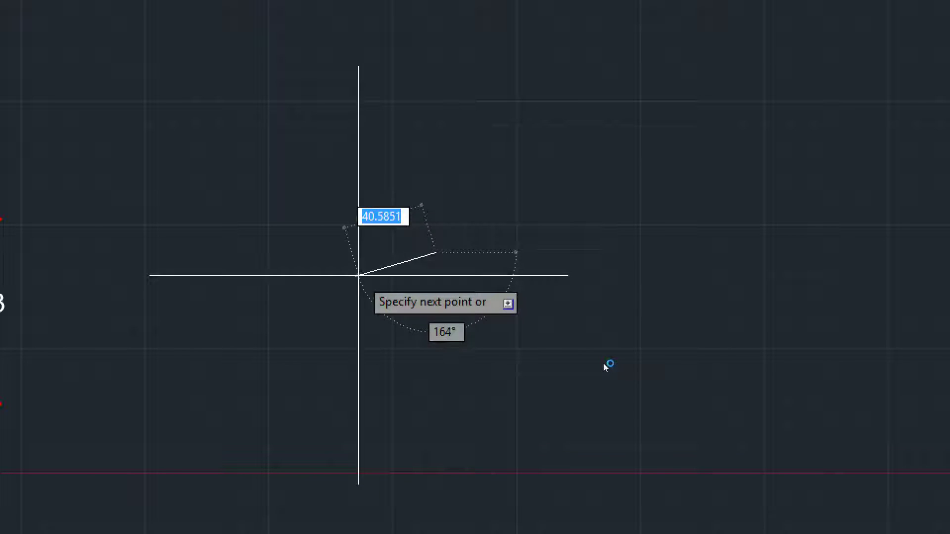
{"action": "key", "text": "F8"}
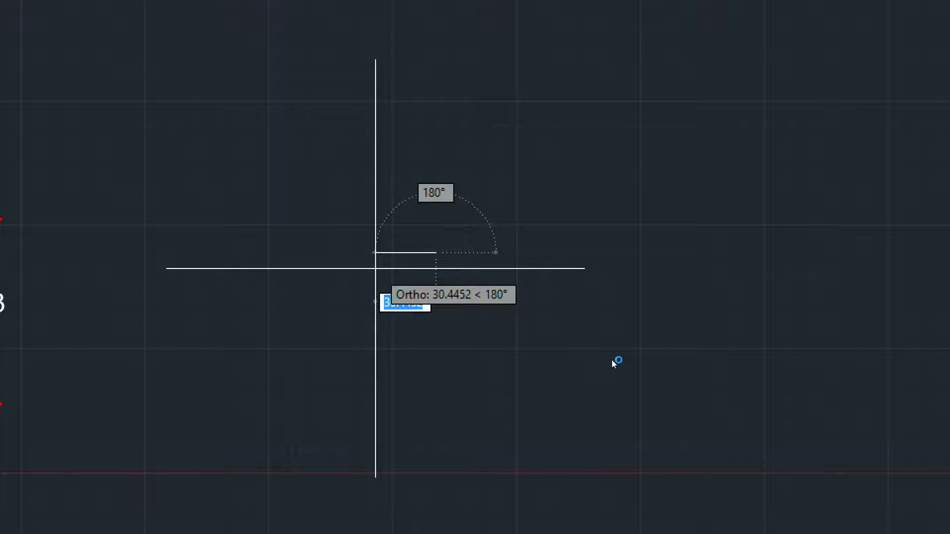
{"action": "type", "text": "30"}
{"action": "key", "text": "Return"}
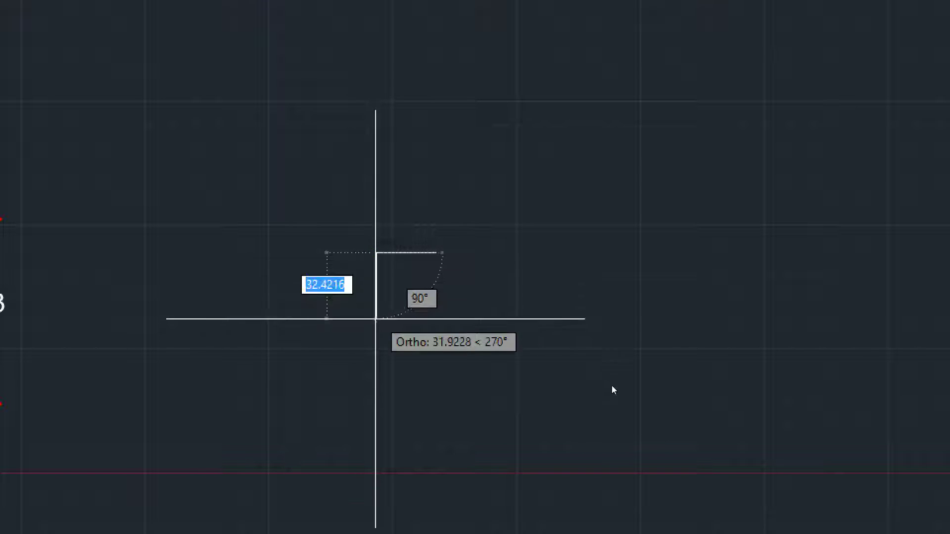
{"action": "type", "text": "80"}
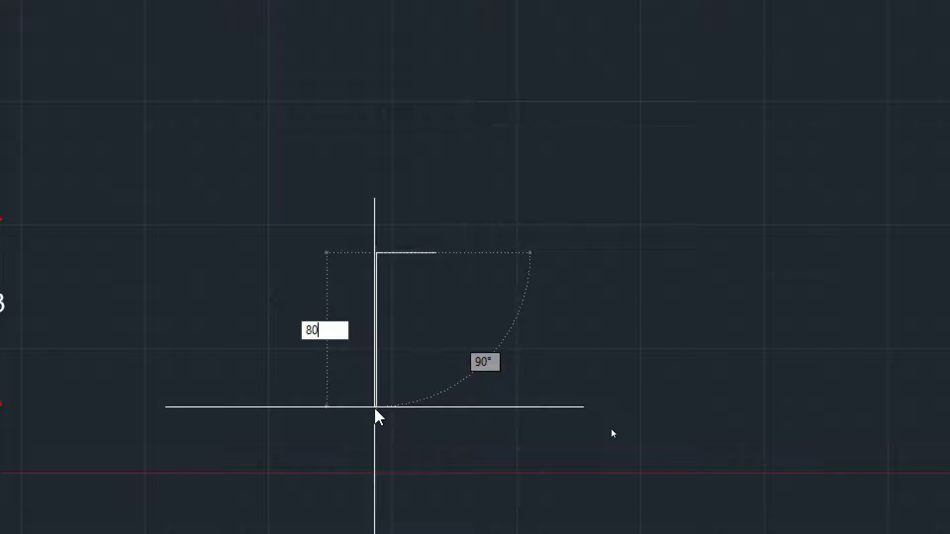
{"action": "key", "text": "Return"}
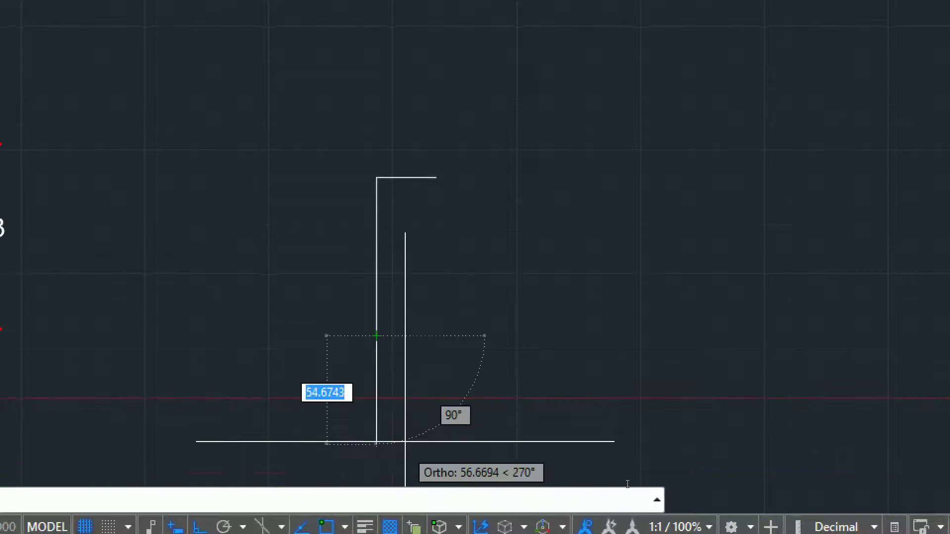
- Complete the outline with a 120 bottom, 80 right side and 30-unit top-right stub
{"action": "type", "text": "12"}
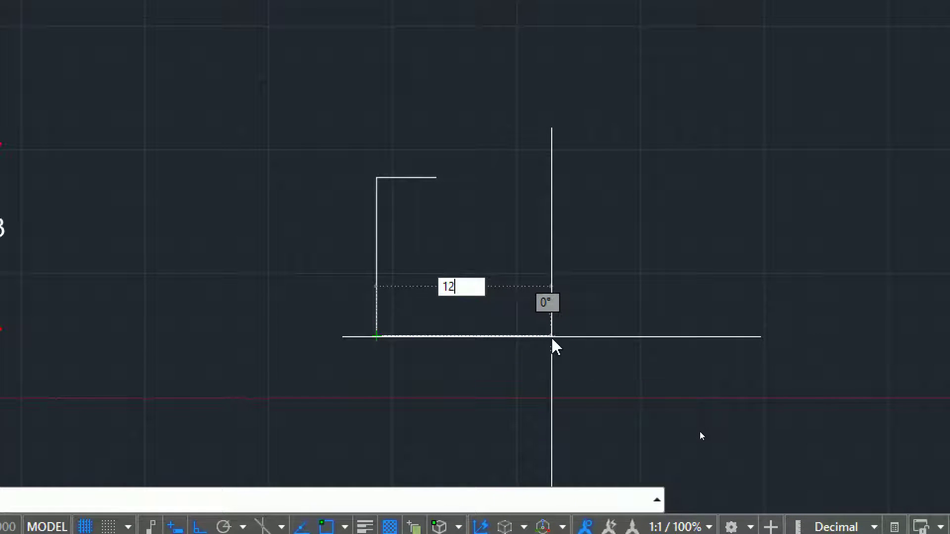
{"action": "type", "text": "0"}
{"action": "key", "text": "Return"}
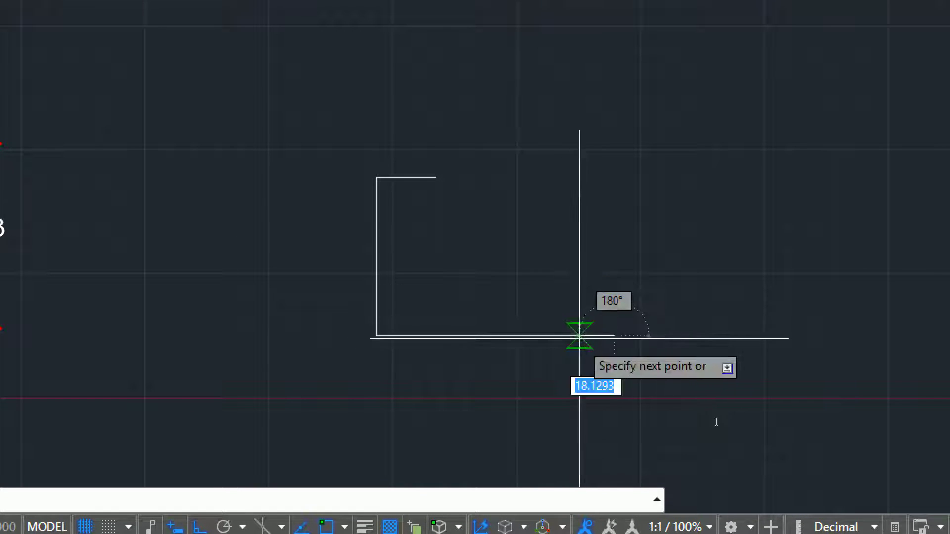
{"action": "type", "text": "80"}
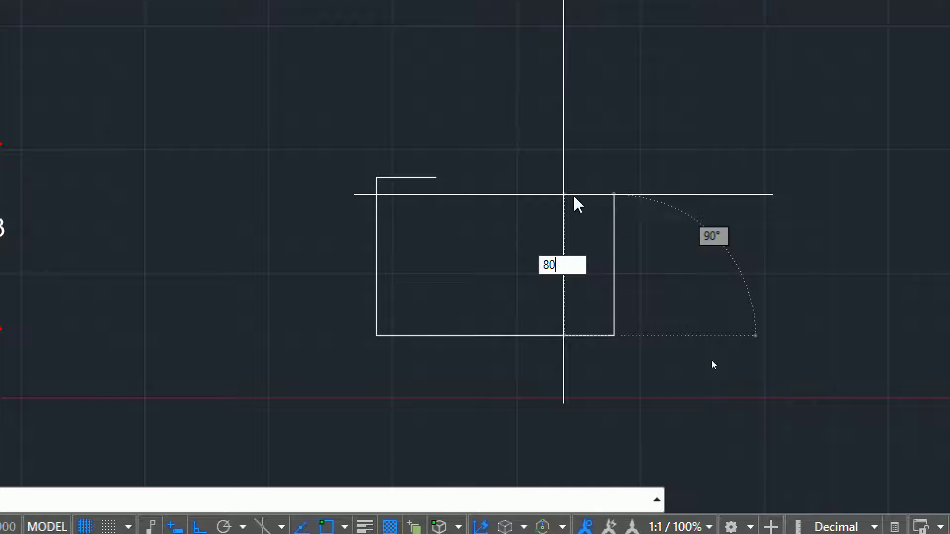
{"action": "key", "text": "Return"}
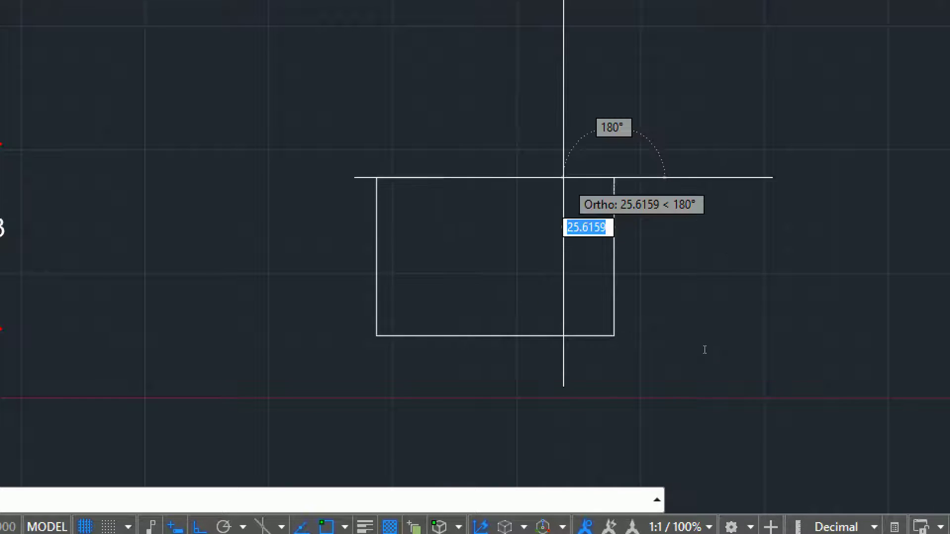
{"action": "type", "text": "30"}
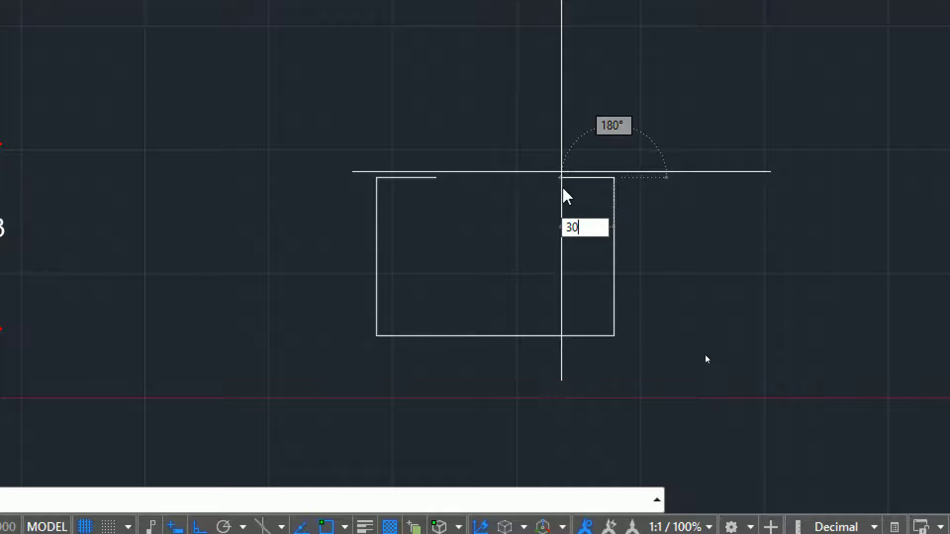
{"action": "key", "text": "Return"}
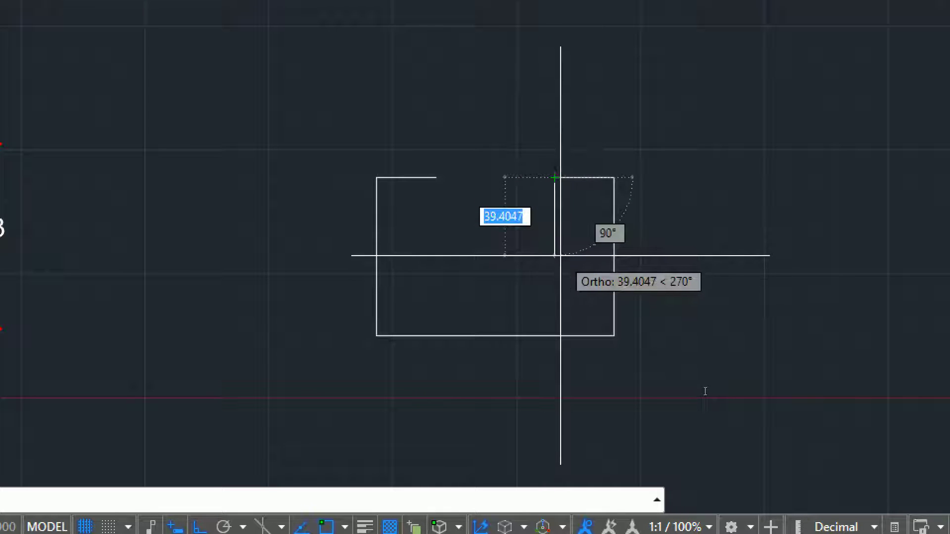
{"action": "key", "text": "Escape"}
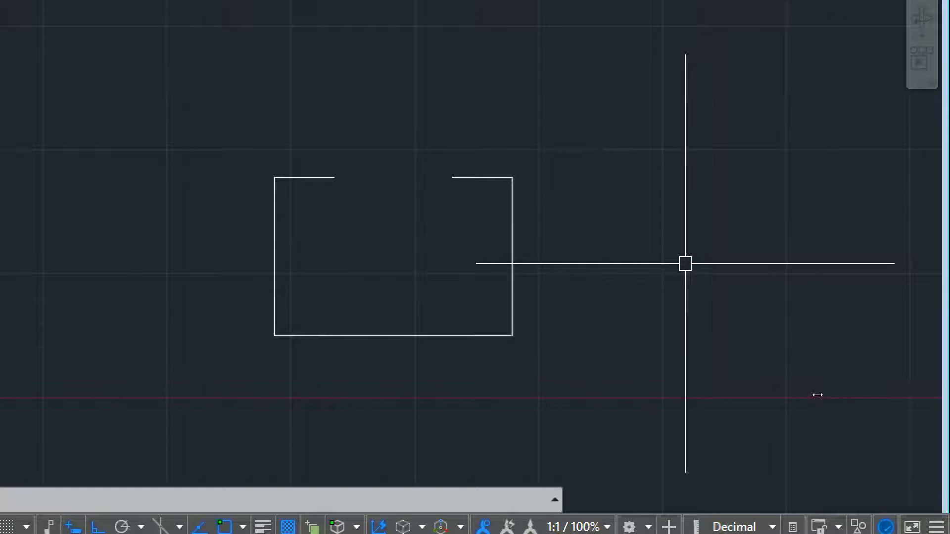
{"action": "key", "text": "alt+Tab"}
{"action": "scroll", "coordinate": [309, 227], "scroll_direction": "up", "scroll_amount": 5}
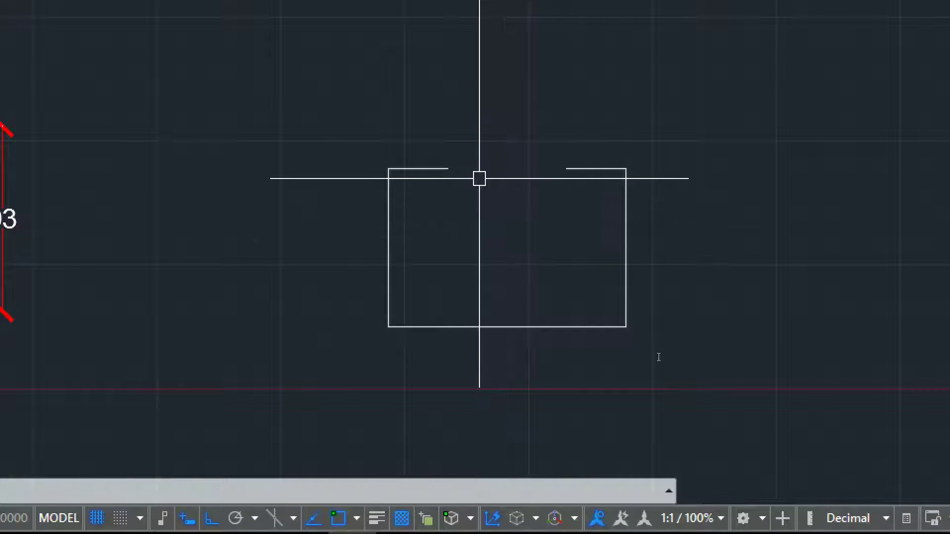
- Draw a line closing the gap in the outline's top edge
{"action": "type", "text": "l"}
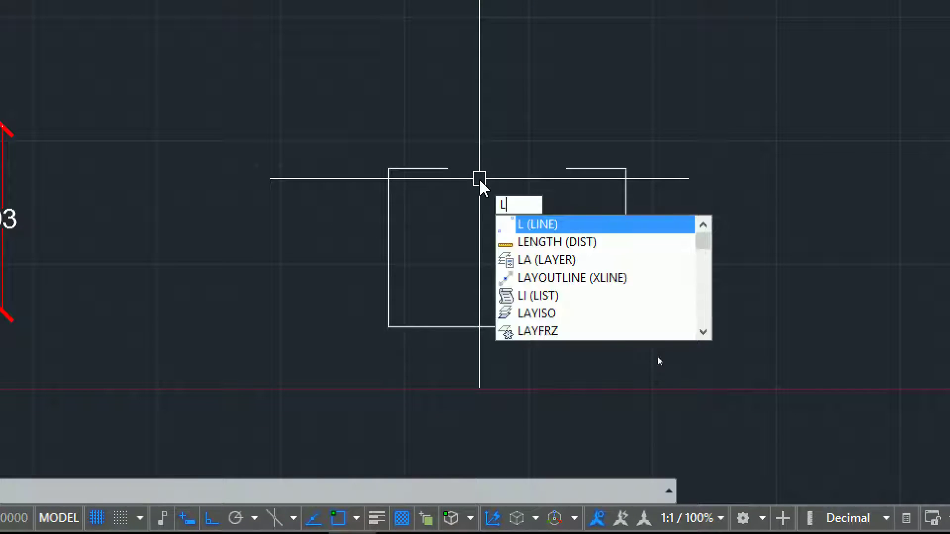
{"action": "key", "text": "Return"}
{"action": "left_click", "coordinate": [448, 168]}
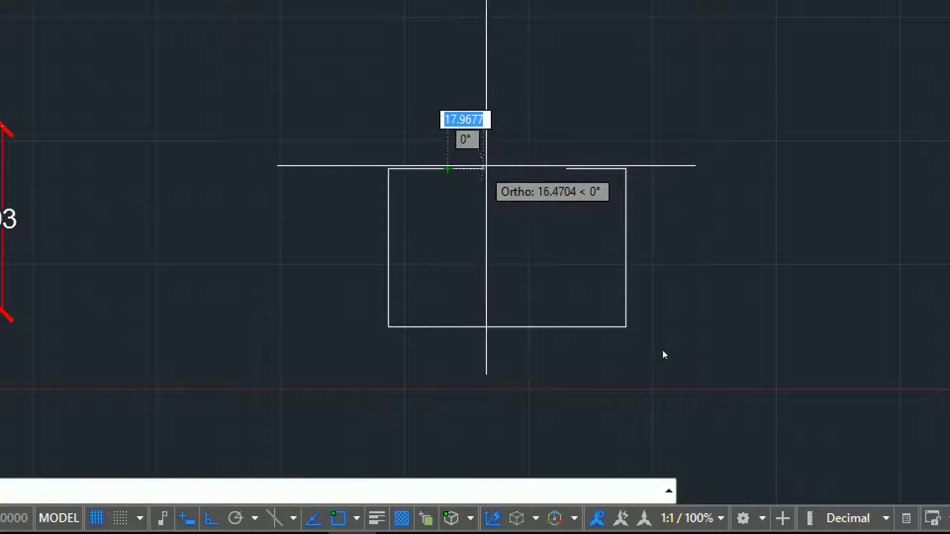
{"action": "key", "text": "Escape"}
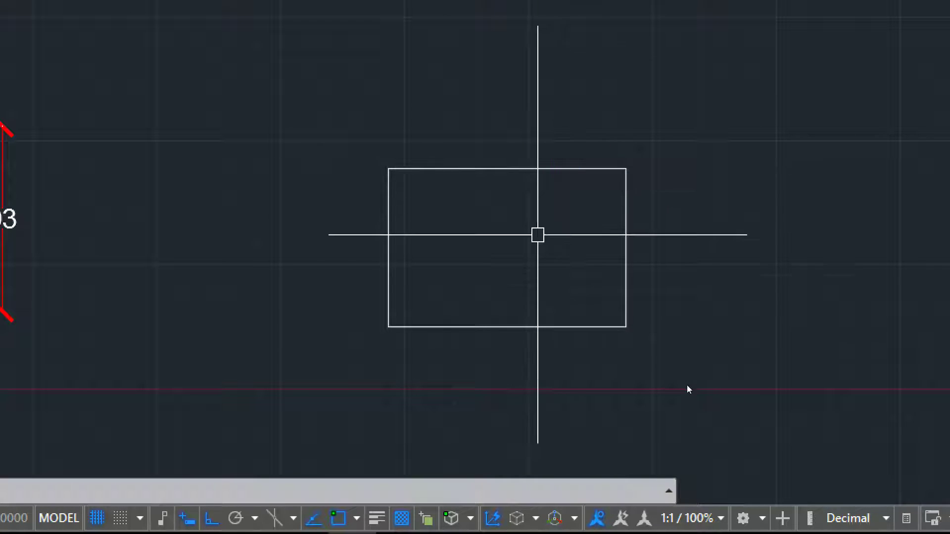
- Draw a radius-30 circle centred on the top edge's midpoint
{"action": "type", "text": "c"}
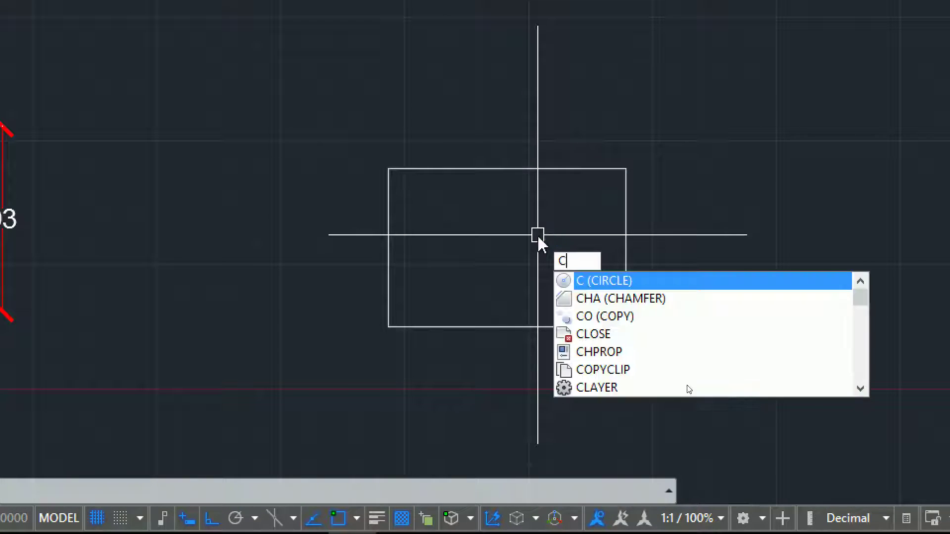
{"action": "key", "text": "Return"}
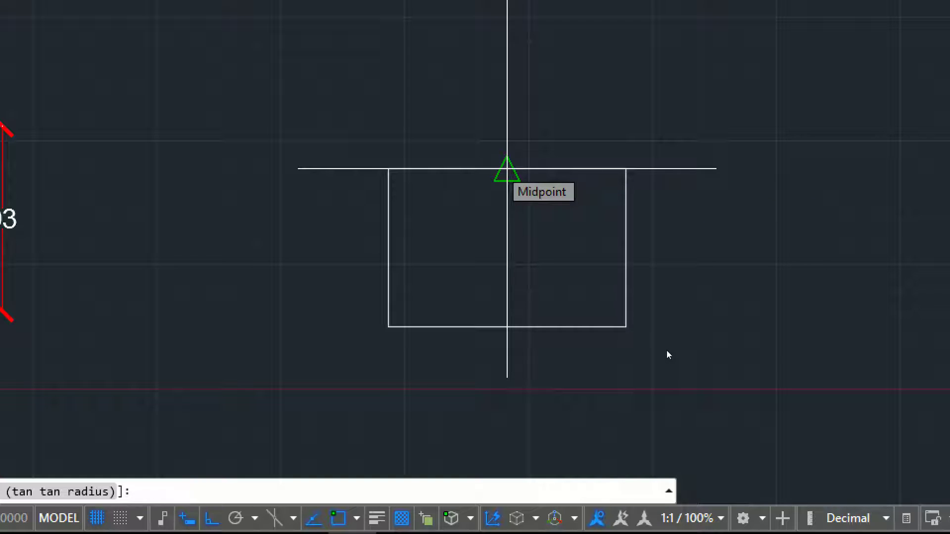
{"action": "left_click", "coordinate": [507, 168]}
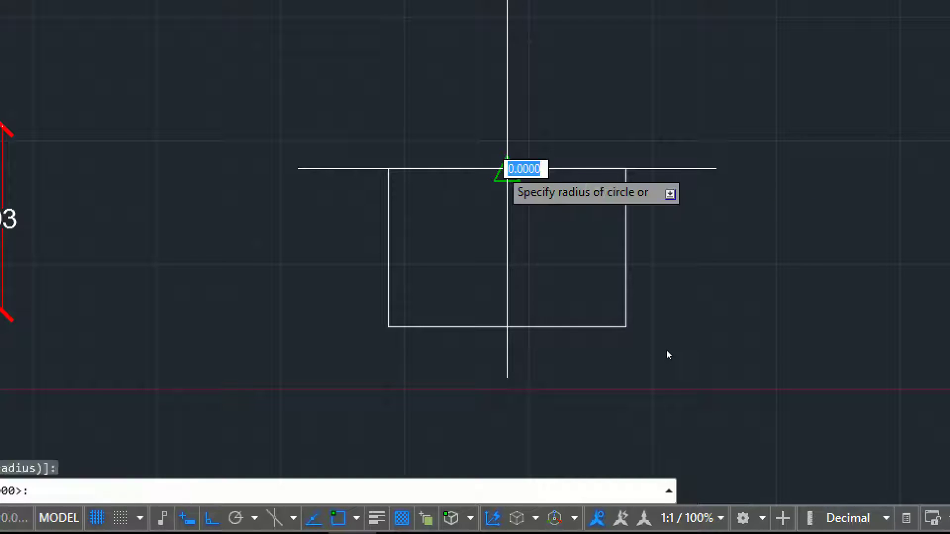
{"action": "type", "text": "30"}
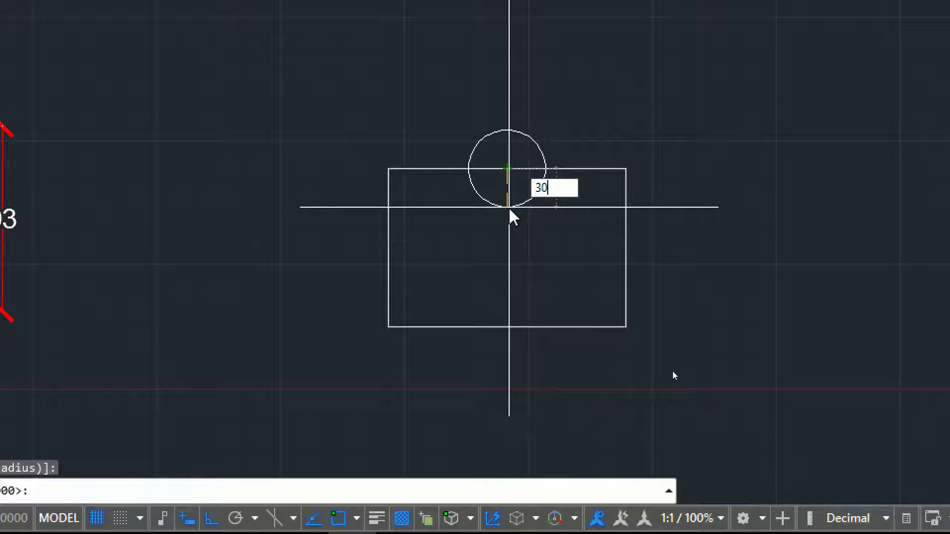
{"action": "key", "text": "Return"}
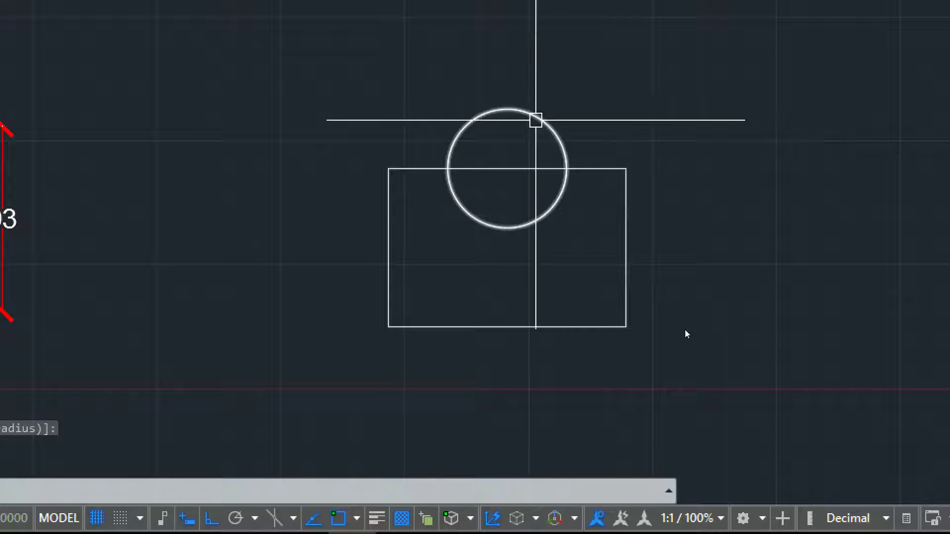
- Erase the top-edge piece inside the circle and trim away the circle's upper half
{"action": "left_click", "coordinate": [507, 168]}
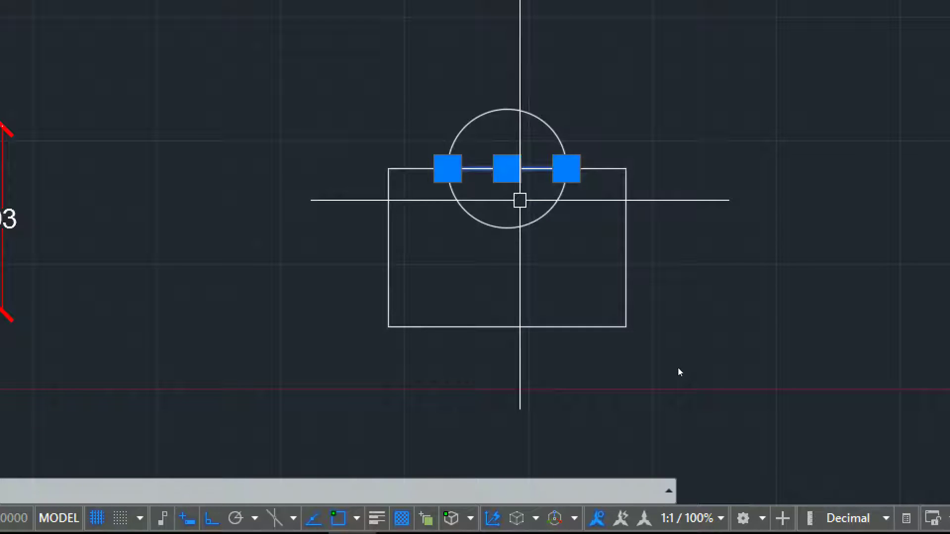
{"action": "type", "text": "E"}
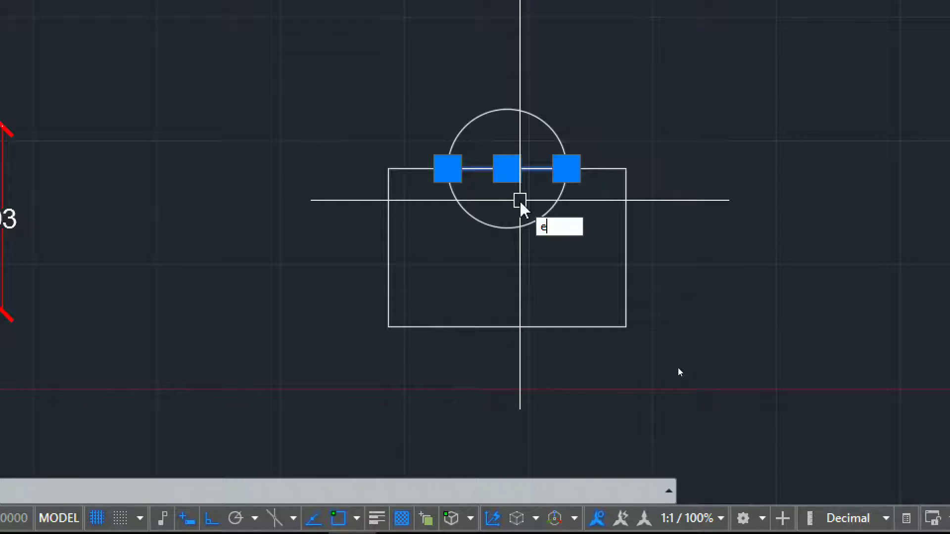
{"action": "key", "text": "Return"}
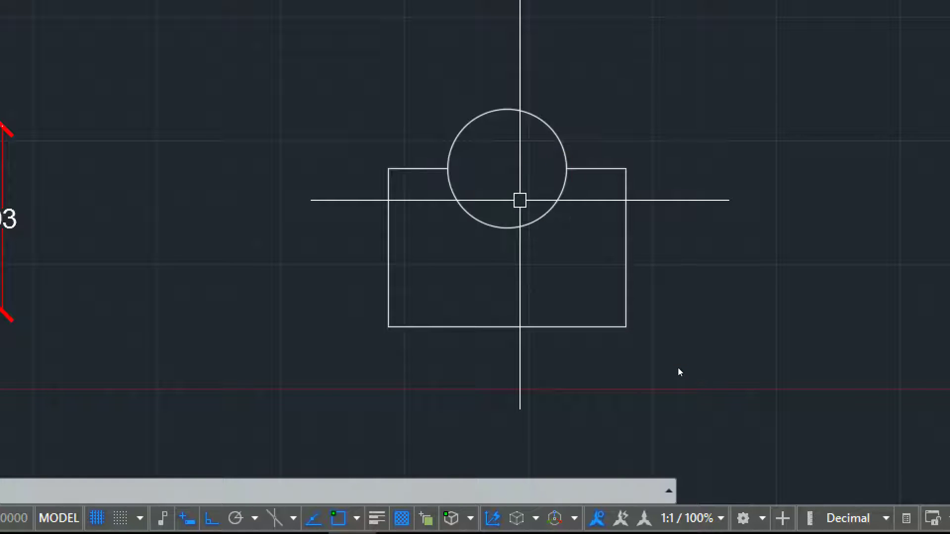
{"action": "type", "text": "T"}
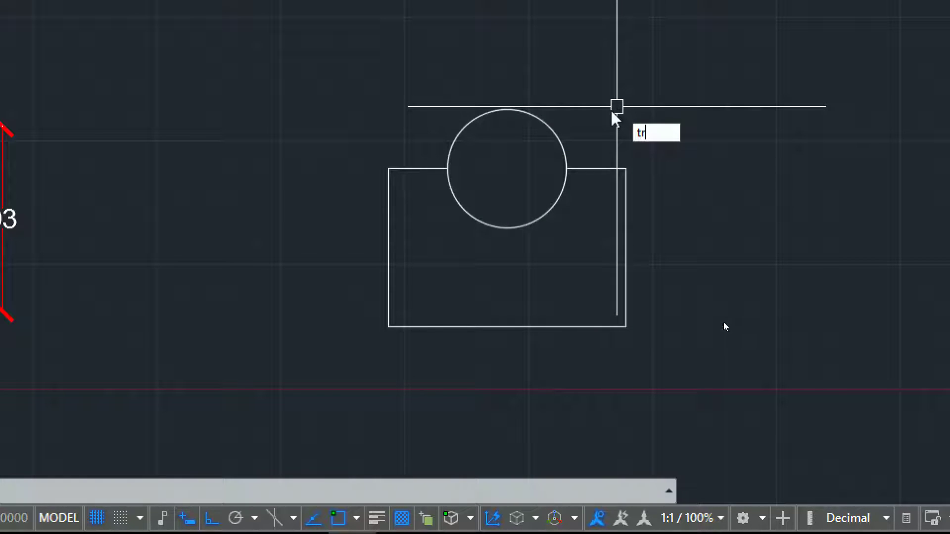
{"action": "type", "text": "R"}
{"action": "key", "text": "Return"}
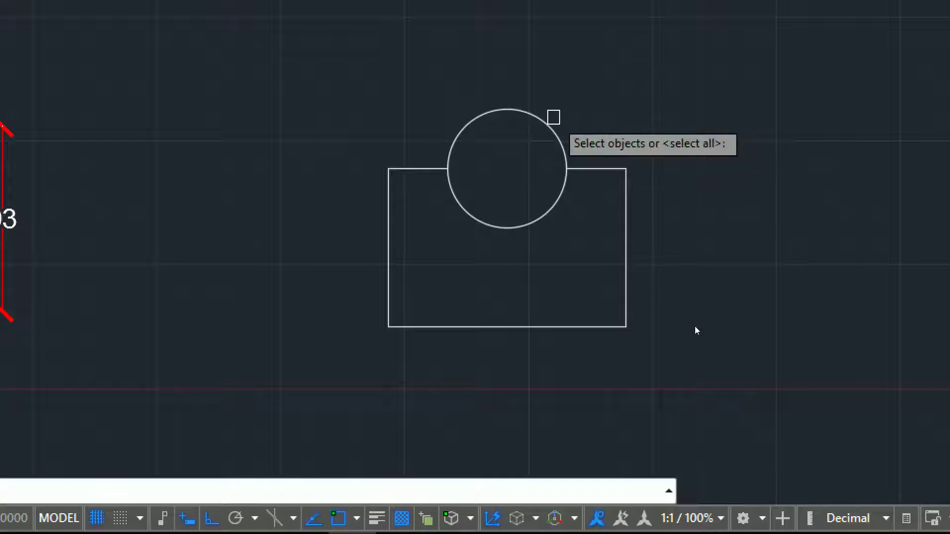
{"action": "key", "text": "Return"}
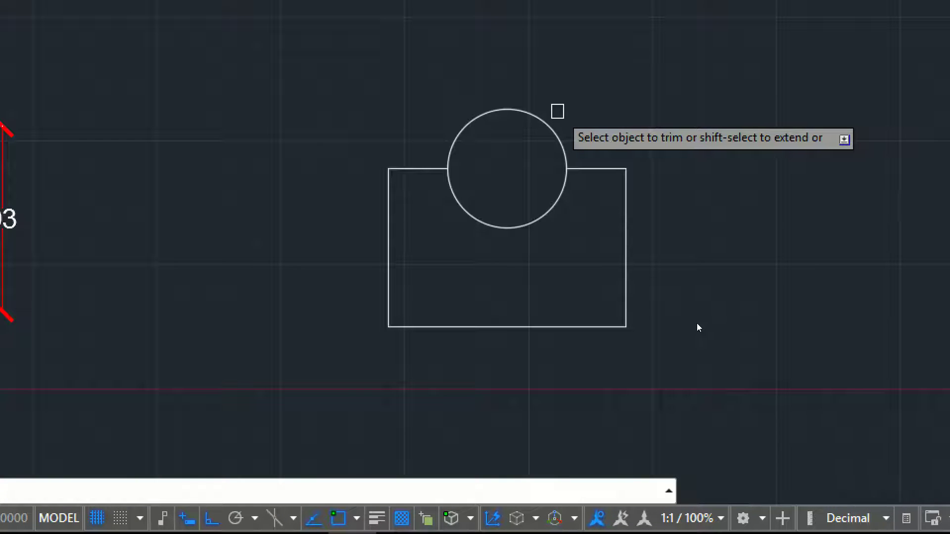
{"action": "left_click", "coordinate": [537, 116]}
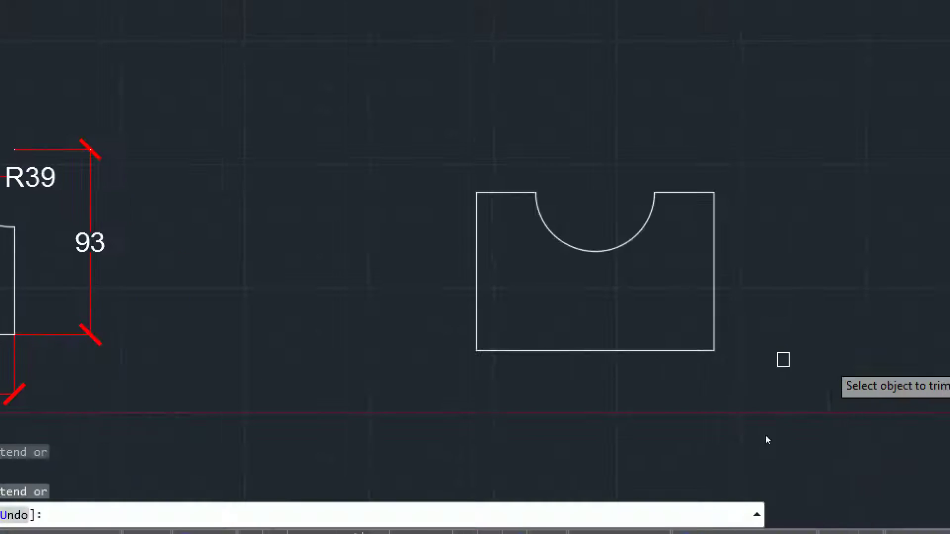
- Erase the notch arc and the leftover pieces of the top edge
{"action": "left_click", "coordinate": [636, 242]}
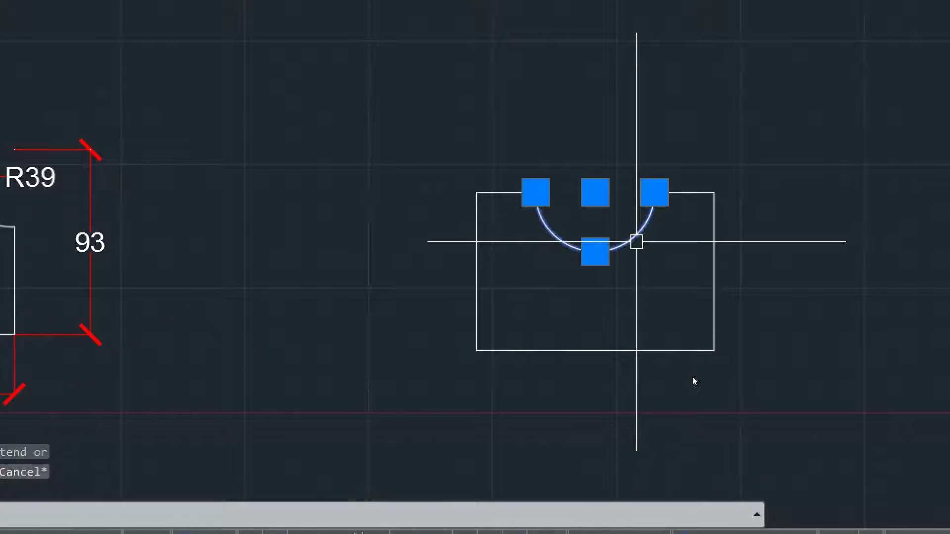
{"action": "type", "text": "e"}
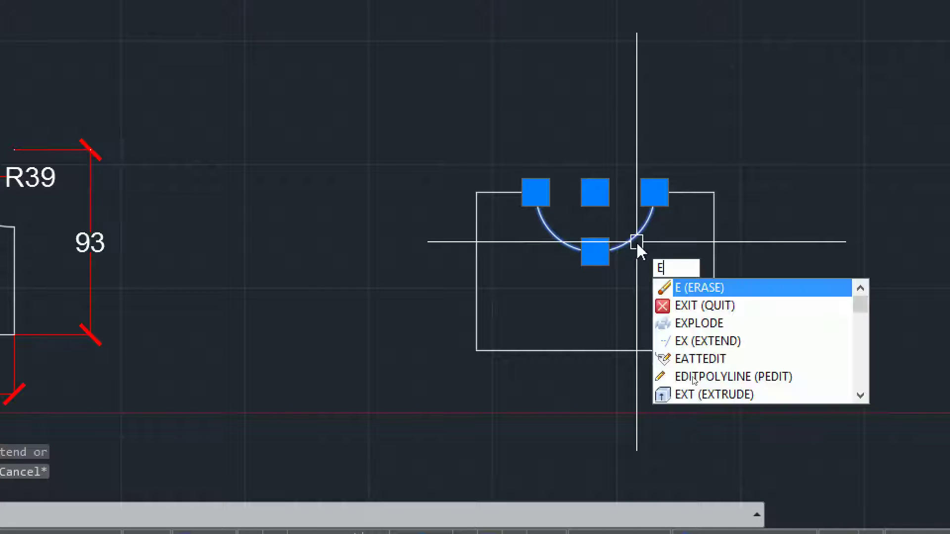
{"action": "key", "text": "Return"}
{"action": "left_click", "coordinate": [519, 192]}
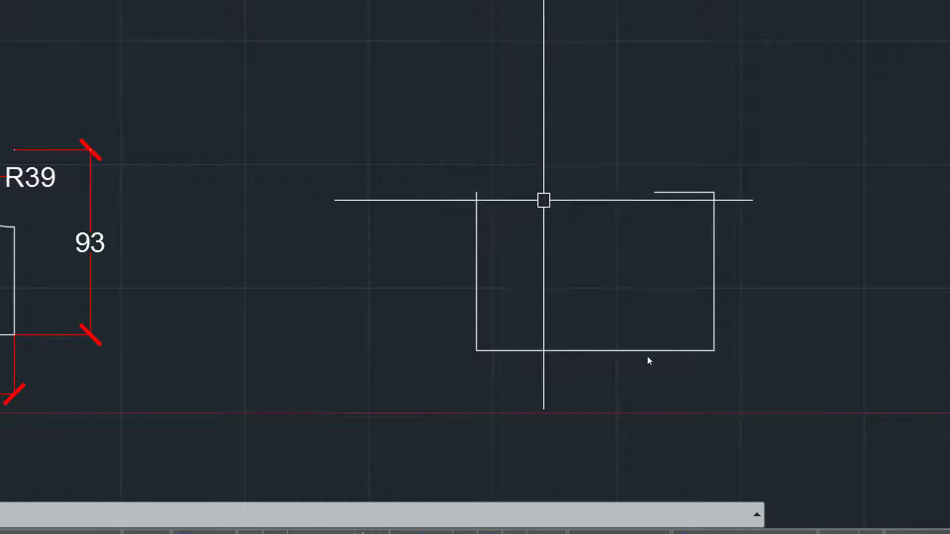
{"action": "left_click", "coordinate": [686, 195]}
{"action": "key", "text": "Delete"}
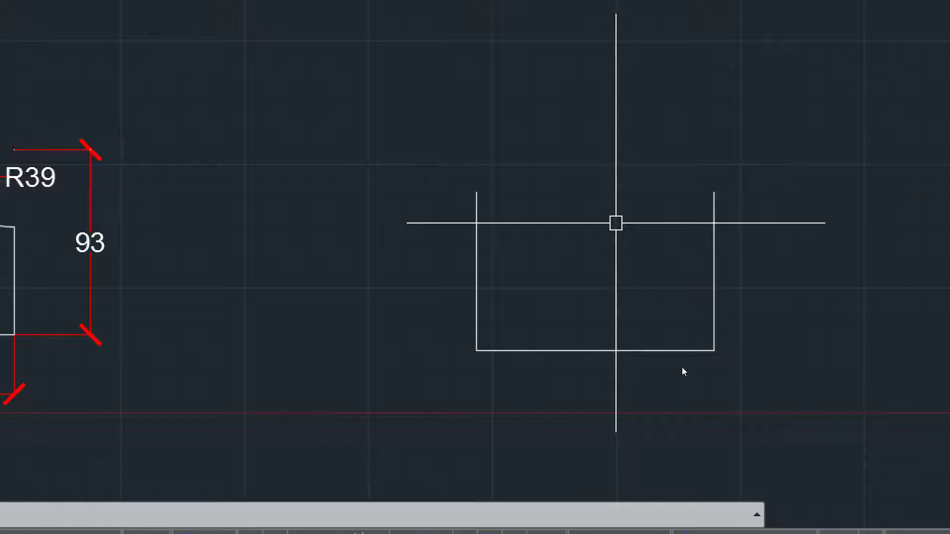
- Draw a new top edge line from the top-left to the top-right corner
{"action": "type", "text": "l"}
{"action": "key", "text": "Return"}
{"action": "left_click", "coordinate": [477, 192]}
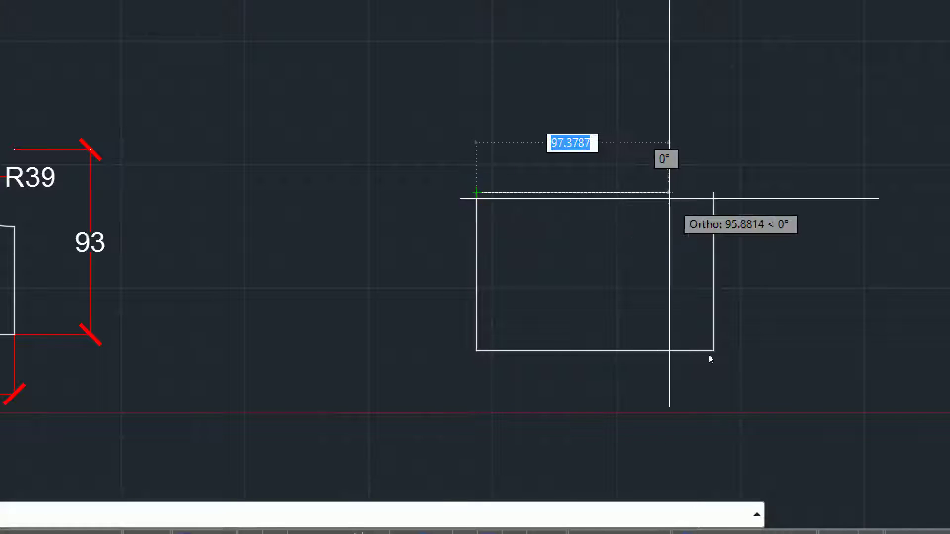
{"action": "left_click", "coordinate": [713, 192]}
{"action": "key", "text": "Return"}
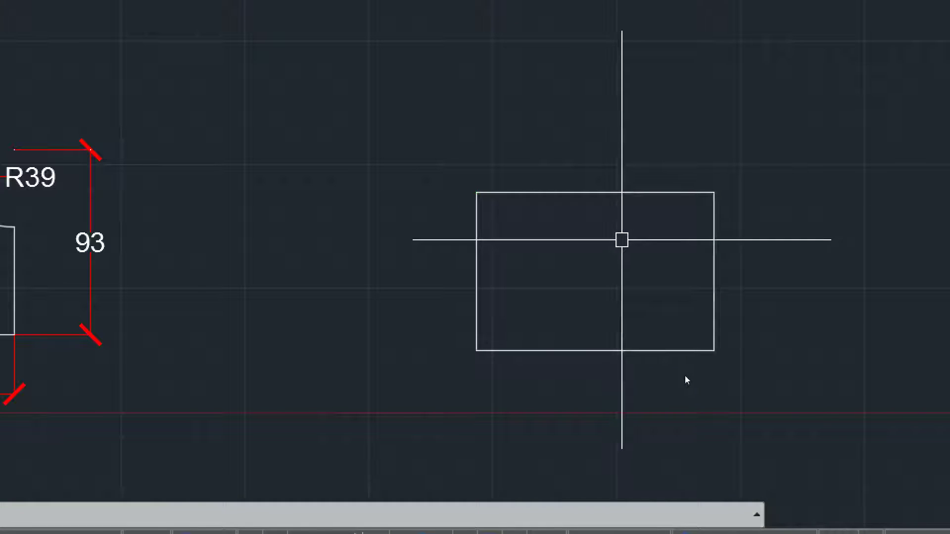
- Draw a radius-30 circle centred on the top edge's midpoint
{"action": "type", "text": "c"}
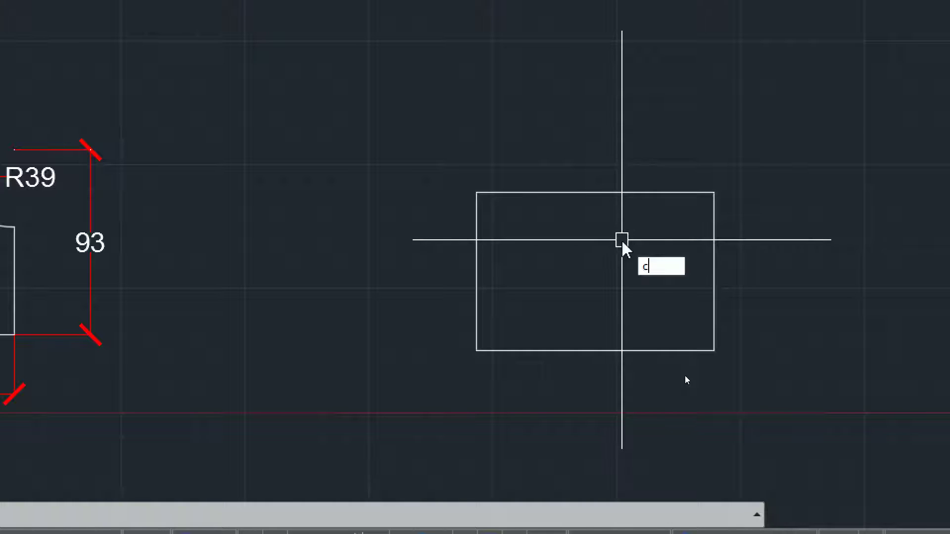
{"action": "key", "text": "Return"}
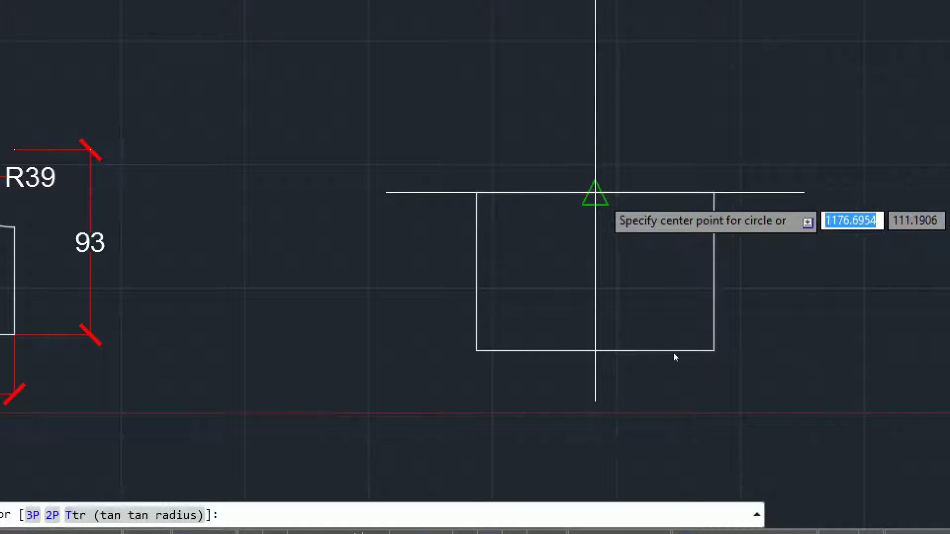
{"action": "left_click", "coordinate": [595, 192]}
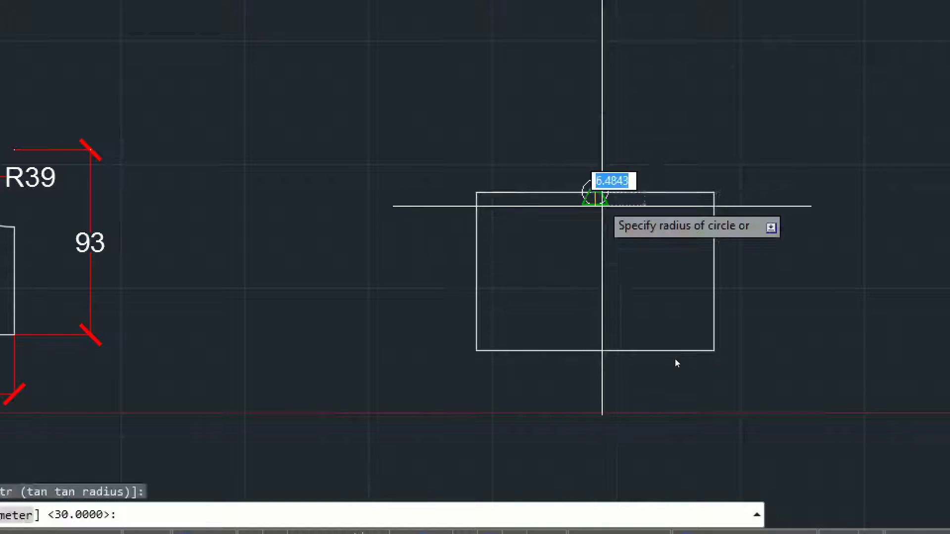
{"action": "type", "text": "30"}
{"action": "key", "text": "Return"}
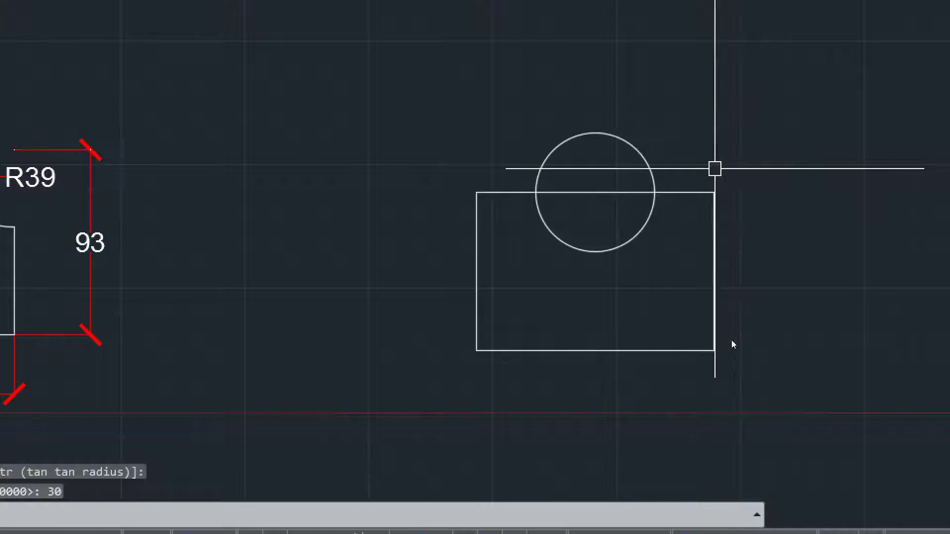
- Trim the circle's upper half and the top edge inside it, then bring up the PDF
{"action": "type", "text": "tr"}
{"action": "key", "text": "Return"}
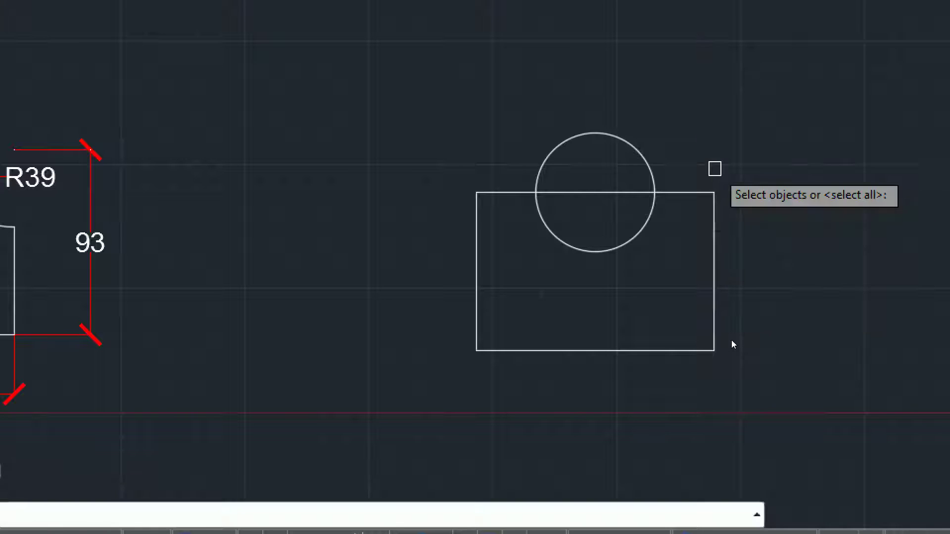
{"action": "key", "text": "Return"}
{"action": "left_click", "coordinate": [626, 142]}
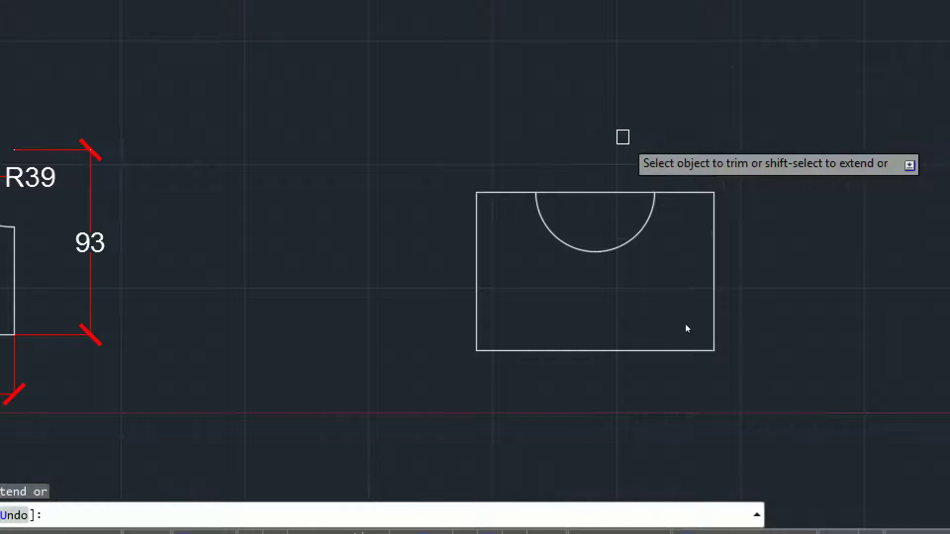
{"action": "left_click", "coordinate": [610, 192]}
{"action": "key", "text": "Return"}
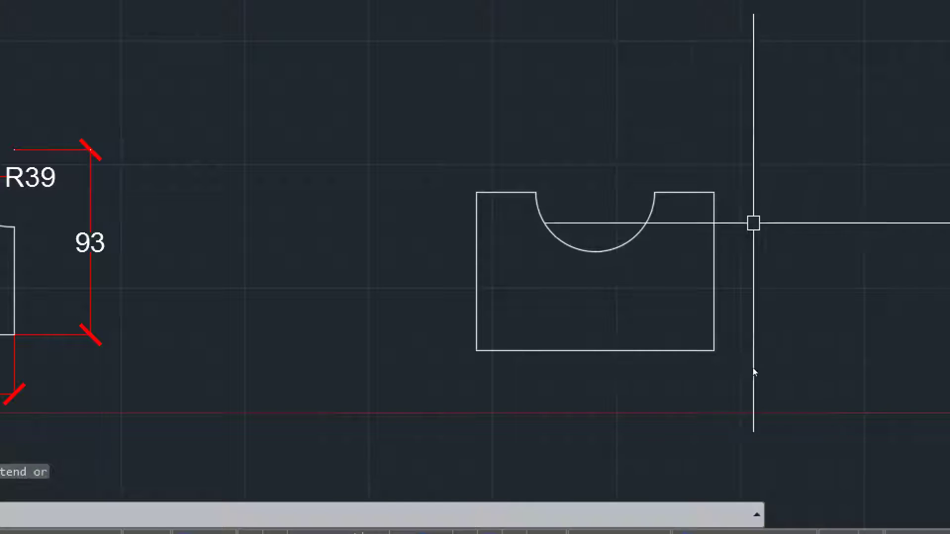
{"action": "key", "text": "alt+Tab"}
- Add 30 linear dimensions over the left and right top-edge segments
{"action": "scroll", "coordinate": [389, 149], "scroll_direction": "up", "scroll_amount": 5}
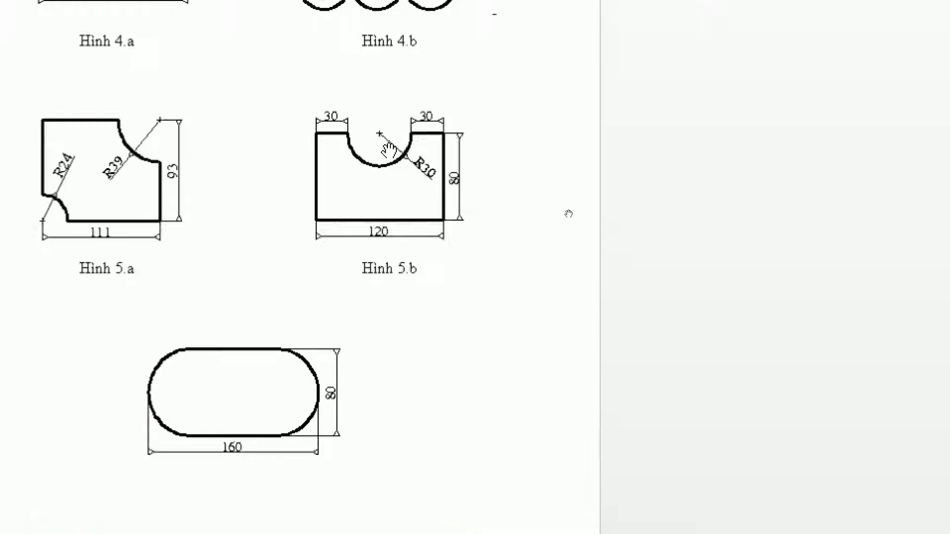
{"action": "key", "text": "alt+Tab"}
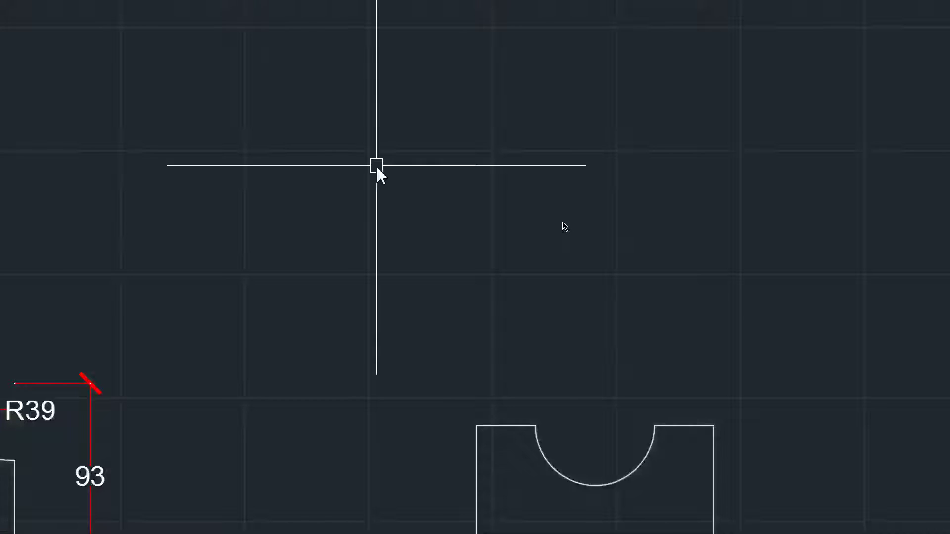
{"action": "type", "text": "dl"}
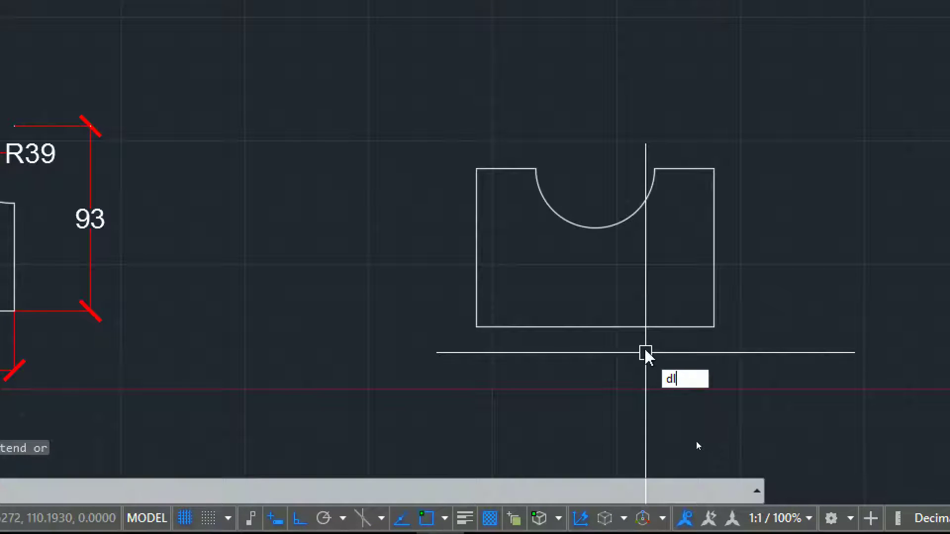
{"action": "type", "text": "i"}
{"action": "key", "text": "Return"}
{"action": "left_click", "coordinate": [476, 168]}
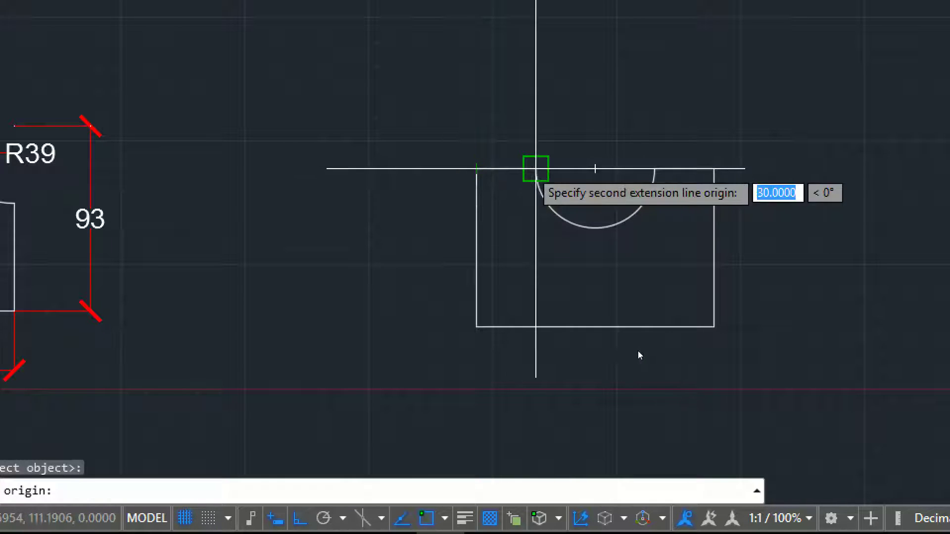
{"action": "left_click", "coordinate": [536, 168]}
{"action": "left_click", "coordinate": [526, 121]}
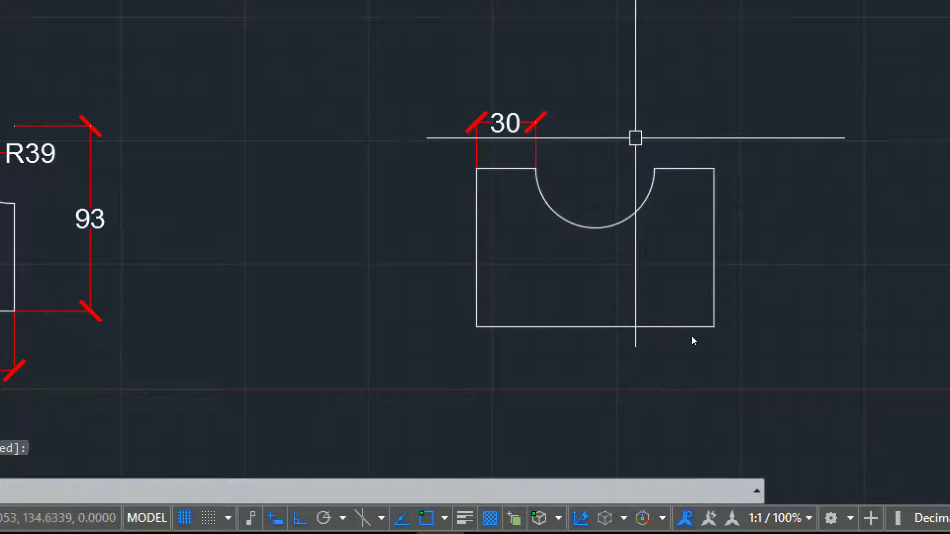
{"action": "key", "text": "Return"}
{"action": "left_click", "coordinate": [655, 168]}
{"action": "left_click", "coordinate": [714, 169]}
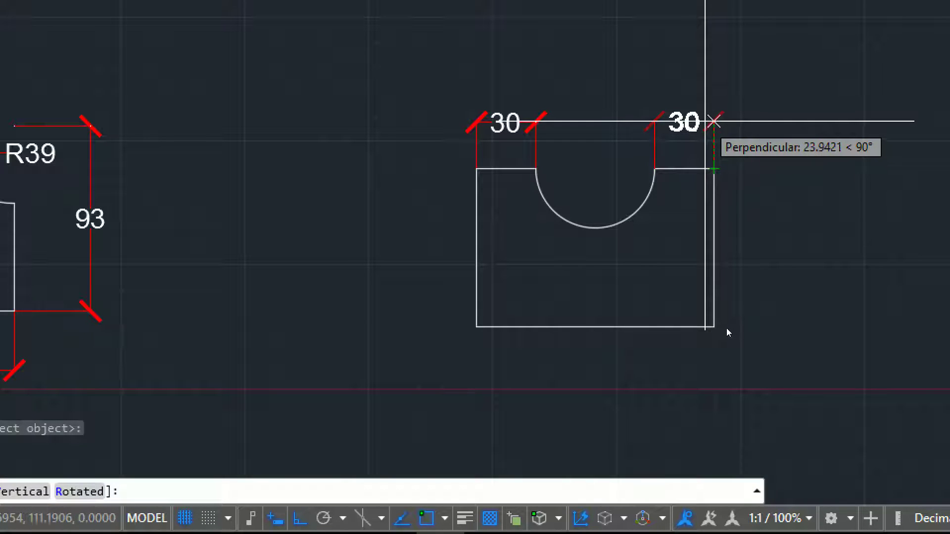
{"action": "left_click", "coordinate": [706, 122]}
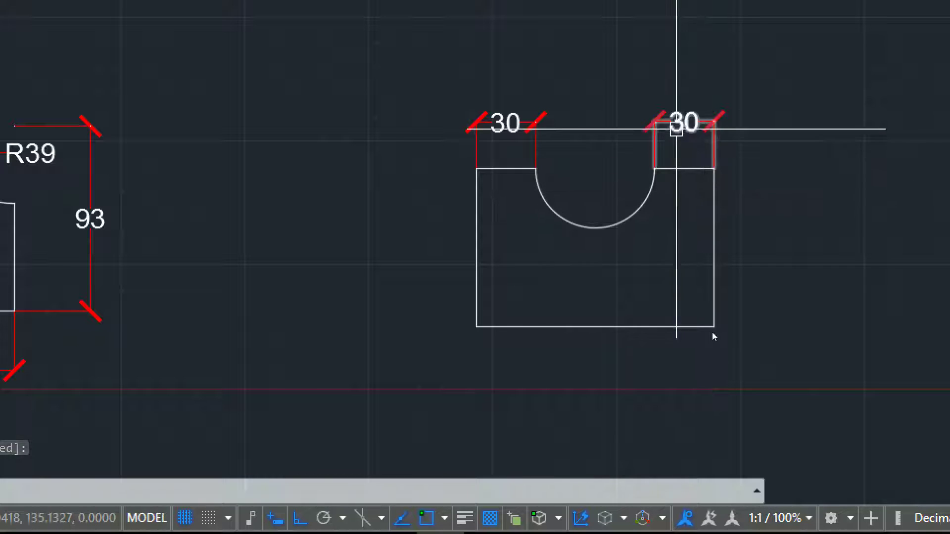
- Replace the right 30 with a continued chain from the left dimension reading 60 and 30
{"action": "left_click", "coordinate": [680, 124]}
{"action": "key", "text": "Delete"}
{"action": "type", "text": "dc"}
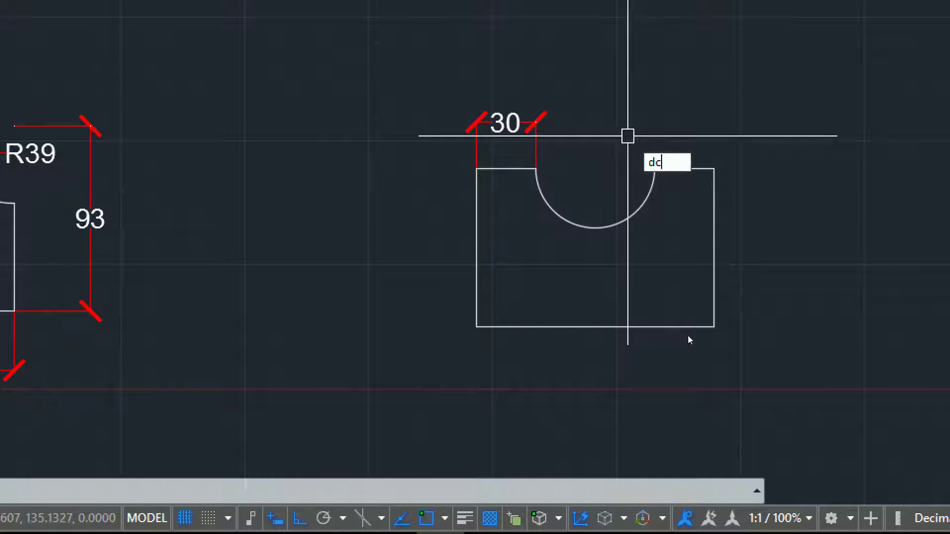
{"action": "type", "text": "o"}
{"action": "key", "text": "Return"}
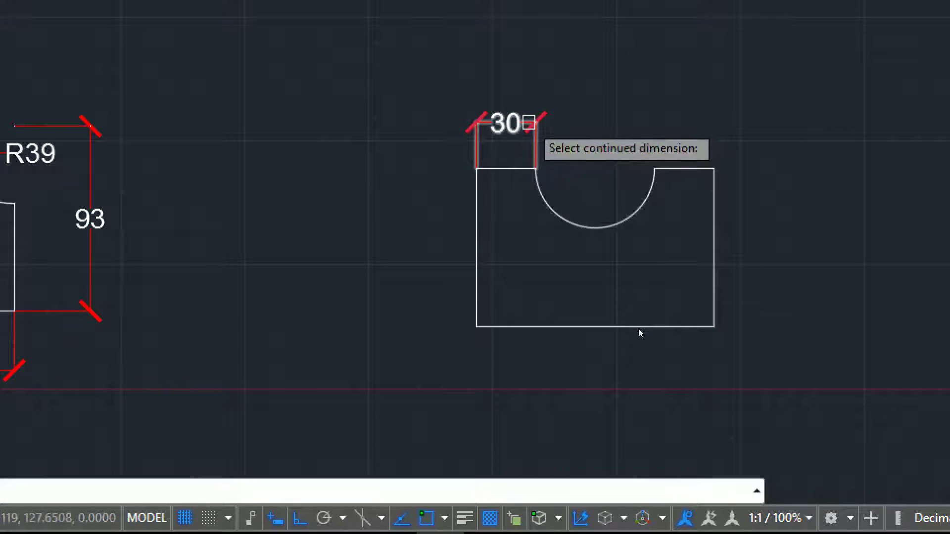
{"action": "left_click", "coordinate": [530, 122]}
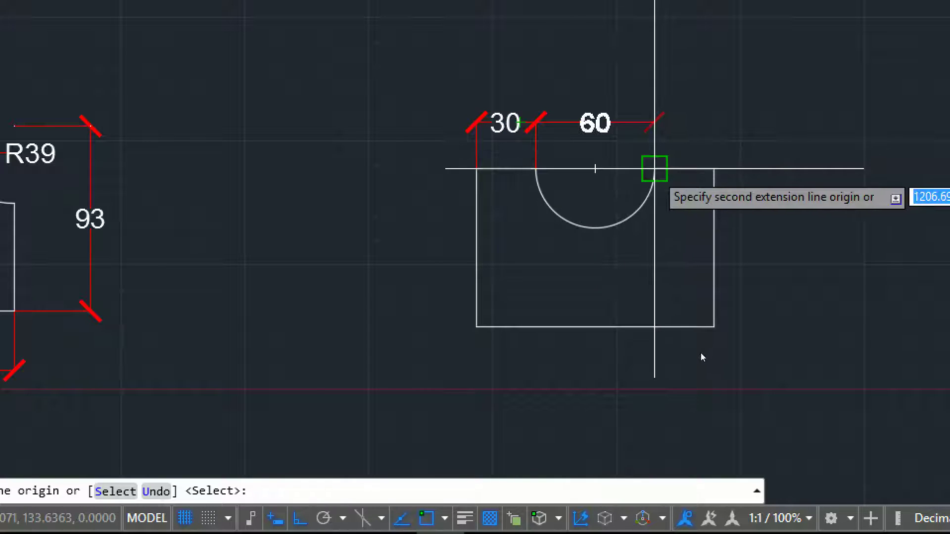
{"action": "left_click", "coordinate": [655, 169]}
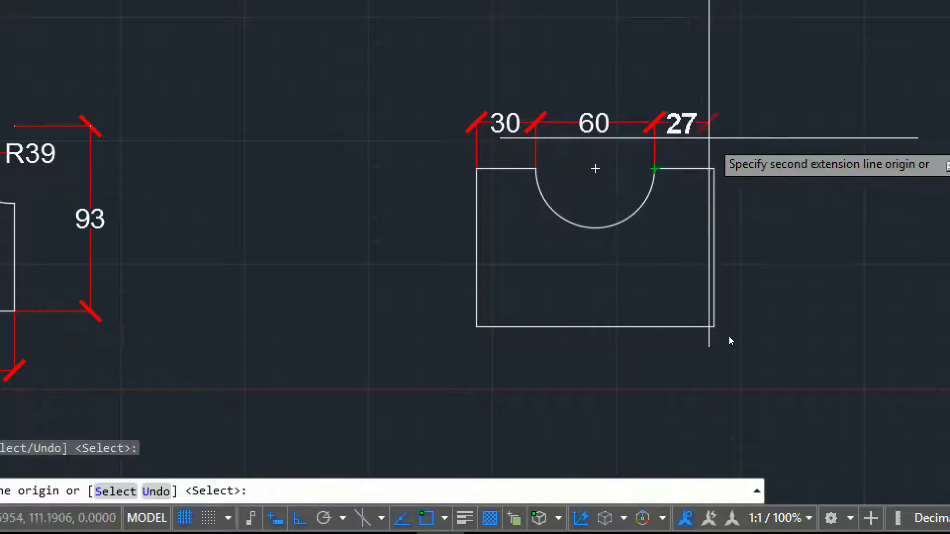
{"action": "left_click", "coordinate": [714, 169]}
{"action": "key", "text": "Return"}
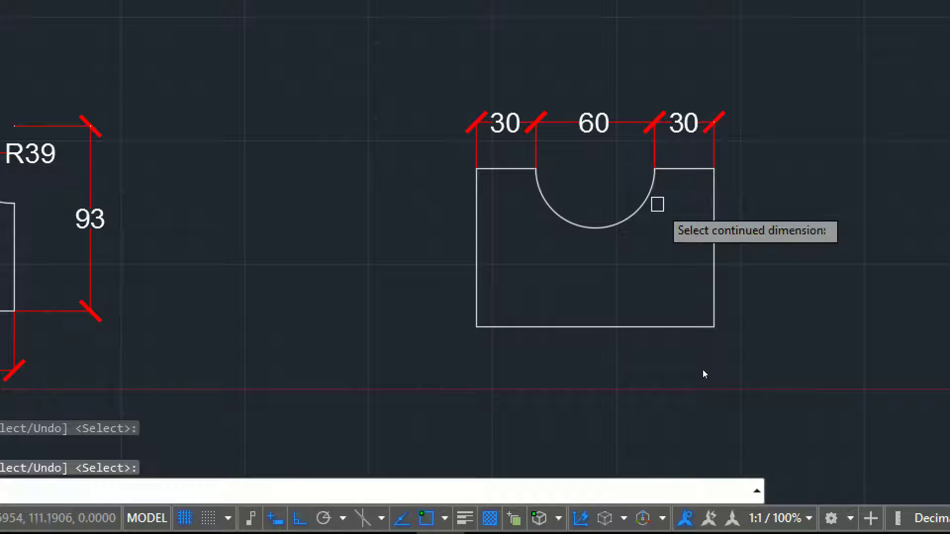
{"action": "key", "text": "Return"}
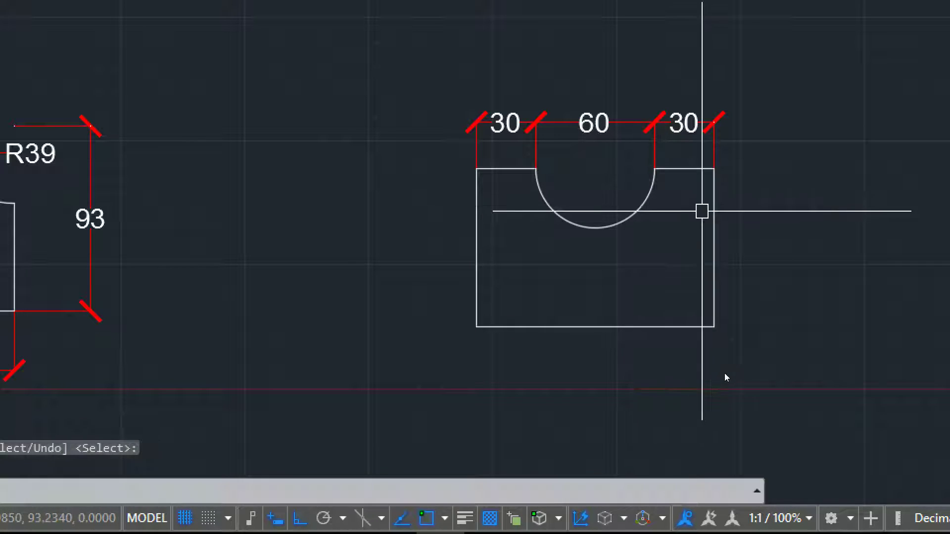
{"action": "scroll", "coordinate": [710, 218], "scroll_direction": "up", "scroll_amount": 2}
{"action": "scroll", "coordinate": [641, 215], "scroll_direction": "up", "scroll_amount": 3}
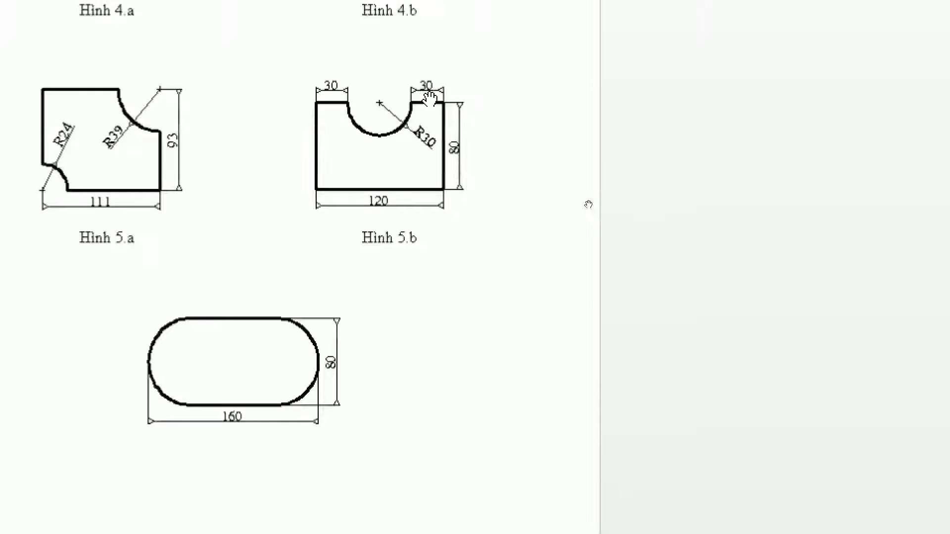
{"action": "key", "text": "alt+Tab"}
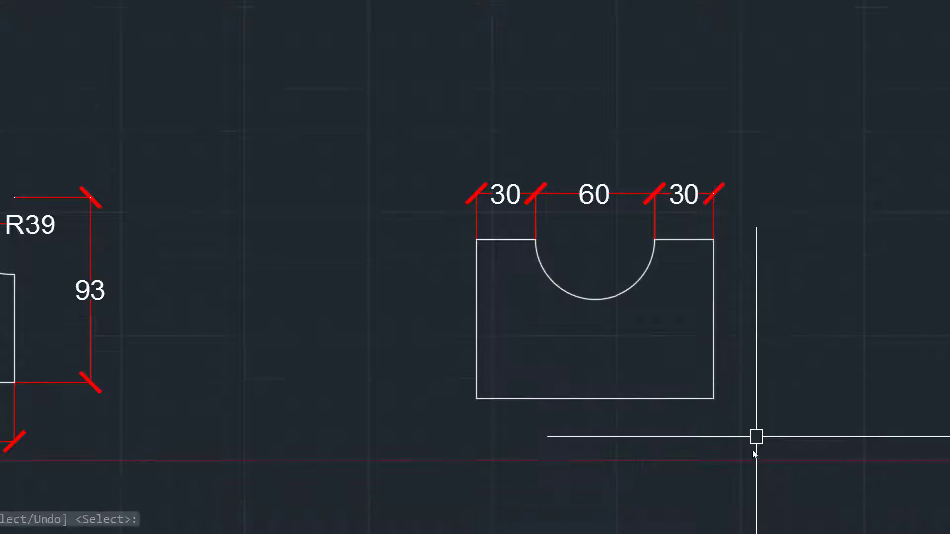
- Add the 80 height dimension at the right side and the 120 width dimension below
{"action": "type", "text": "dli"}
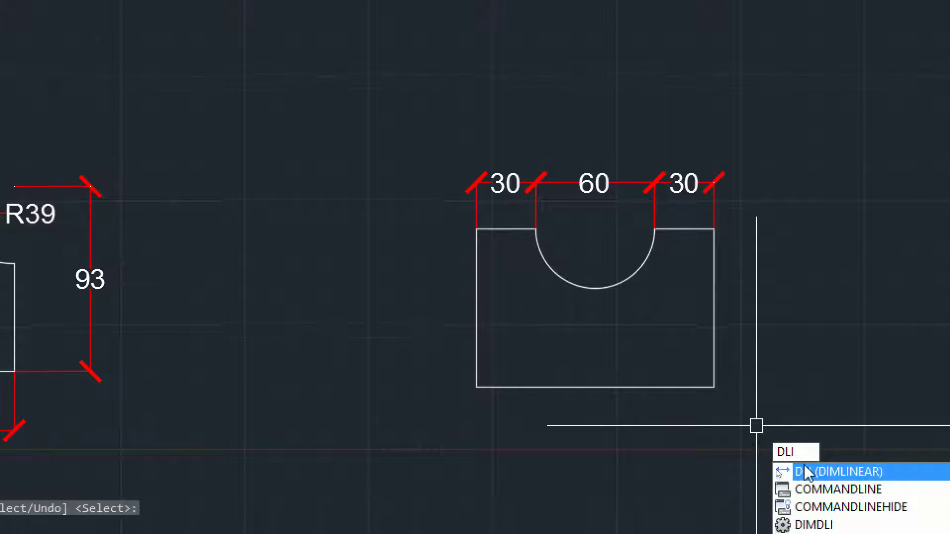
{"action": "key", "text": "Return"}
{"action": "left_click", "coordinate": [714, 224]}
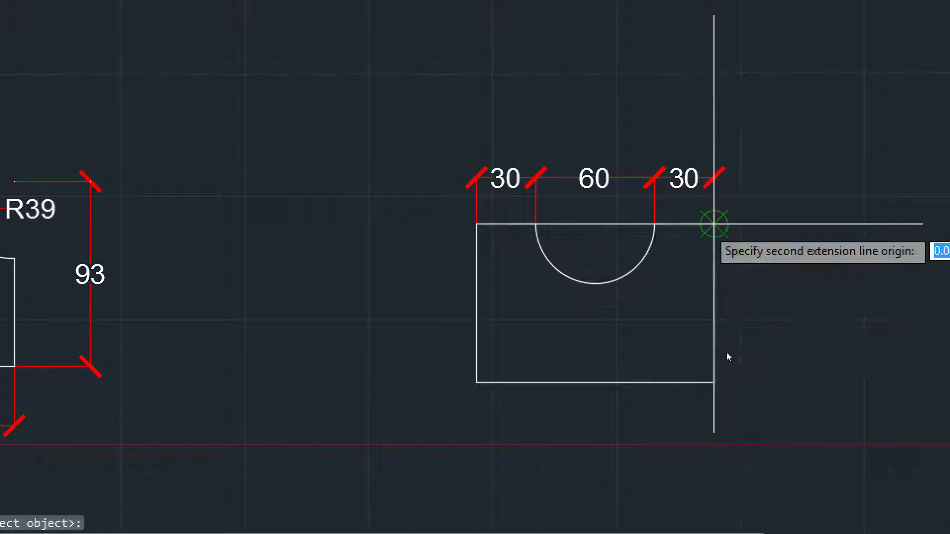
{"action": "left_click", "coordinate": [732, 426]}
{"action": "left_click", "coordinate": [761, 429]}
{"action": "key", "text": "Return"}
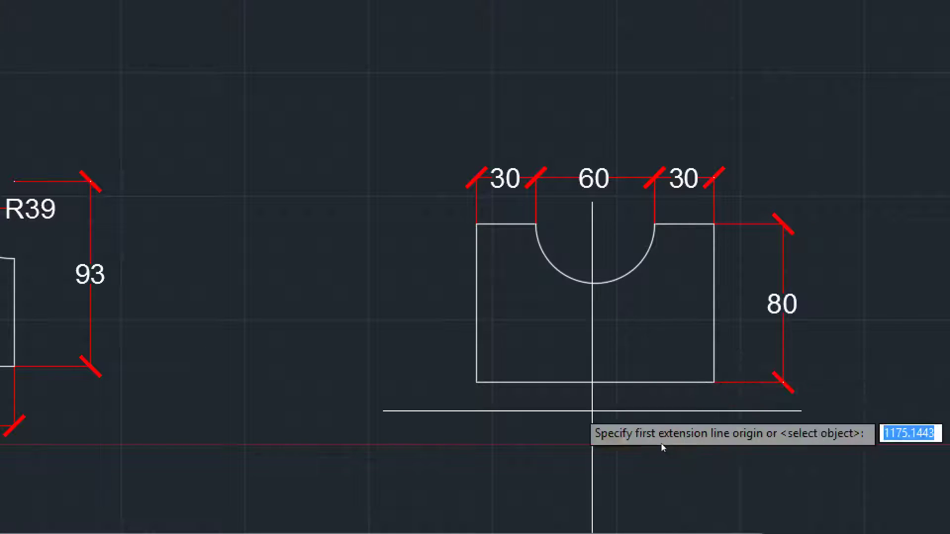
{"action": "left_click", "coordinate": [477, 381]}
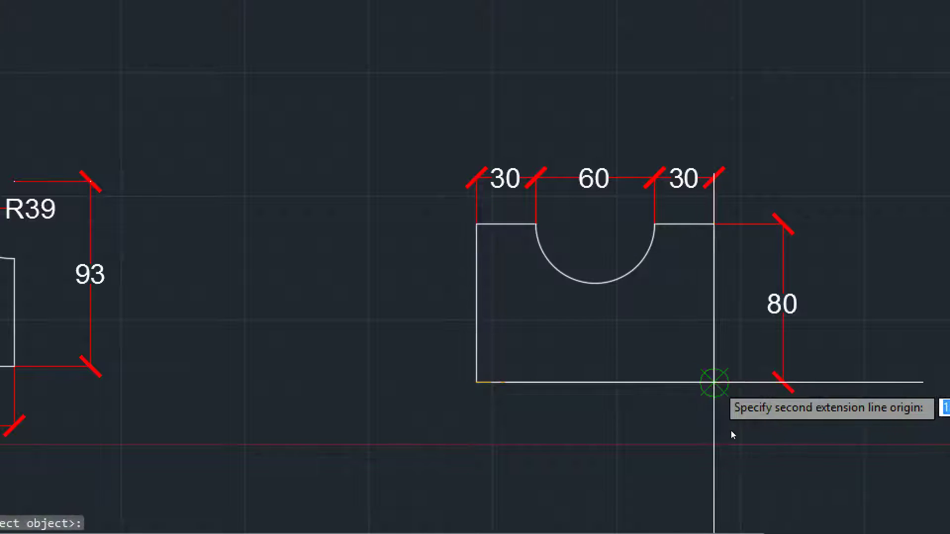
{"action": "left_click", "coordinate": [730, 431]}
{"action": "left_click", "coordinate": [709, 429]}
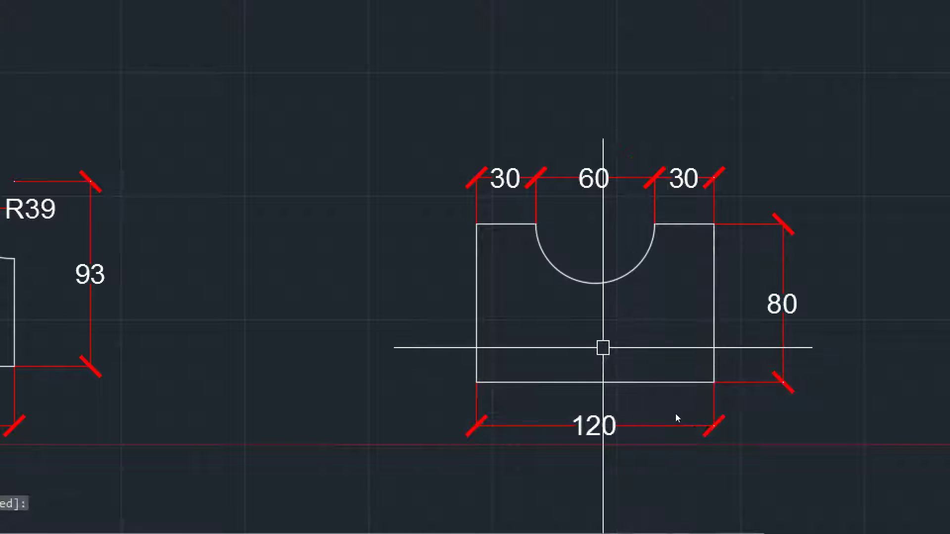
- Dimension the semicircular notch as R30, then bring up the reference PDF
{"action": "type", "text": "da"}
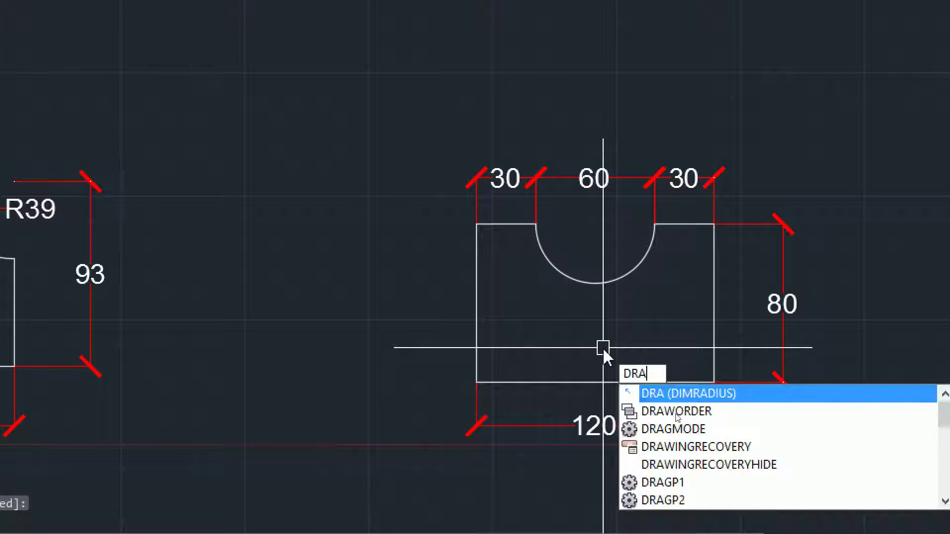
{"action": "key", "text": "Return"}
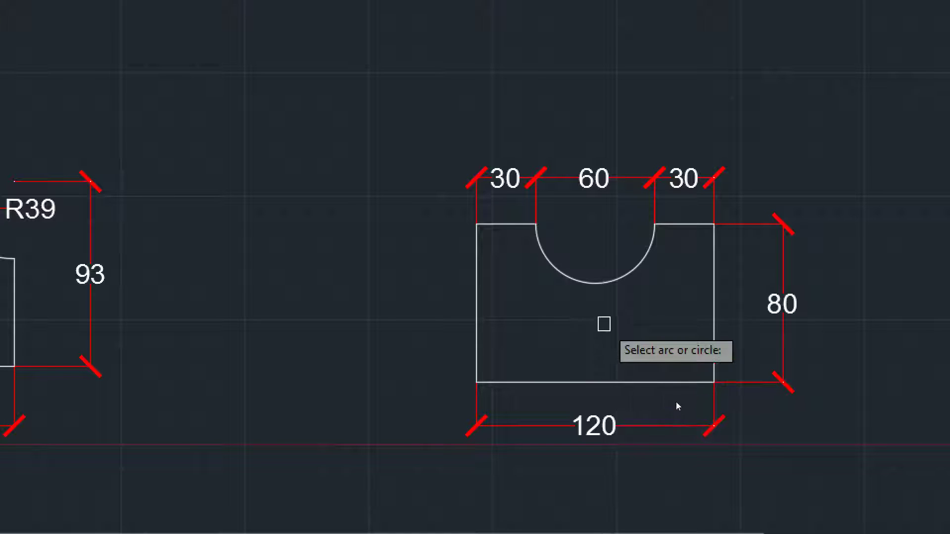
{"action": "left_click", "coordinate": [596, 283]}
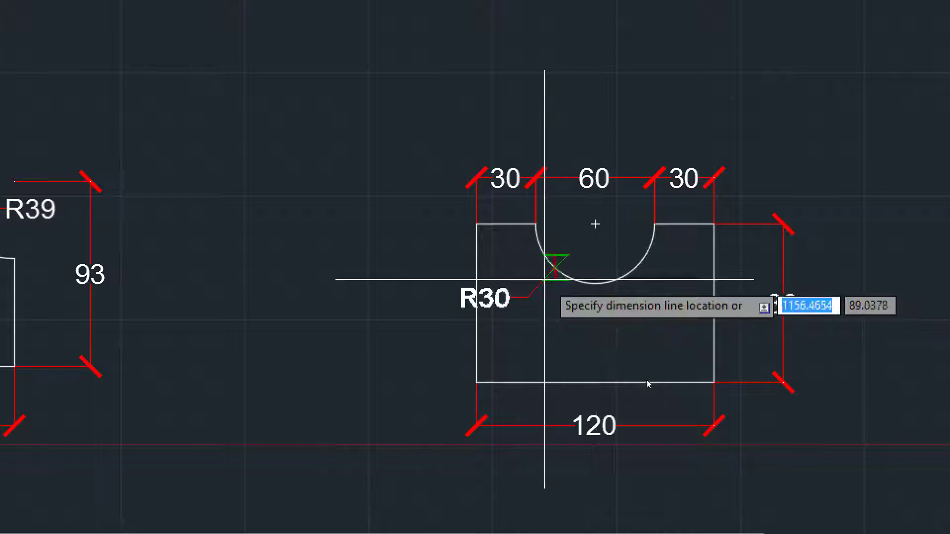
{"action": "left_click", "coordinate": [512, 276]}
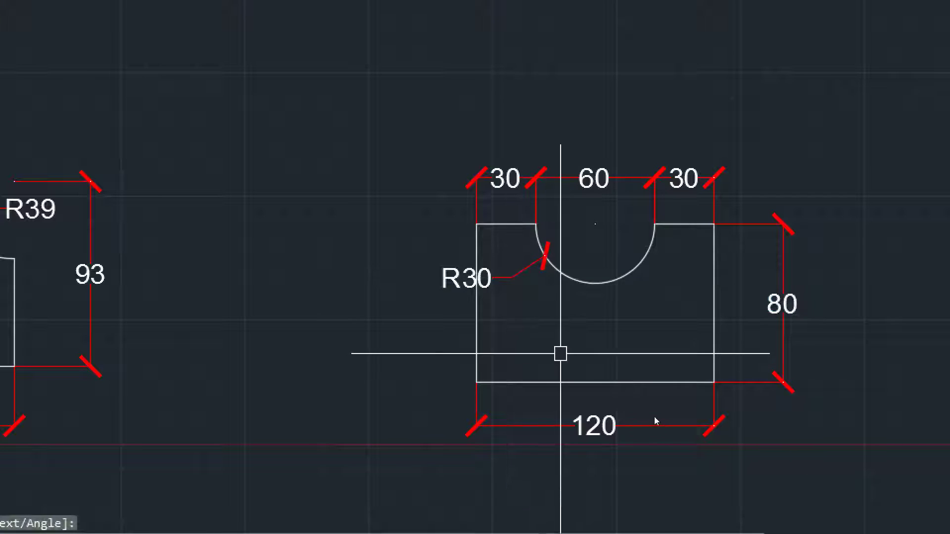
{"action": "key", "text": "alt+Tab"}
{"action": "scroll", "coordinate": [391, 163], "scroll_direction": "up", "scroll_amount": 5}
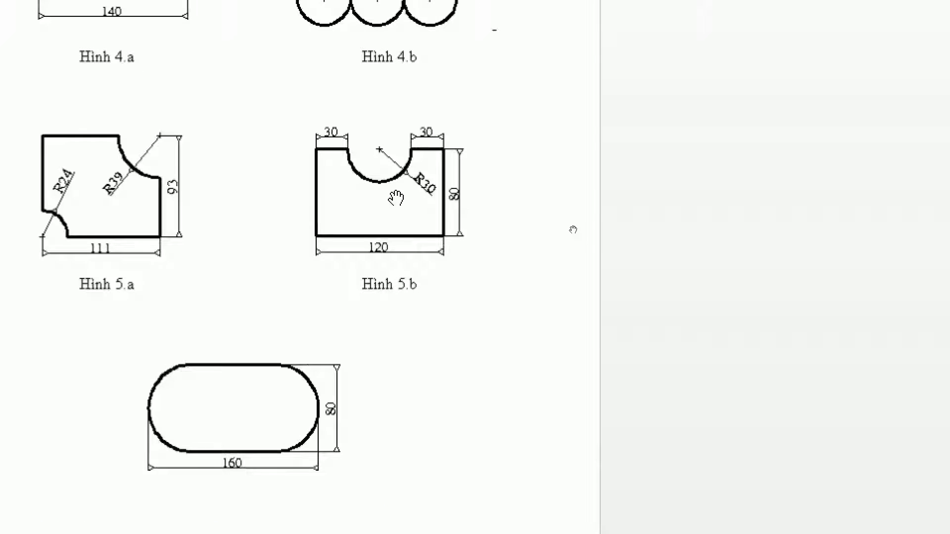
- Scroll to Bài 6, frame its 160 × 80 slot in red, then clear the markup
{"action": "scroll", "coordinate": [236, 266], "scroll_direction": "left", "scroll_amount": 5}
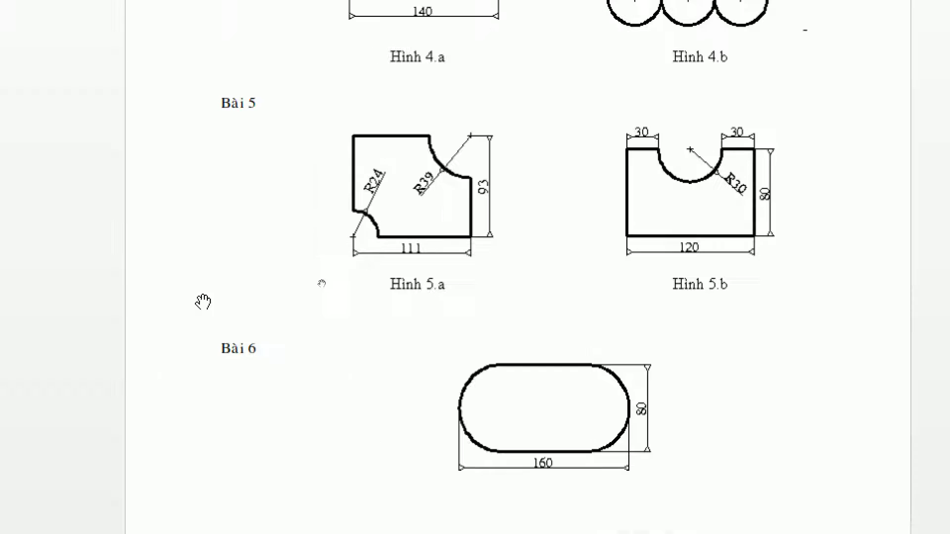
{"action": "scroll", "coordinate": [322, 446], "scroll_direction": "down", "scroll_amount": 2}
{"action": "scroll", "coordinate": [445, 470], "scroll_direction": "down", "scroll_amount": 1}
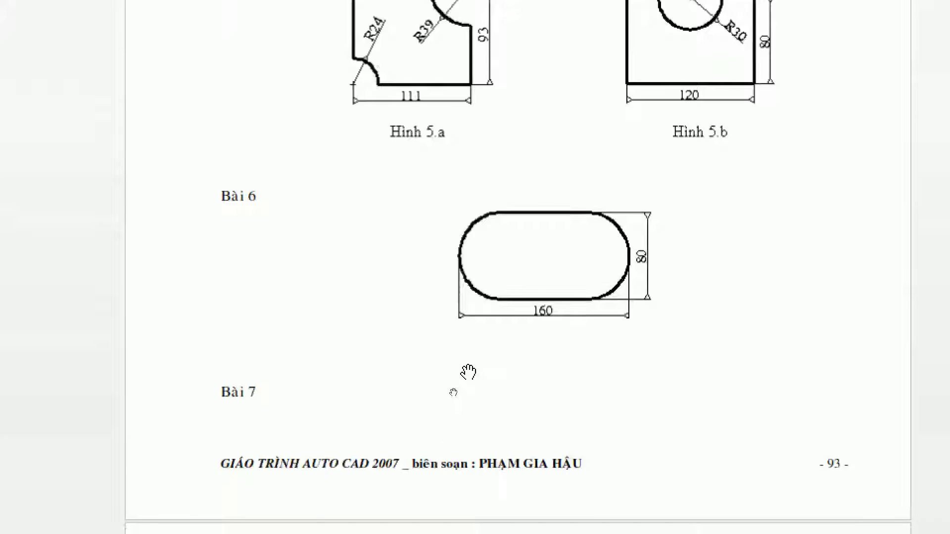
{"action": "left_click_drag", "start_coordinate": [422, 184], "coordinate": [695, 386], "text": "ctrl"}
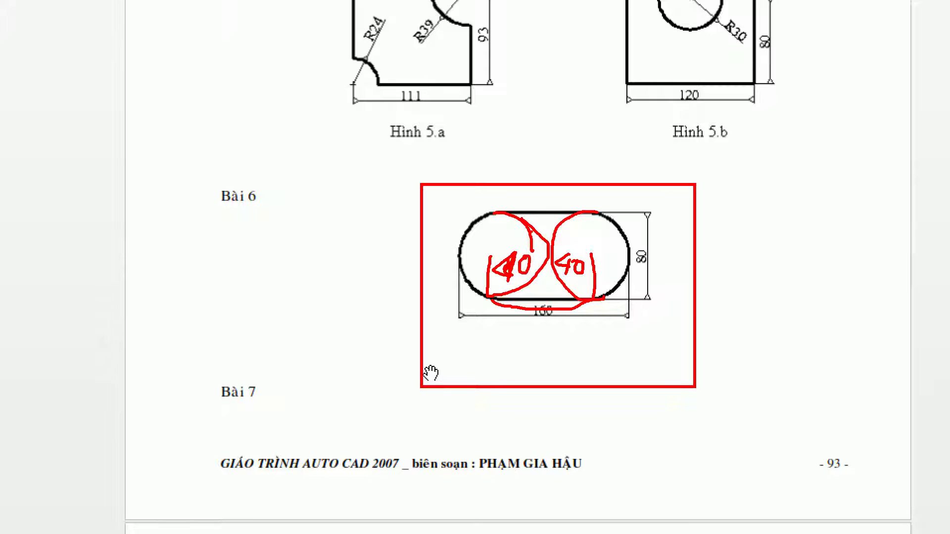
{"action": "key", "text": "Escape"}
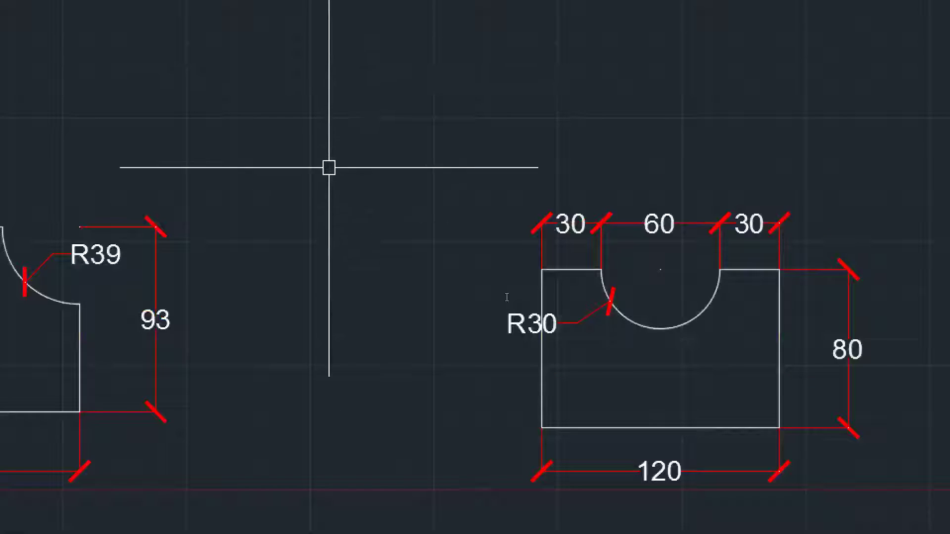
- Erase everything and draw a single 80-unit horizontal line
{"action": "key", "text": "ctrl+a"}
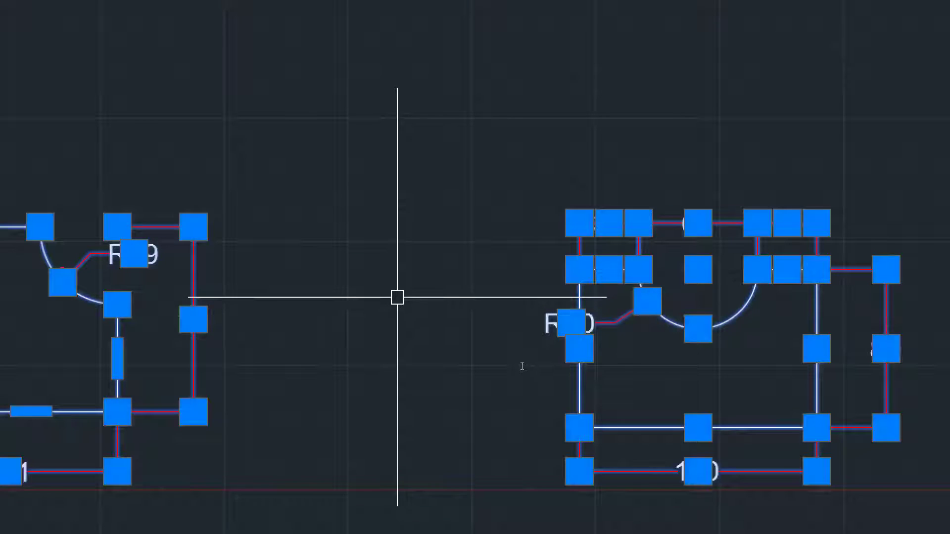
{"action": "type", "text": "e"}
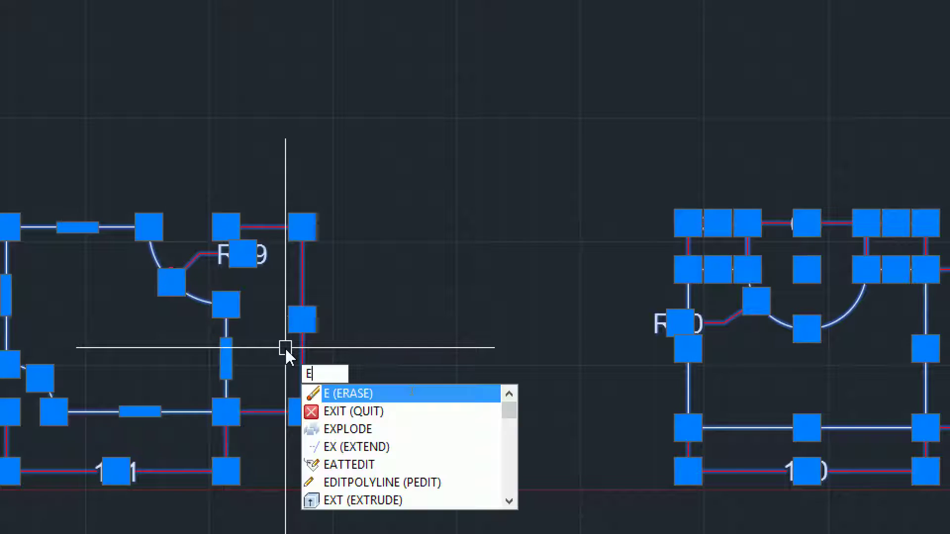
{"action": "key", "text": "Return"}
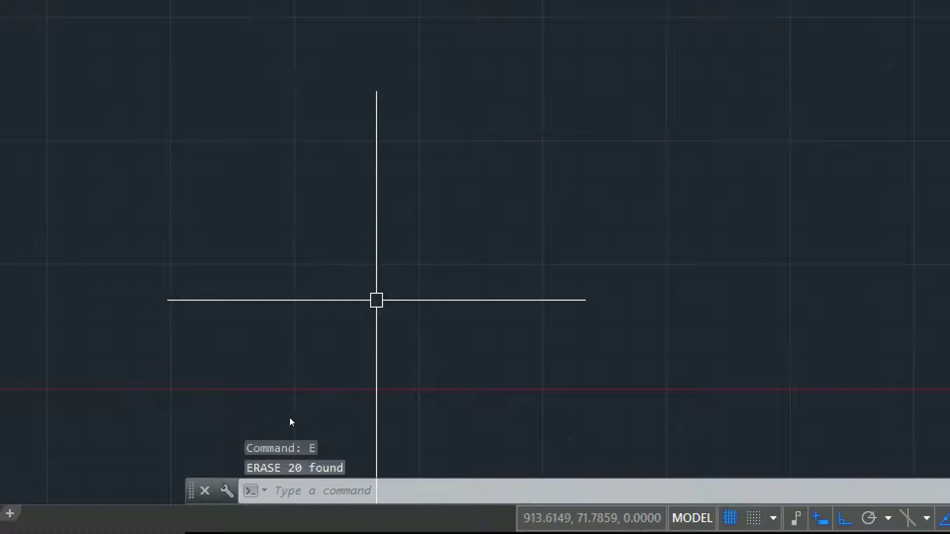
{"action": "type", "text": "l"}
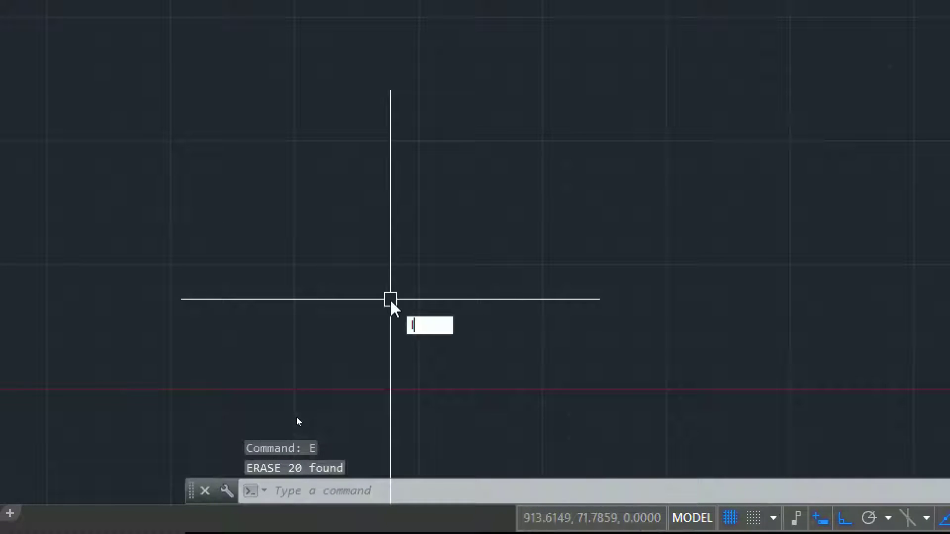
{"action": "key", "text": "Return"}
{"action": "left_click", "coordinate": [410, 290]}
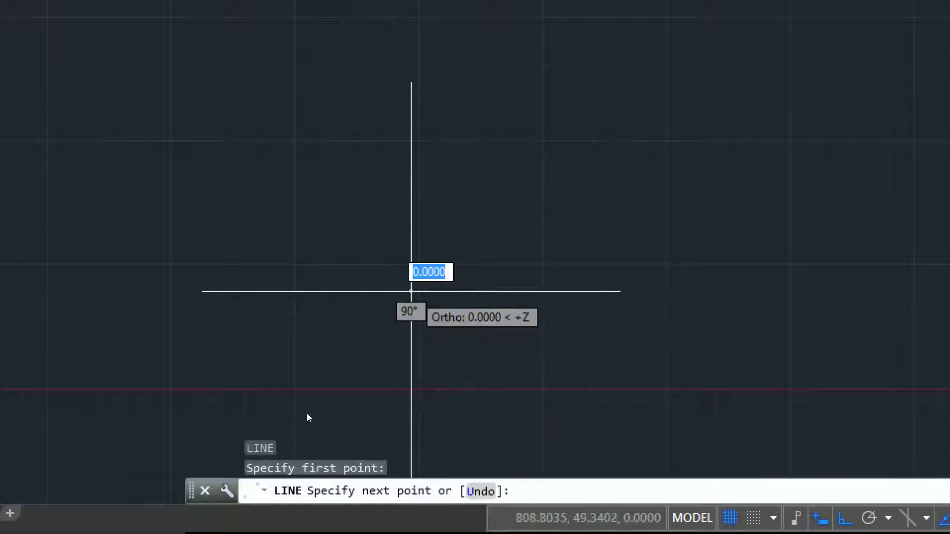
{"action": "type", "text": "8"}
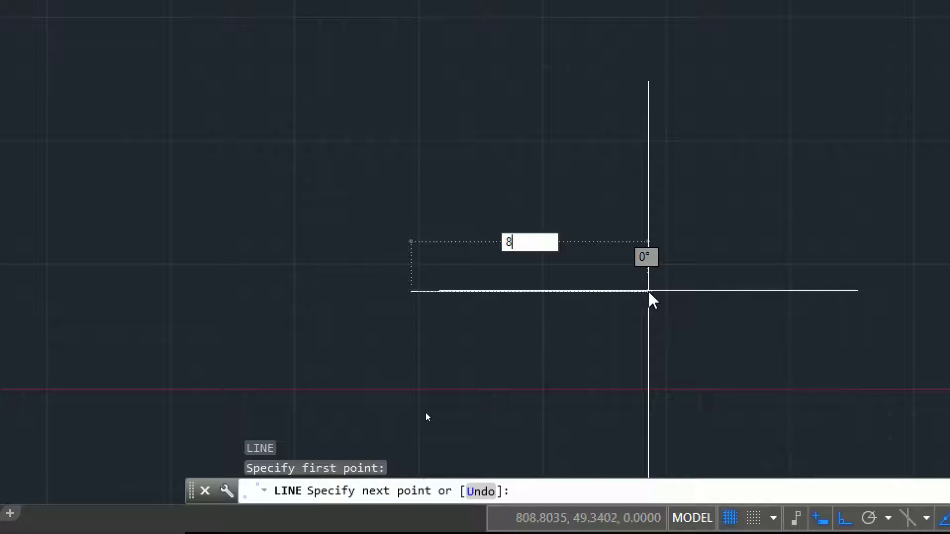
{"action": "type", "text": "0"}
{"action": "key", "text": "Return"}
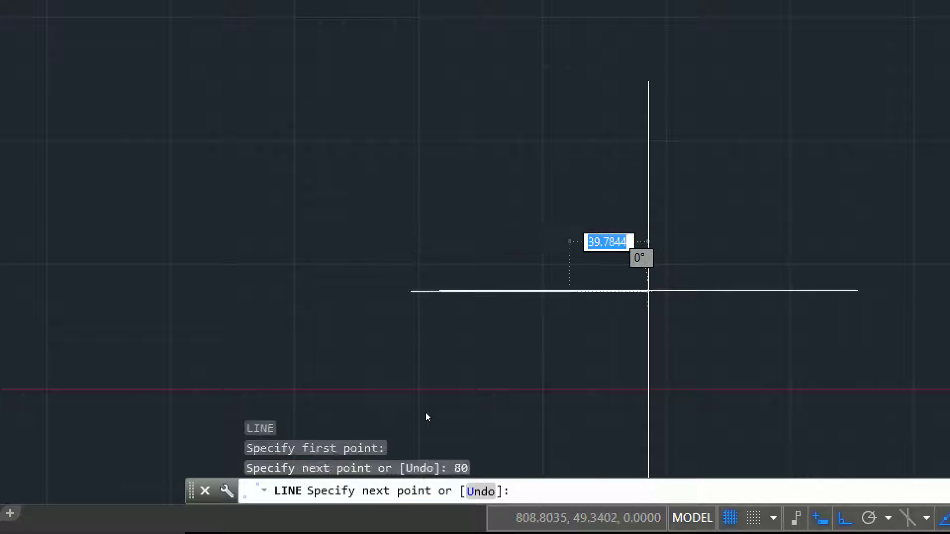
{"action": "key", "text": "Return"}
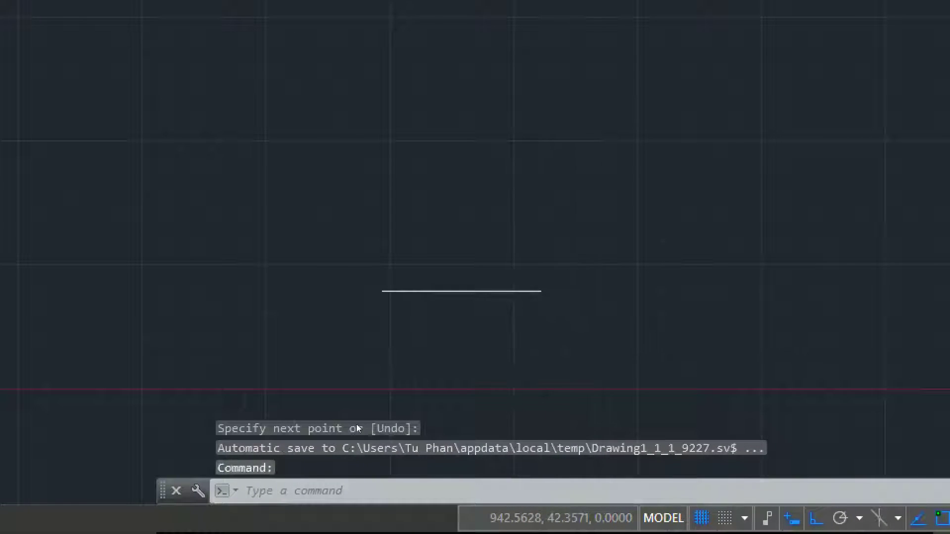
{"action": "scroll", "coordinate": [470, 304], "scroll_direction": "up", "scroll_amount": 2}
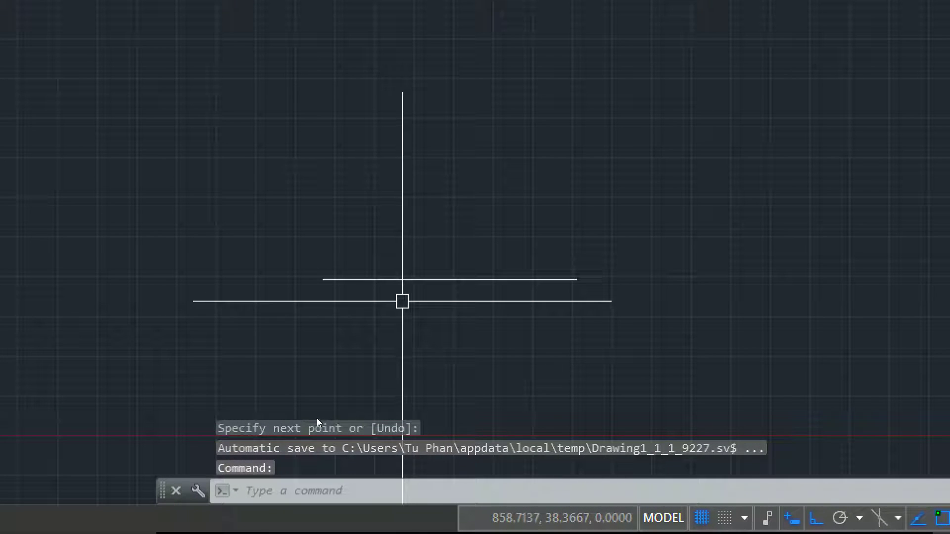
{"action": "middle_click_drag", "start_coordinate": [399, 306], "coordinate": [389, 337]}
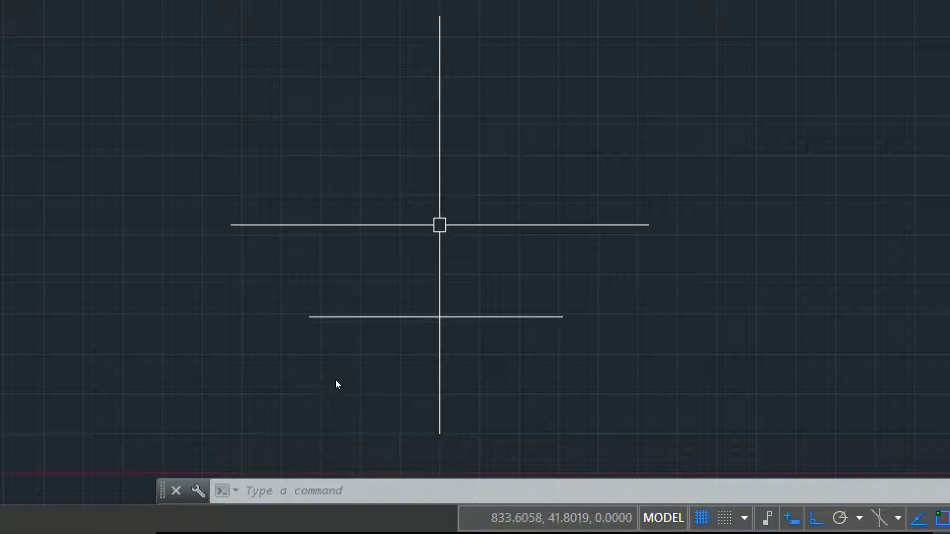
- Offset the line 80 units upward to create the parallel top side
{"action": "type", "text": "o"}
{"action": "key", "text": "Return"}
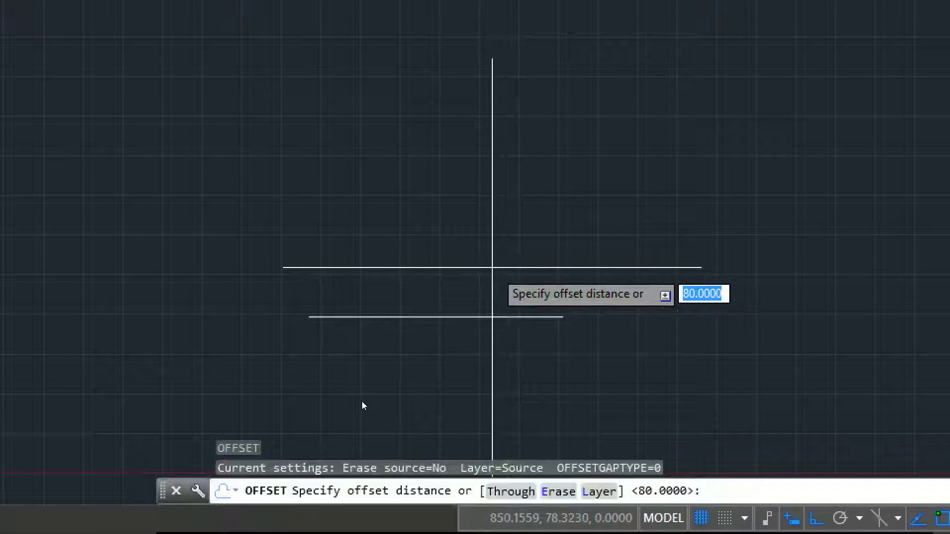
{"action": "type", "text": "80"}
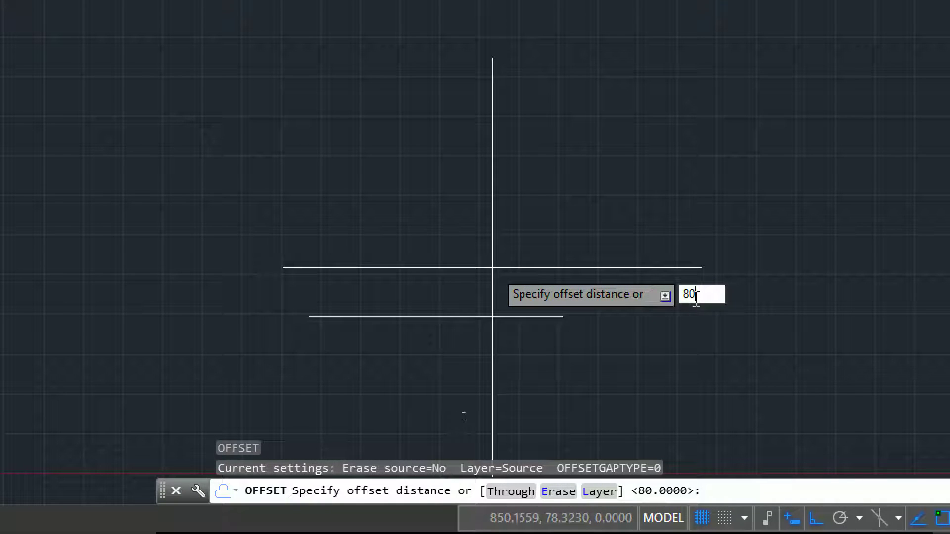
{"action": "key", "text": "Return"}
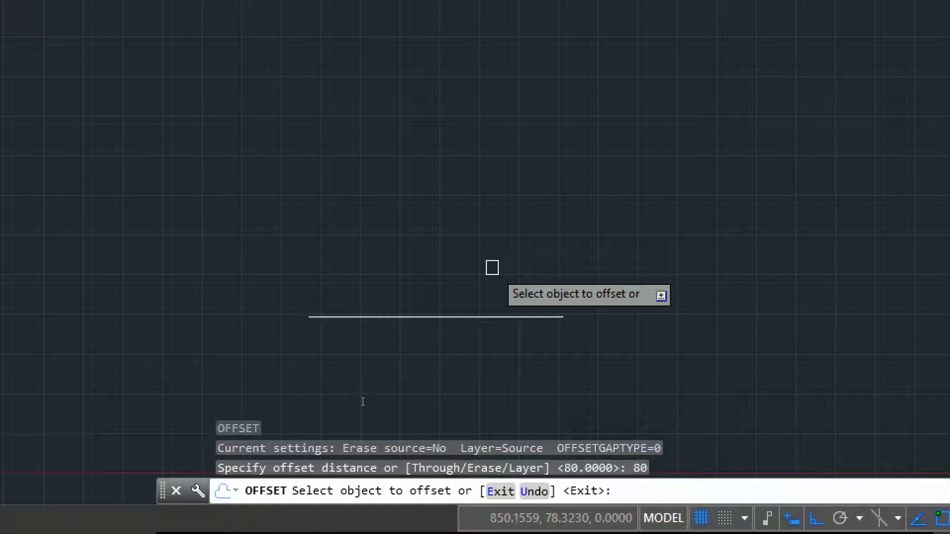
{"action": "left_click", "coordinate": [476, 316]}
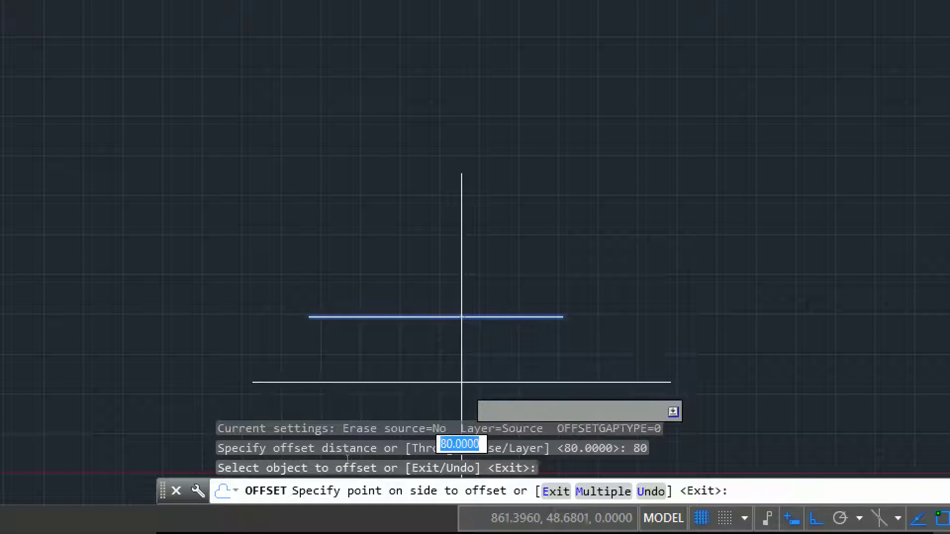
{"action": "left_click", "coordinate": [454, 113]}
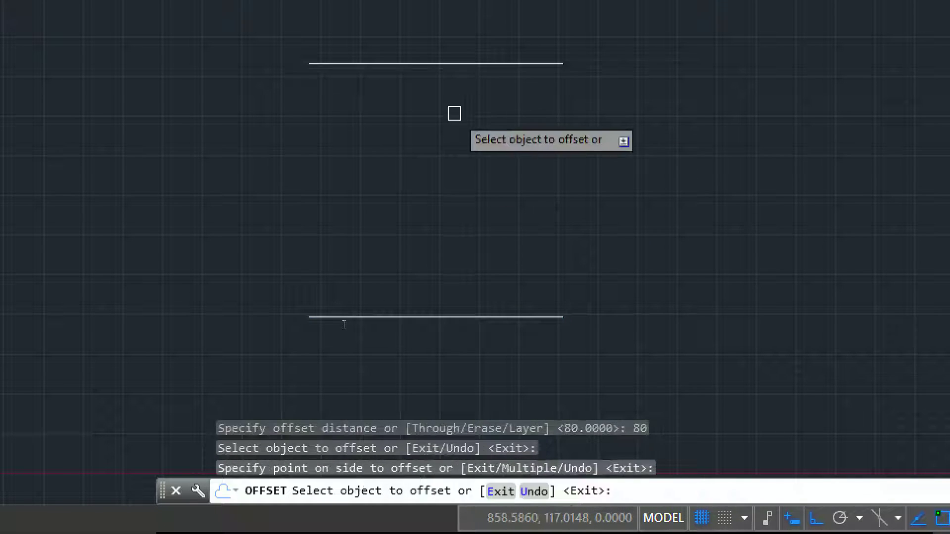
{"action": "middle_click_drag", "start_coordinate": [449, 115], "coordinate": [443, 166]}
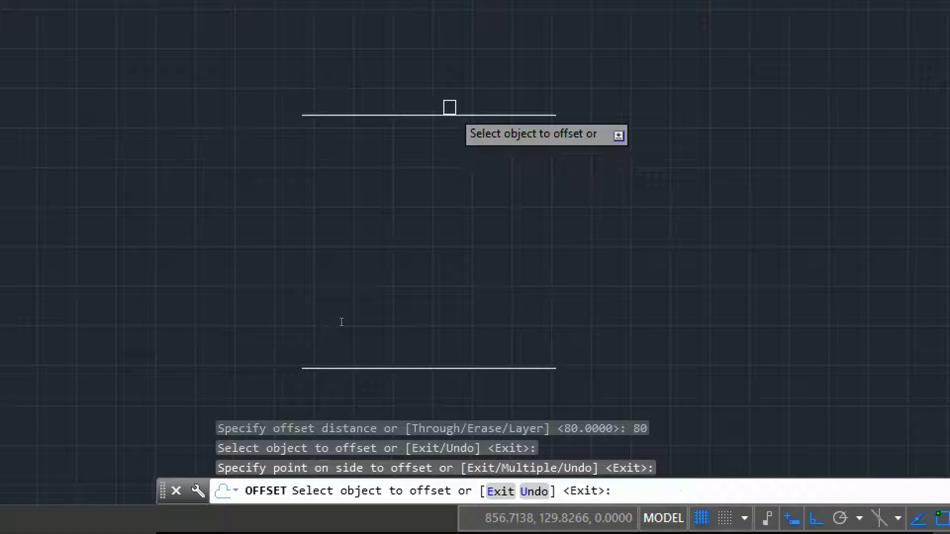
{"action": "key", "text": "Return"}
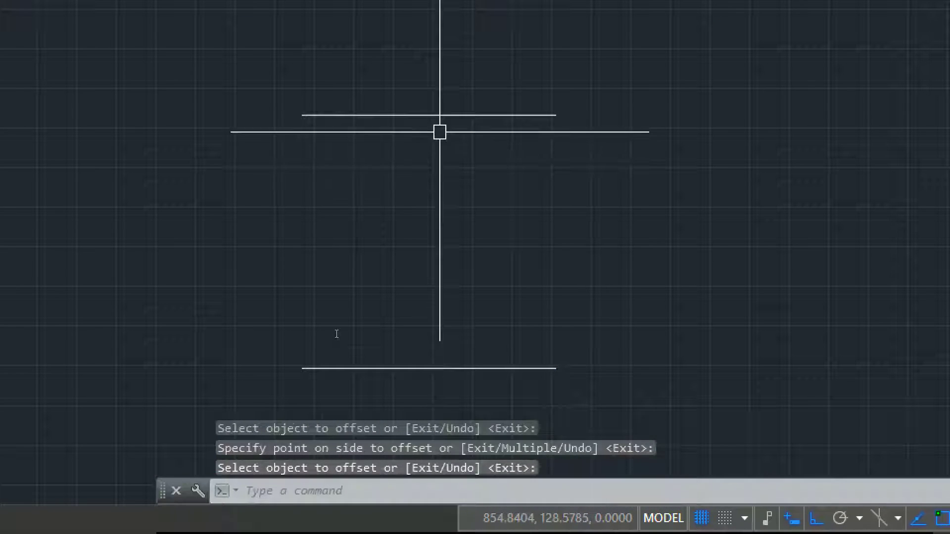
{"action": "left_click", "coordinate": [429, 115]}
{"action": "key", "text": "Escape"}
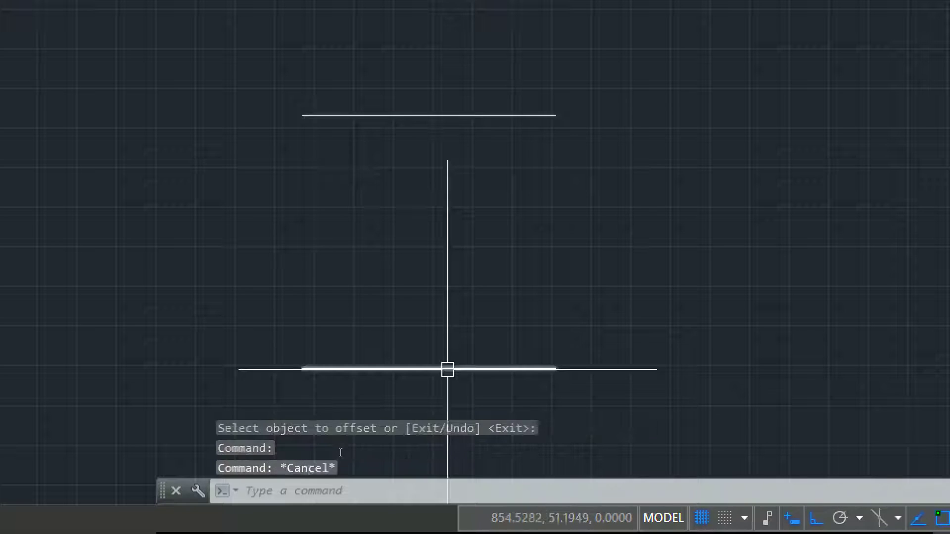
{"action": "key", "text": "Escape"}
{"action": "key", "text": "Escape"}
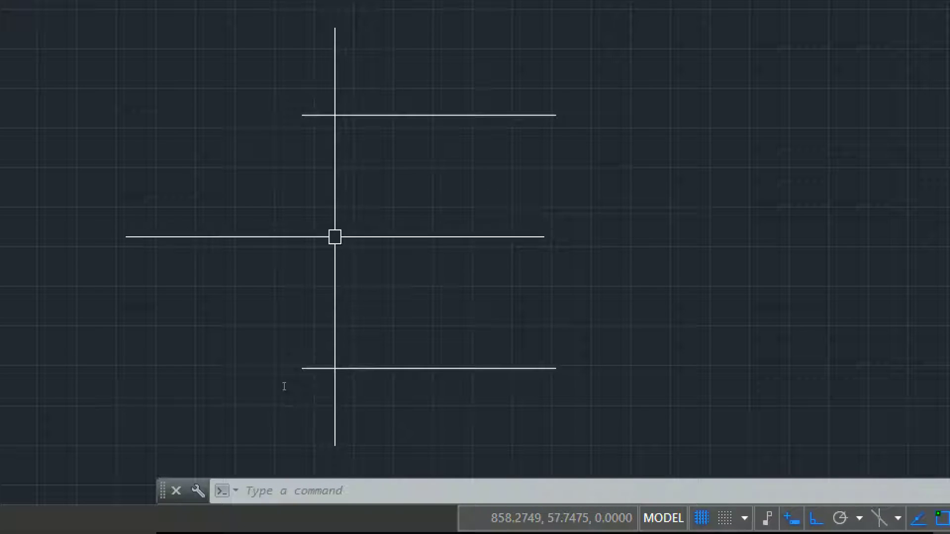
- Fillet the left ends of the top and bottom lines with radius 40
{"action": "type", "text": "F"}
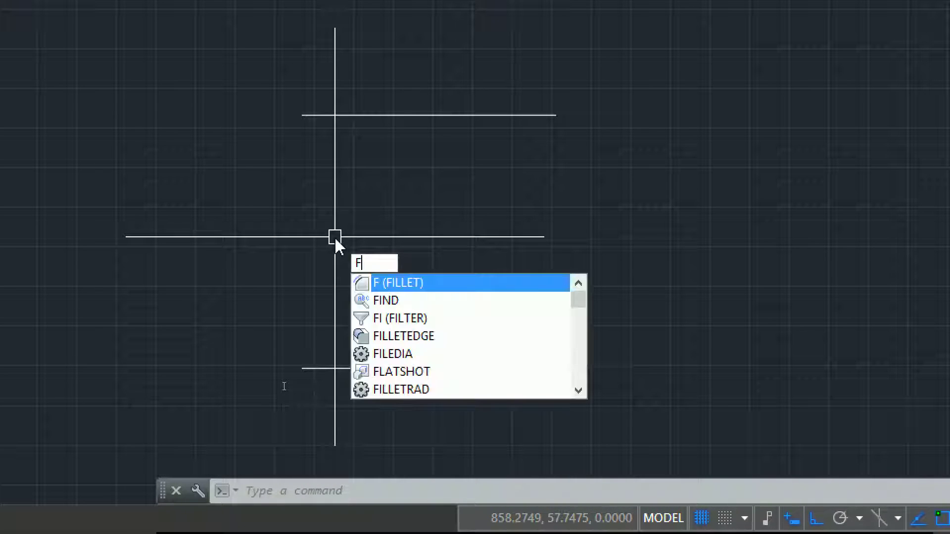
{"action": "left_click", "coordinate": [412, 284]}
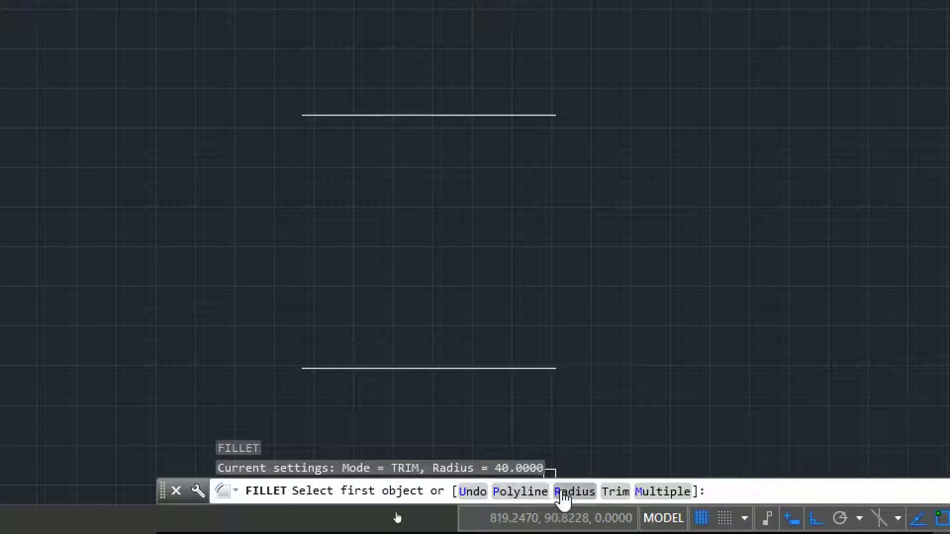
{"action": "type", "text": "r"}
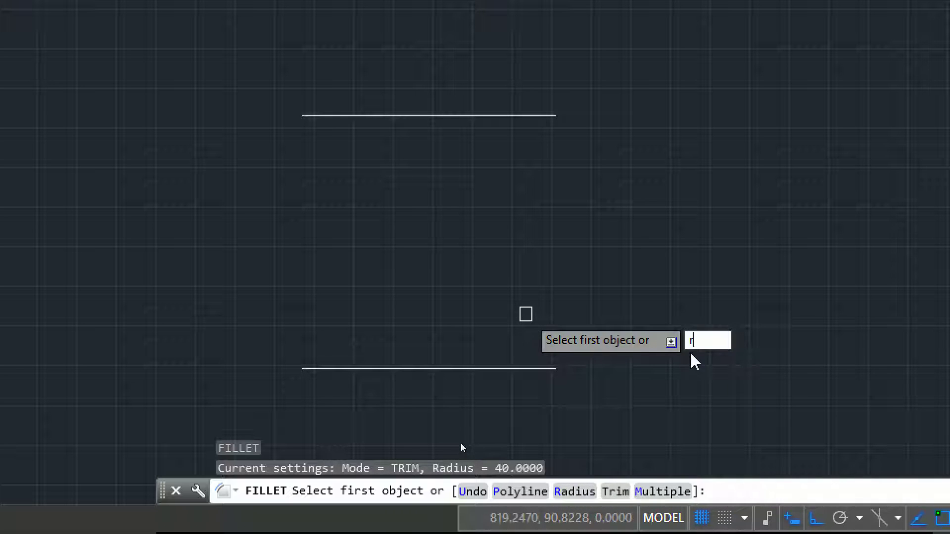
{"action": "key", "text": "Return"}
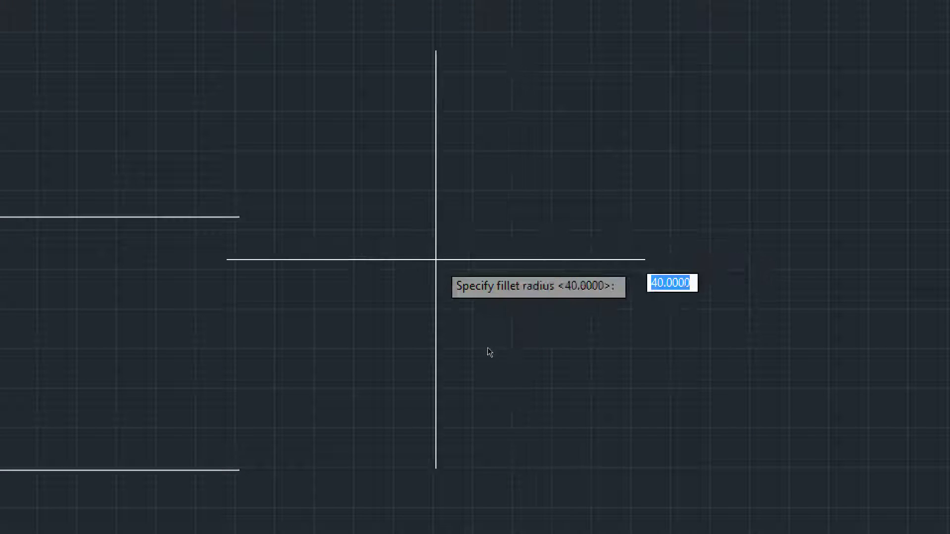
{"action": "type", "text": "40"}
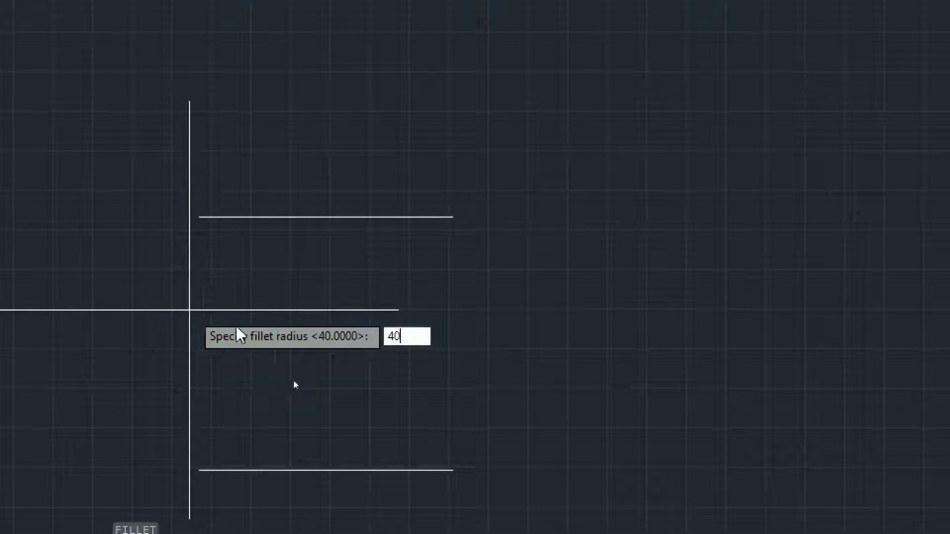
{"action": "key", "text": "Return"}
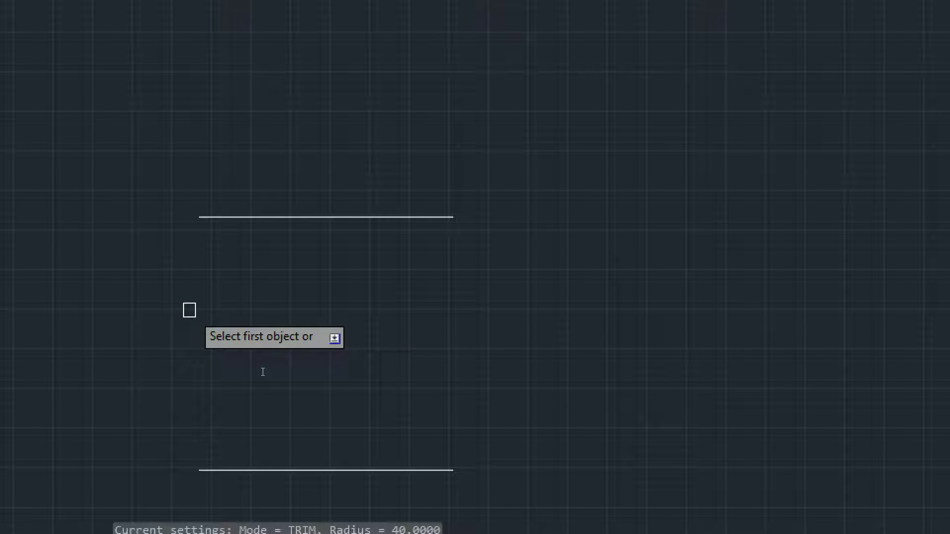
{"action": "left_click", "coordinate": [218, 217]}
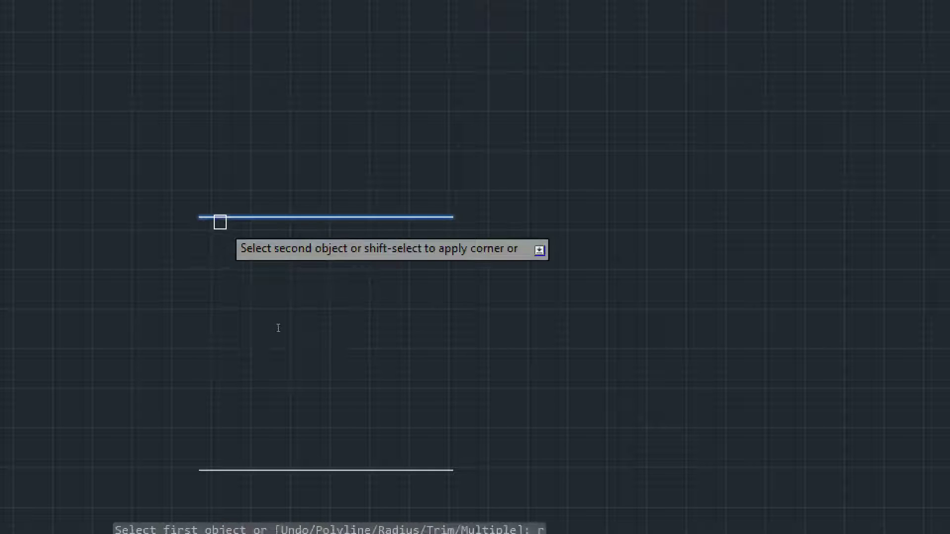
{"action": "left_click", "coordinate": [235, 461]}
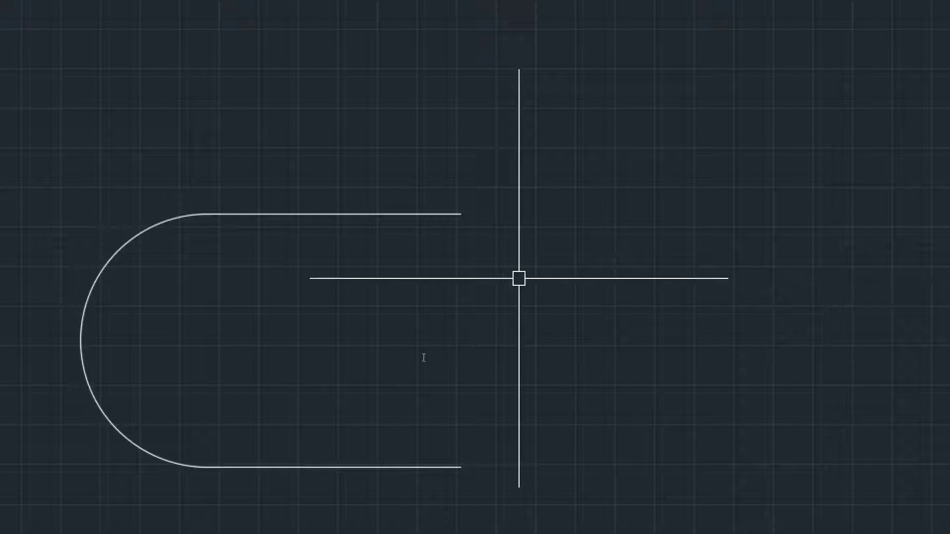
- Fillet the right ends with the same radius 40 and centre the slot in view
{"action": "key", "text": "Return"}
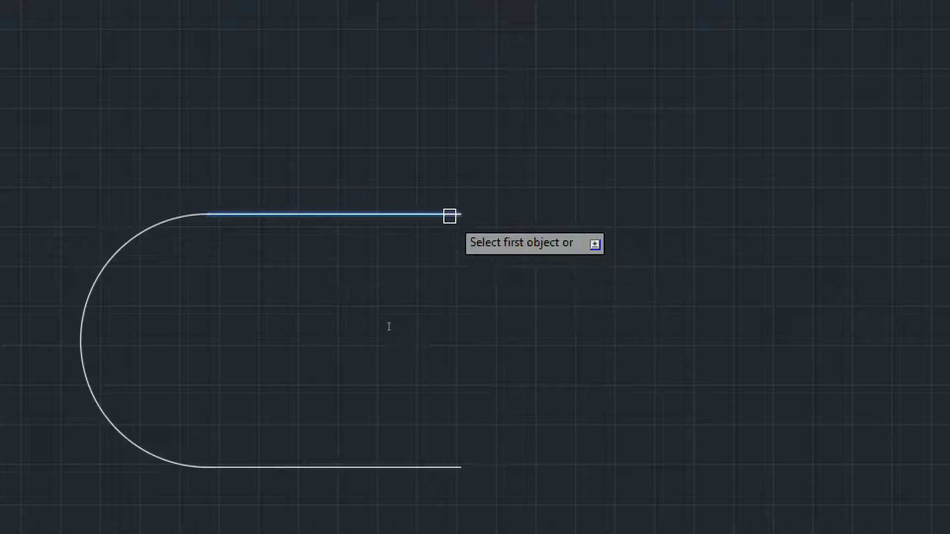
{"action": "left_click", "coordinate": [449, 214]}
{"action": "left_click", "coordinate": [446, 463]}
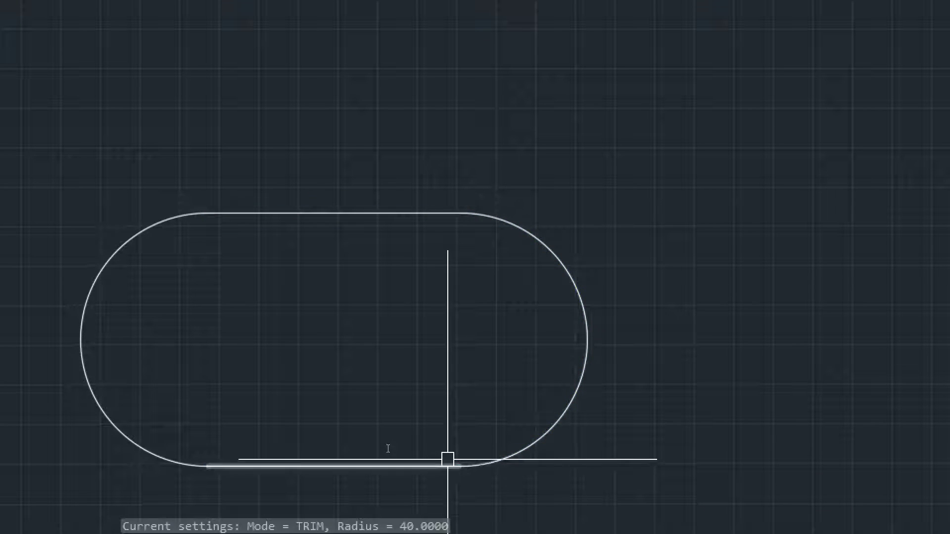
{"action": "key", "text": "Return"}
{"action": "key", "text": "Escape"}
{"action": "scroll", "coordinate": [382, 406], "scroll_direction": "down", "scroll_amount": 2}
{"action": "scroll", "coordinate": [344, 403], "scroll_direction": "down", "scroll_amount": 3}
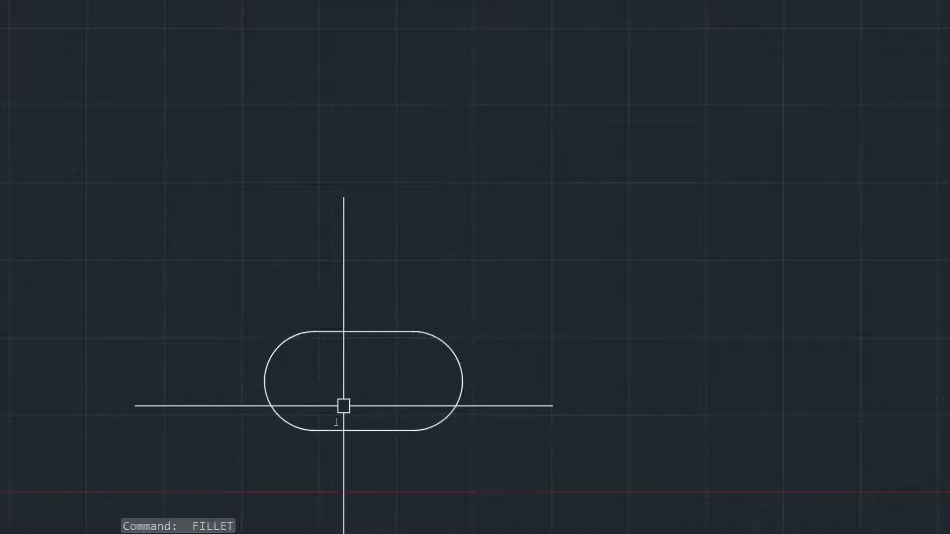
{"action": "scroll", "coordinate": [348, 403], "scroll_direction": "up", "scroll_amount": 5}
{"action": "scroll", "coordinate": [352, 398], "scroll_direction": "down", "scroll_amount": 1}
{"action": "scroll", "coordinate": [354, 396], "scroll_direction": "down", "scroll_amount": 3}
{"action": "mouse_move", "coordinate": [354, 396]}
{"action": "middle_mouse_down"}
{"action": "mouse_move", "coordinate": [382, 265]}
{"action": "mouse_move", "coordinate": [394, 250]}
{"action": "middle_mouse_up"}
- Add the 80 height dimension between the right arc's top and bottom ends
{"action": "type", "text": "dli"}
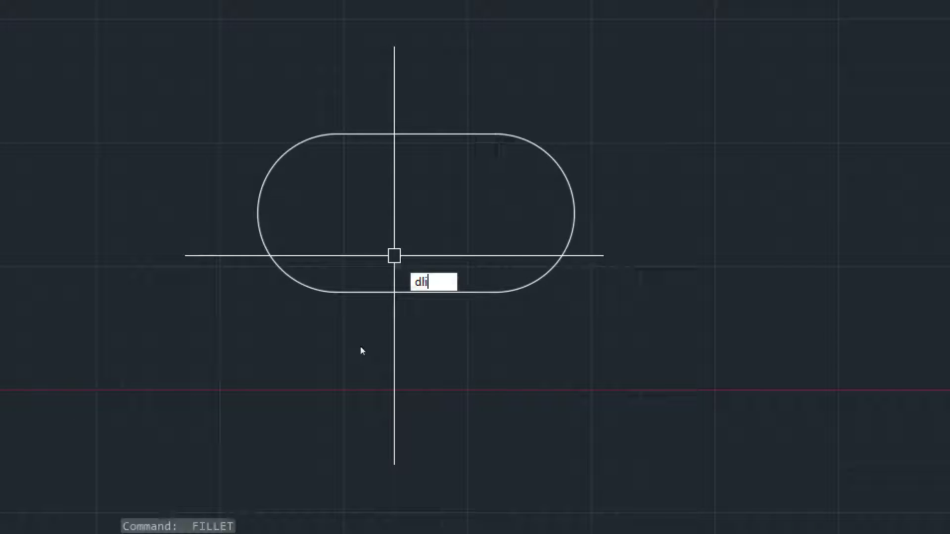
{"action": "key", "text": "Return"}
{"action": "left_click", "coordinate": [336, 292]}
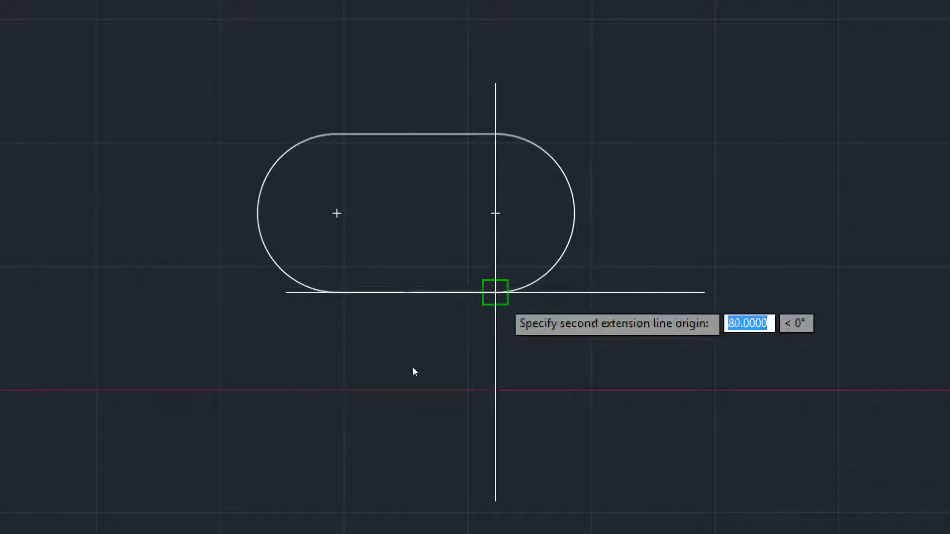
{"action": "key", "text": "alt+Tab"}
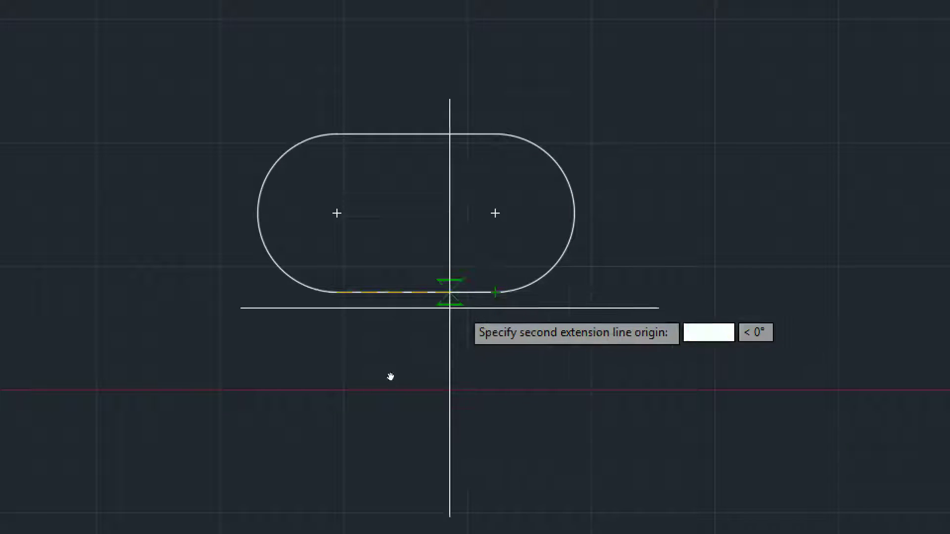
{"action": "key", "text": "Escape"}
{"action": "type", "text": "dli"}
{"action": "key", "text": "Return"}
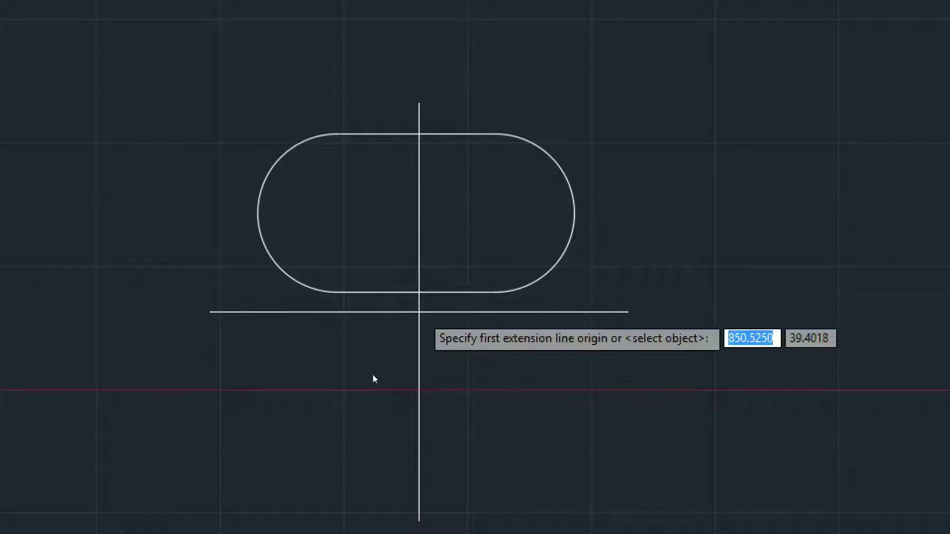
{"action": "left_click", "coordinate": [495, 133]}
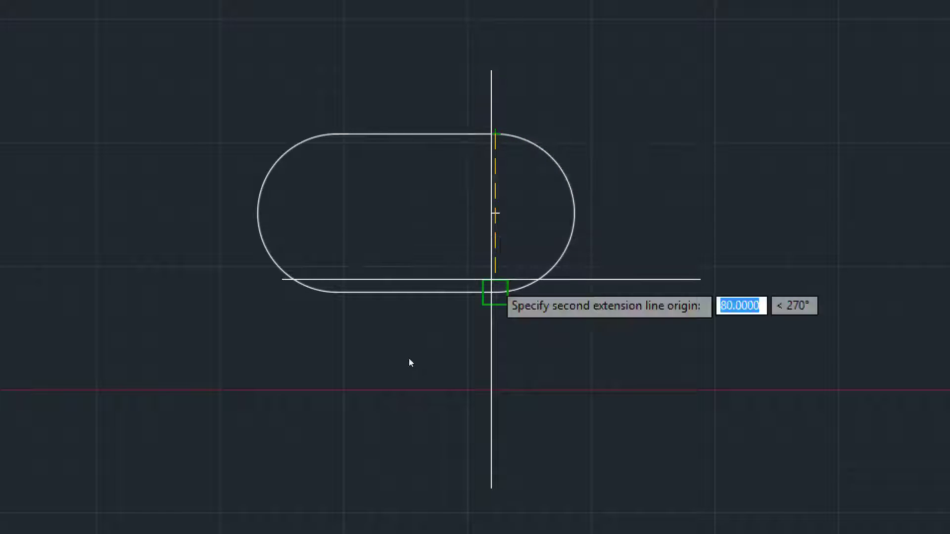
{"action": "left_click", "coordinate": [495, 292]}
{"action": "left_click", "coordinate": [470, 372]}
- Add the 160 length dimension between the arc midpoints below the slot
{"action": "key", "text": "Return"}
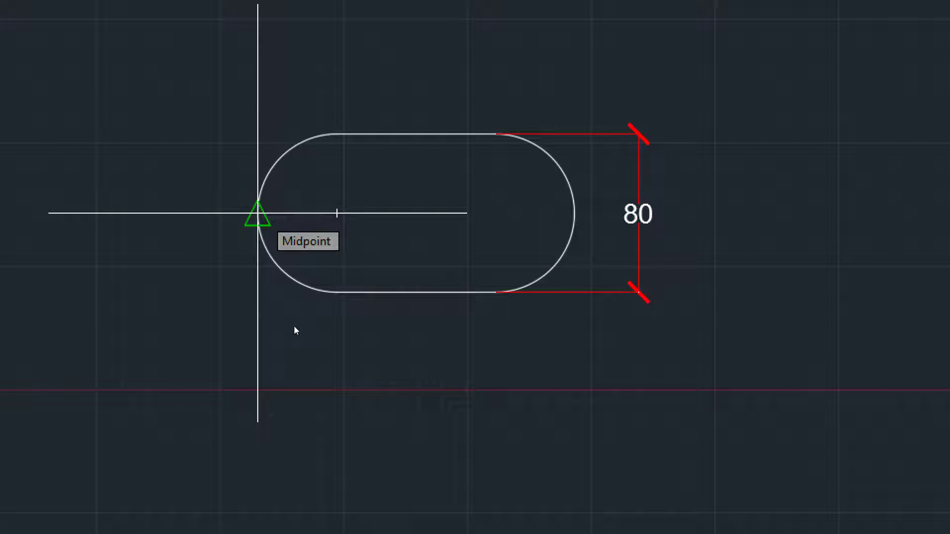
{"action": "left_click", "coordinate": [257, 212]}
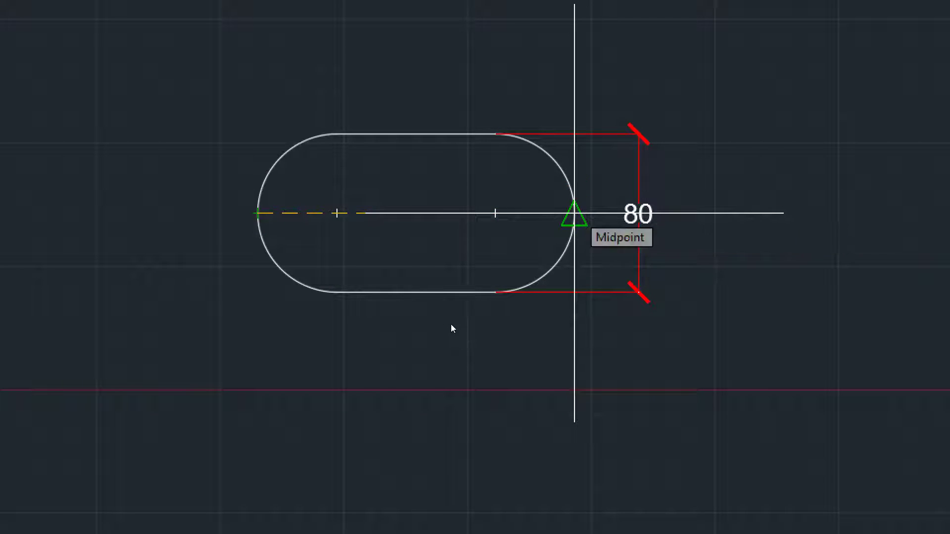
{"action": "left_click", "coordinate": [574, 213]}
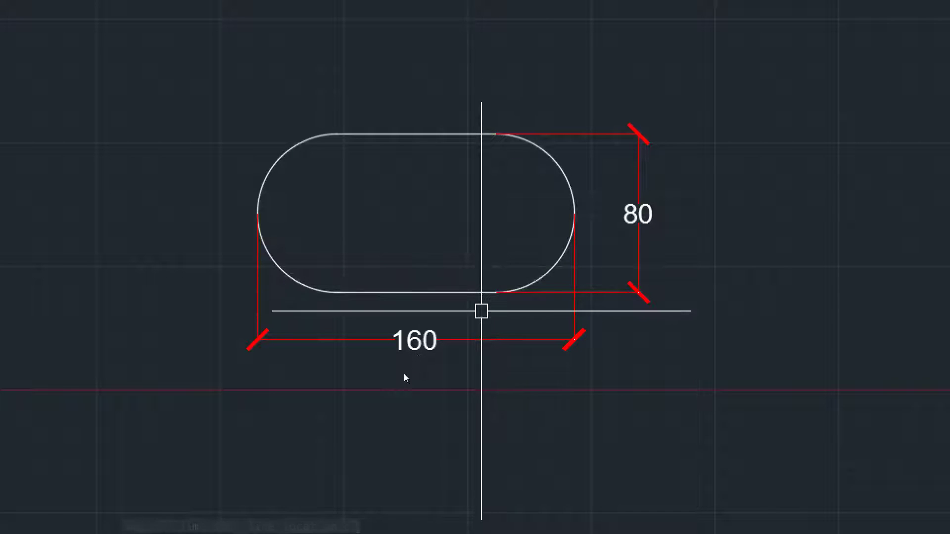
{"action": "left_click", "coordinate": [405, 378]}
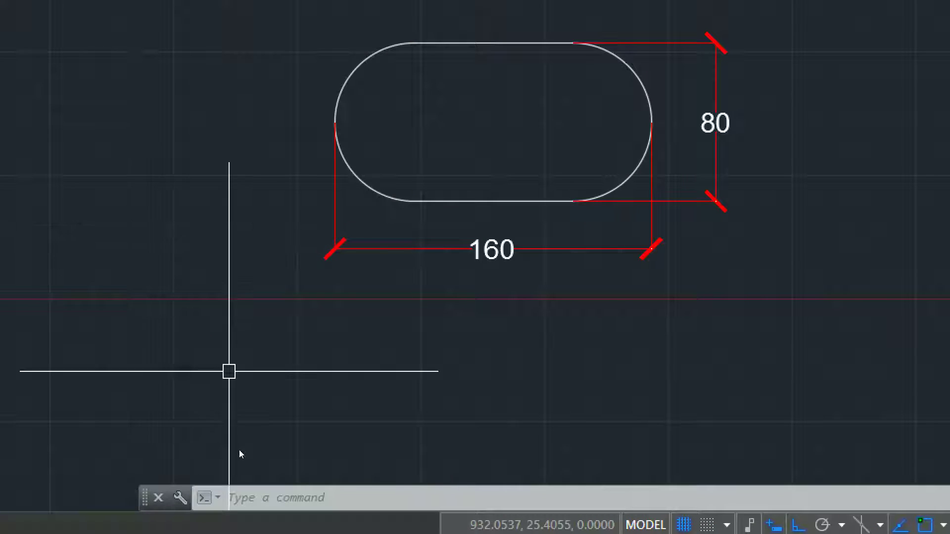
- Select all objects and erase them
{"action": "key", "text": "ctrl+a"}
{"action": "type", "text": "E"}
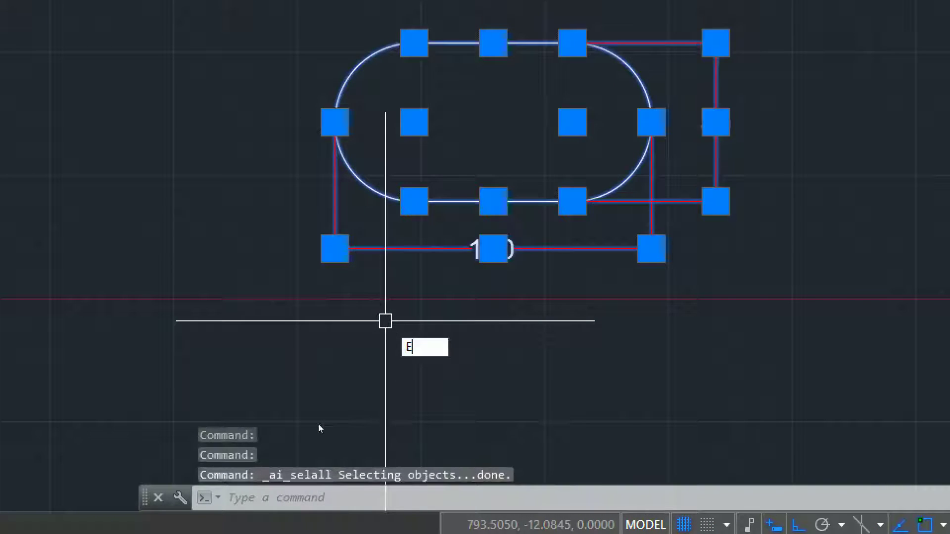
{"action": "key", "text": "Return"}
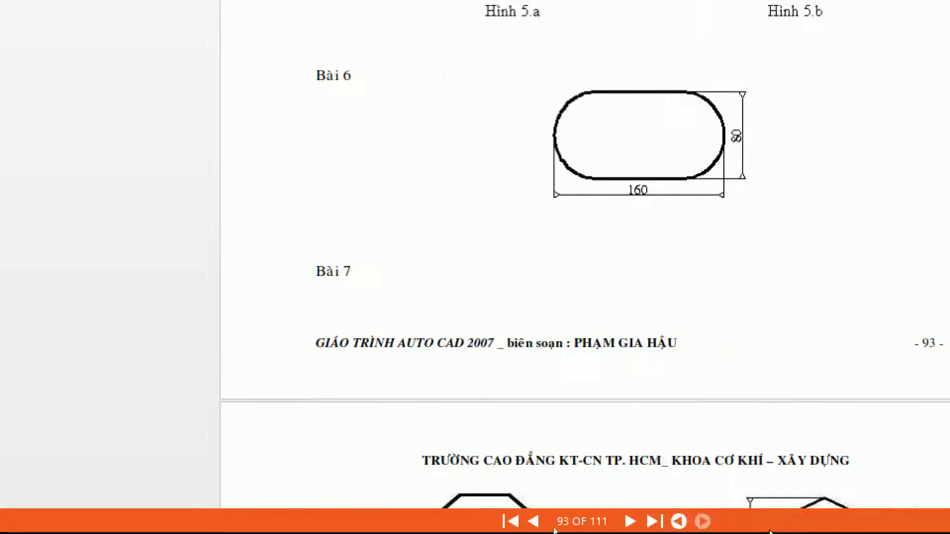
- Scroll the PDF past Bài 6 down to Bài 7's octagon on page 94
{"action": "scroll", "coordinate": [564, 335], "scroll_direction": "down", "scroll_amount": 3}
{"action": "scroll", "coordinate": [564, 335], "scroll_direction": "down", "scroll_amount": 4}
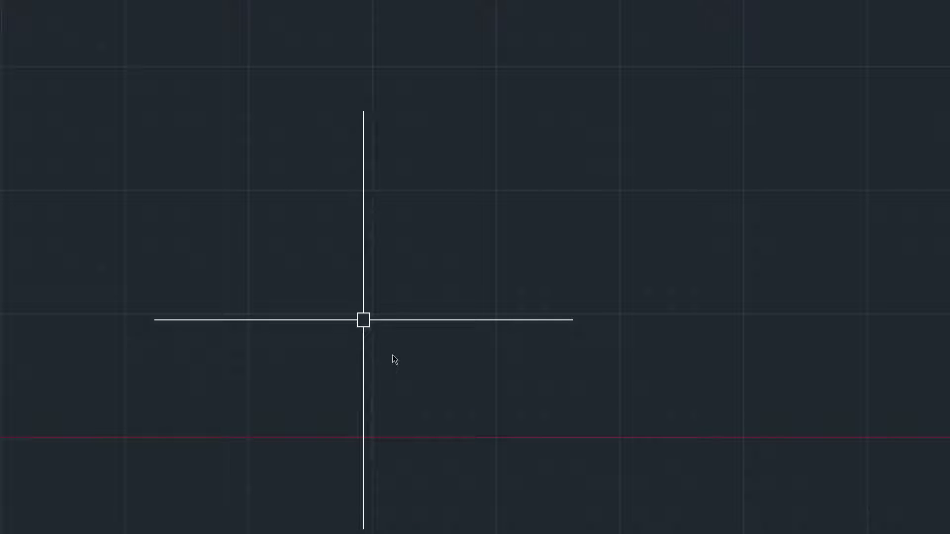
- Draw a 100×100 square with RECTANG's Dimensions option, restarting the command once
{"action": "key", "text": "Return"}
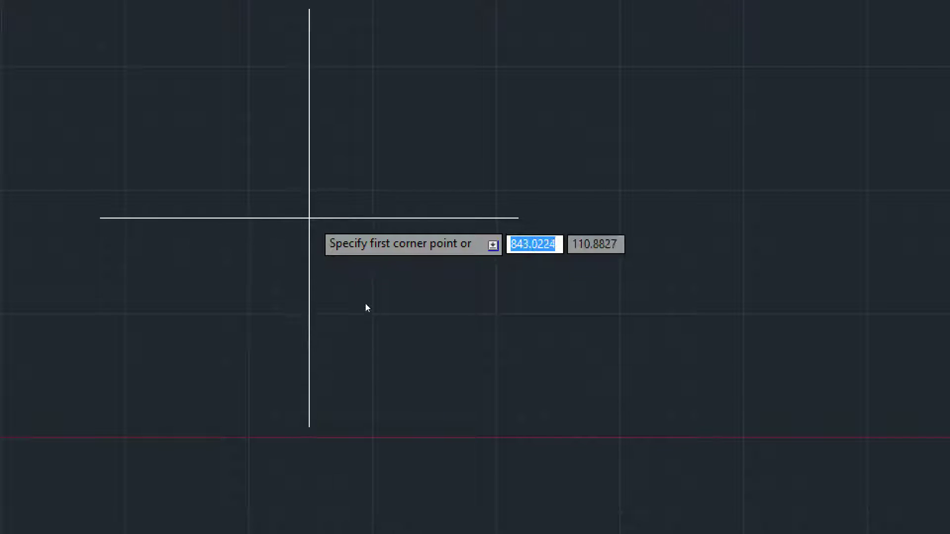
{"action": "left_click", "coordinate": [308, 197]}
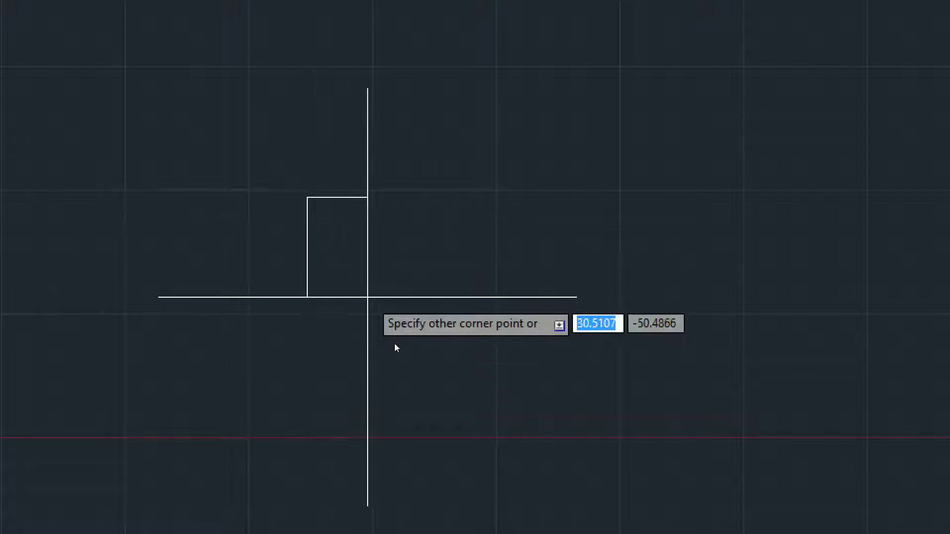
{"action": "key", "text": "Escape"}
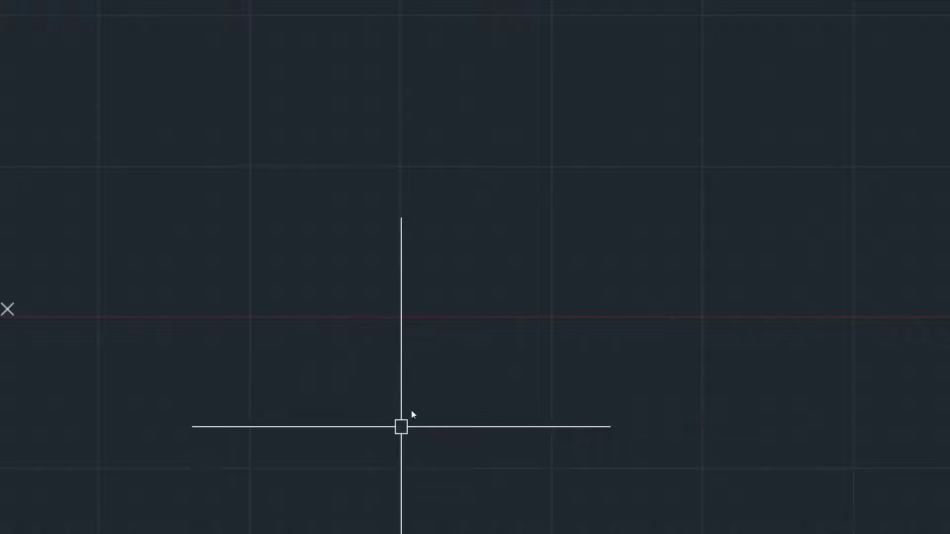
{"action": "type", "text": "re"}
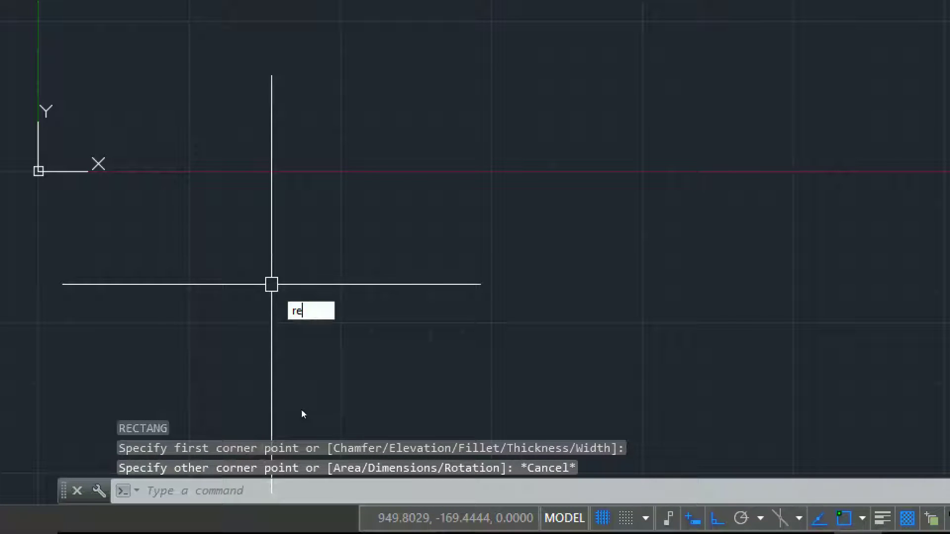
{"action": "type", "text": "c"}
{"action": "key", "text": "Return"}
{"action": "left_click", "coordinate": [335, 188]}
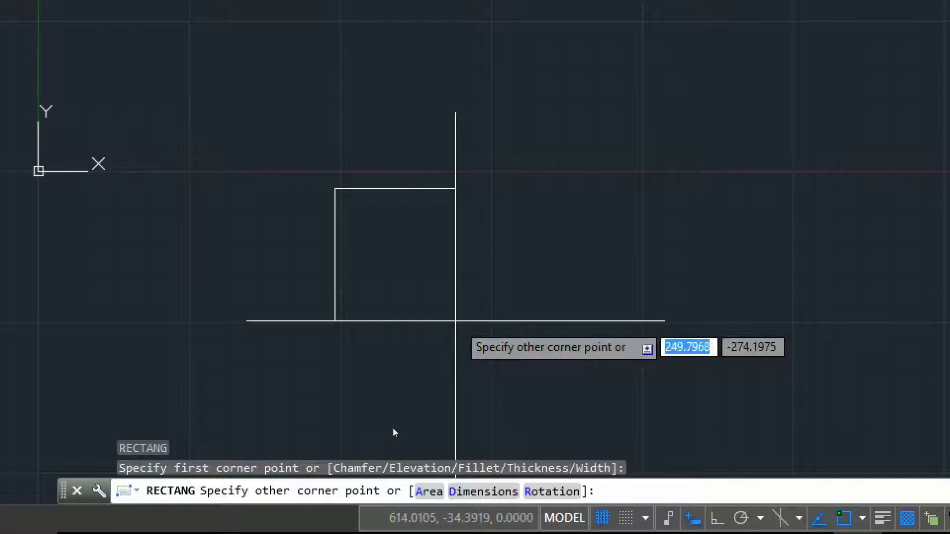
{"action": "type", "text": "d"}
{"action": "key", "text": "Return"}
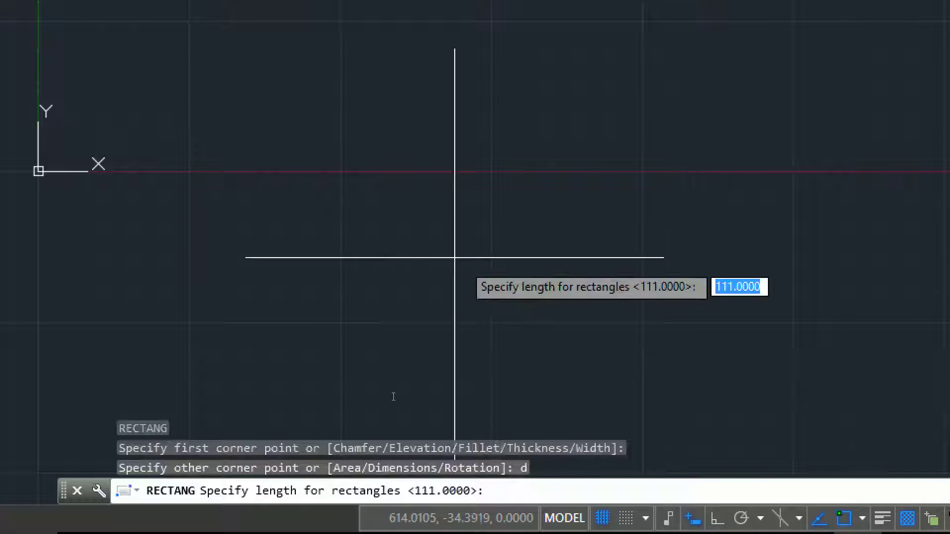
{"action": "type", "text": "100"}
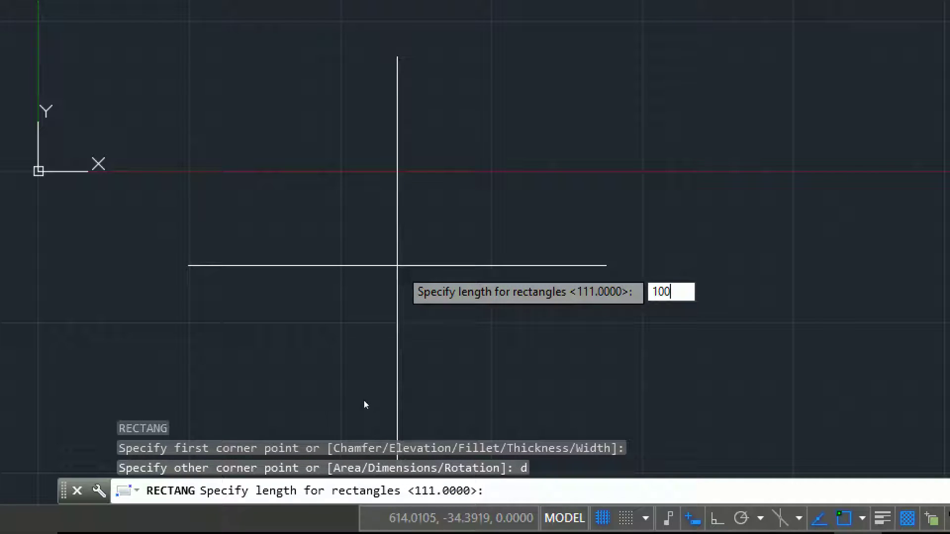
{"action": "key", "text": "Return"}
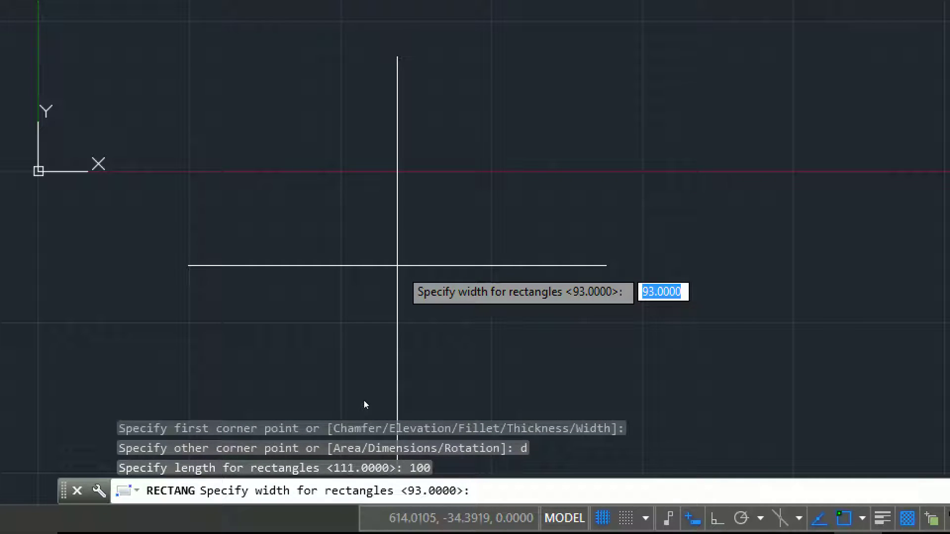
{"action": "type", "text": "100"}
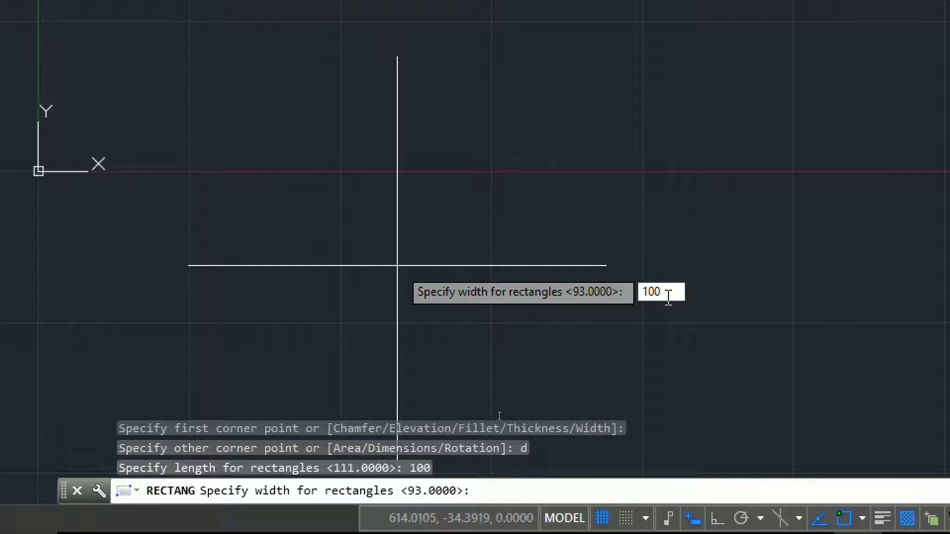
{"action": "key", "text": "Return"}
{"action": "left_click", "coordinate": [377, 252]}
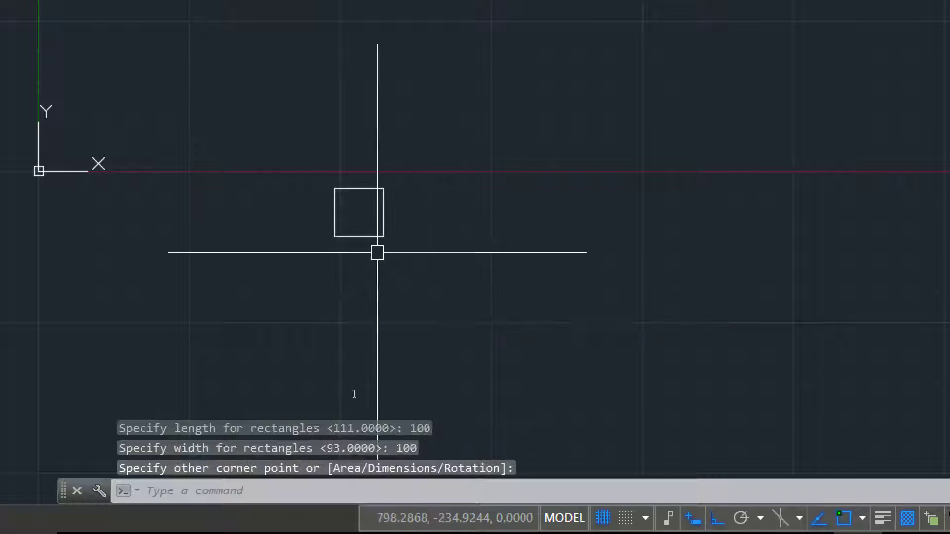
- Zoom and pan the view to centre on the new square
{"action": "scroll", "coordinate": [377, 252], "scroll_direction": "up", "scroll_amount": 4}
{"action": "mouse_move", "coordinate": [369, 250]}
{"action": "middle_mouse_down"}
{"action": "mouse_move", "coordinate": [400, 337]}
{"action": "mouse_move", "coordinate": [439, 340]}
{"action": "middle_mouse_up"}
{"action": "scroll", "coordinate": [437, 320], "scroll_direction": "up", "scroll_amount": 2}
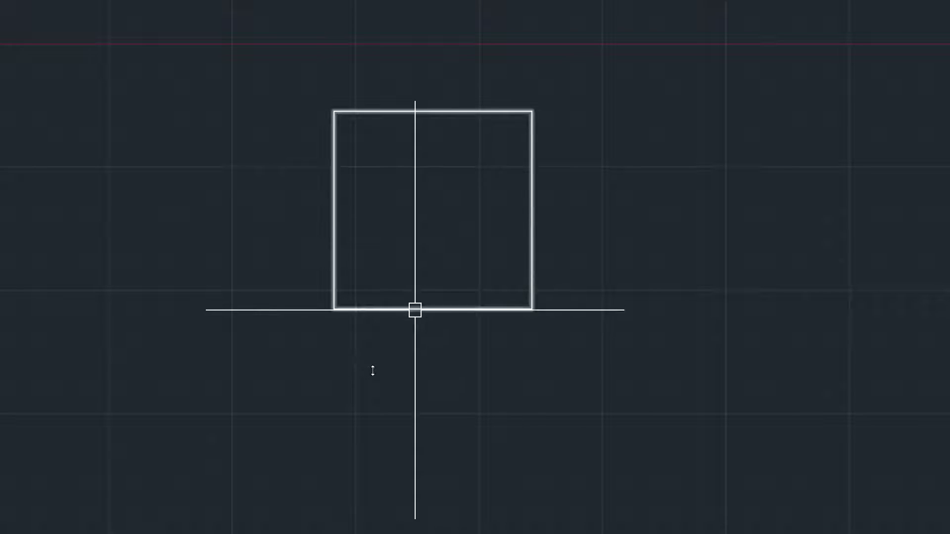
{"action": "left_click", "coordinate": [413, 309]}
{"action": "key", "text": "Escape"}
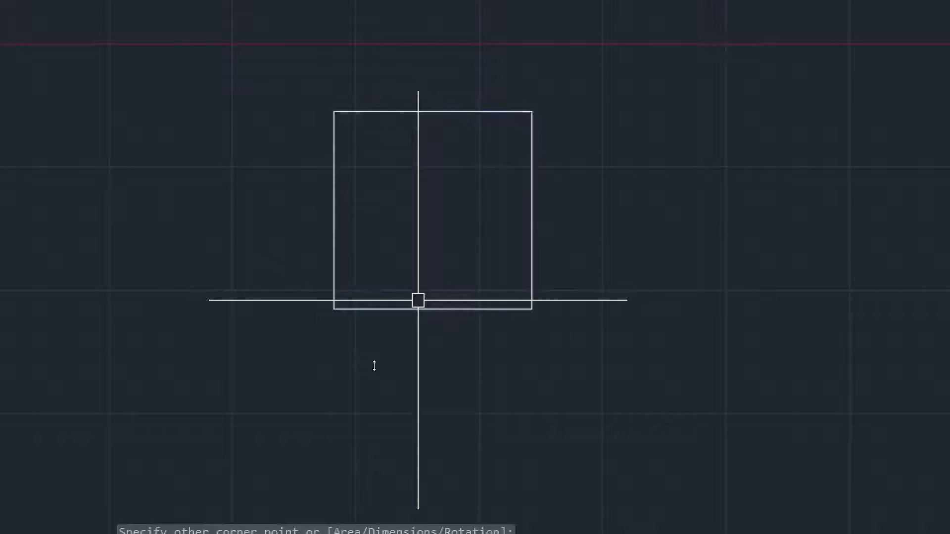
{"action": "scroll", "coordinate": [399, 439], "scroll_direction": "up", "scroll_amount": 2}
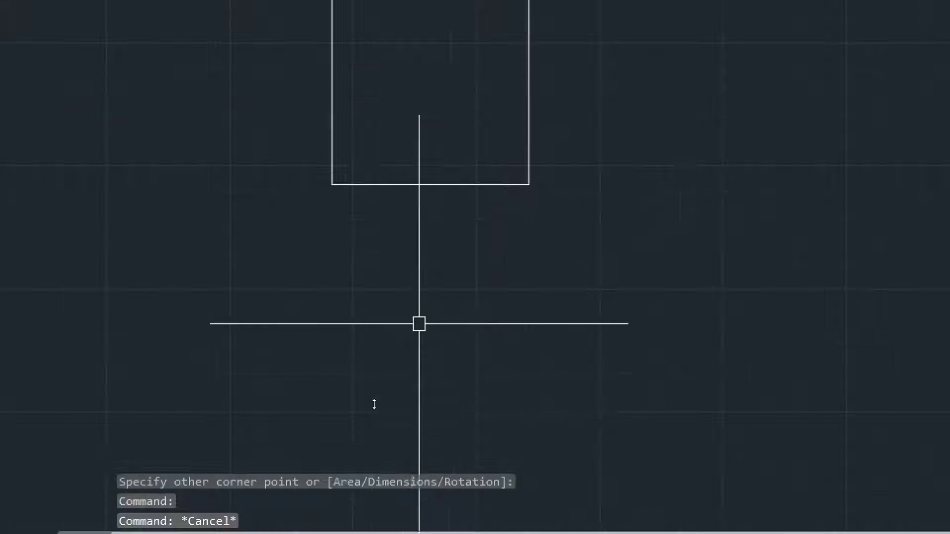
{"action": "middle_click_drag", "start_coordinate": [410, 391], "coordinate": [376, 531]}
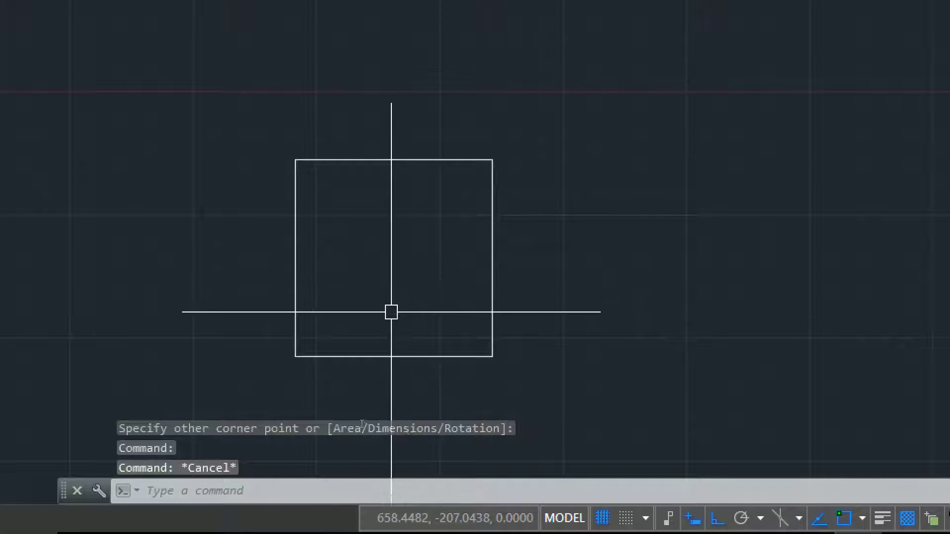
- Start CHAMFER and set both chamfer distances to 30
{"action": "type", "text": "cha"}
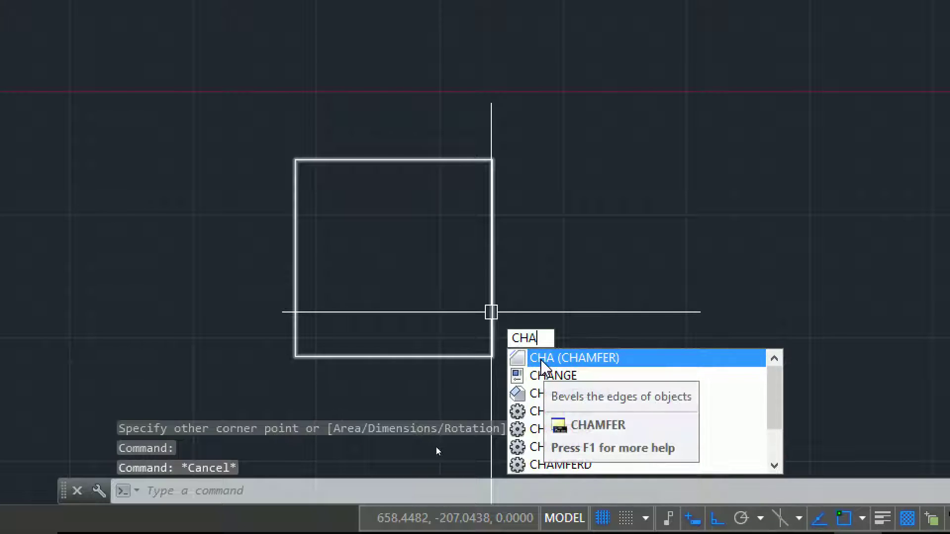
{"action": "left_click", "coordinate": [573, 362]}
{"action": "type", "text": "d"}
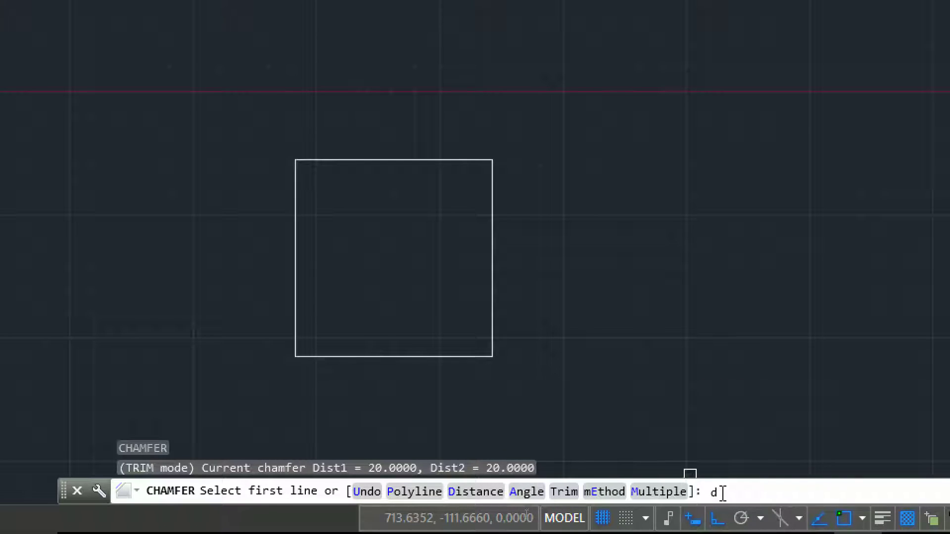
{"action": "key", "text": "Return"}
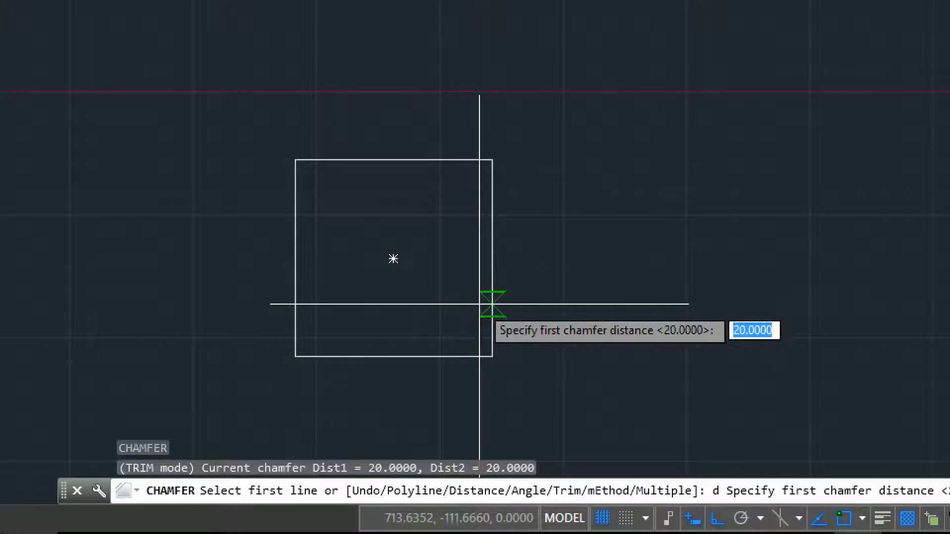
{"action": "type", "text": "30"}
{"action": "key", "text": "Return"}
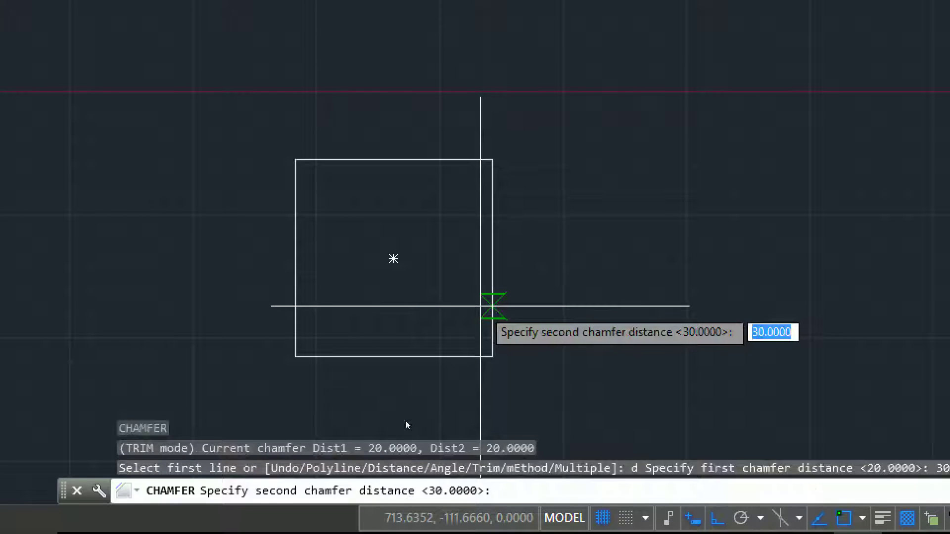
{"action": "type", "text": "30"}
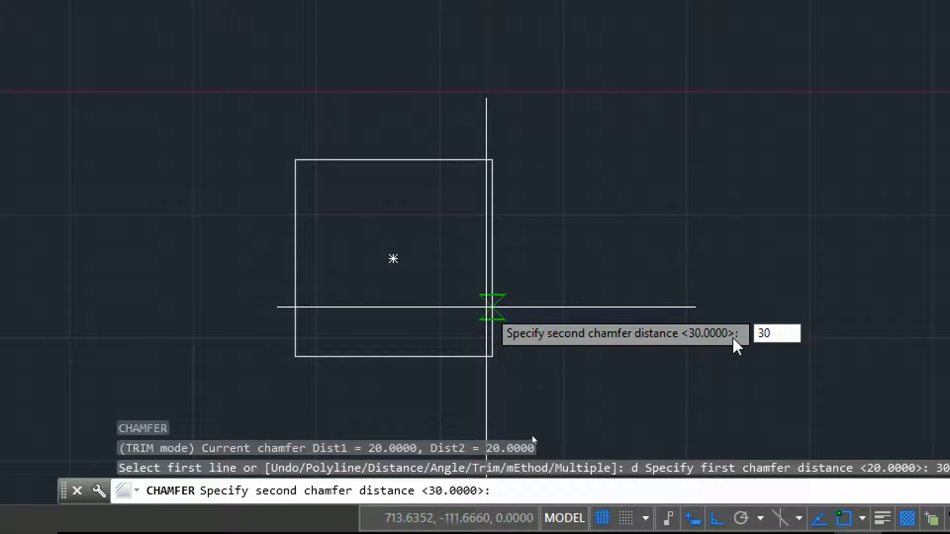
{"action": "key", "text": "Return"}
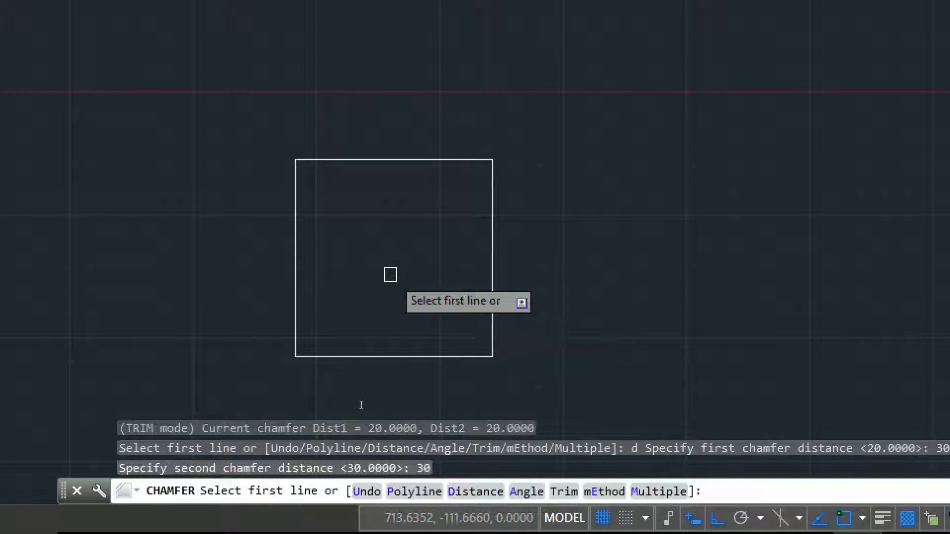
- Chamfer all four corners of the square 30 by 30, forming the octagon
{"action": "left_click", "coordinate": [298, 317]}
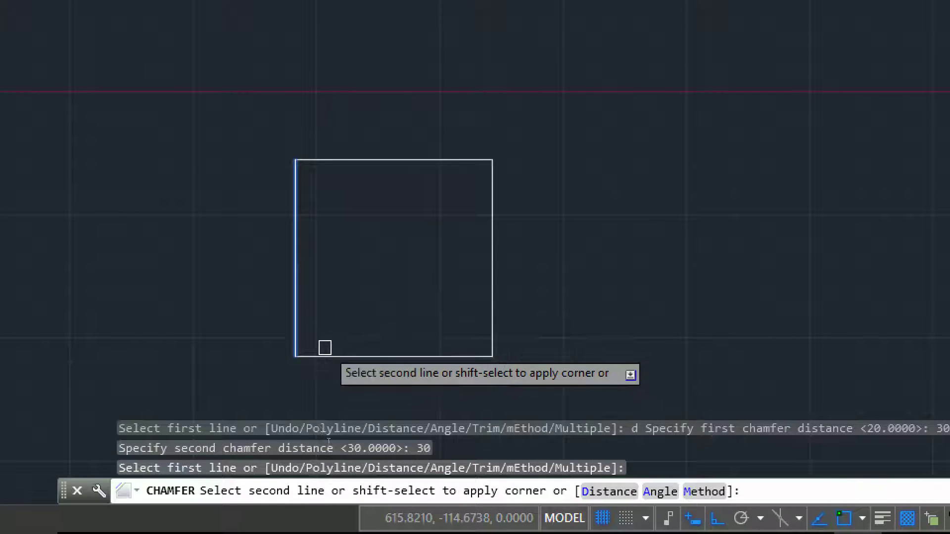
{"action": "left_click", "coordinate": [342, 355]}
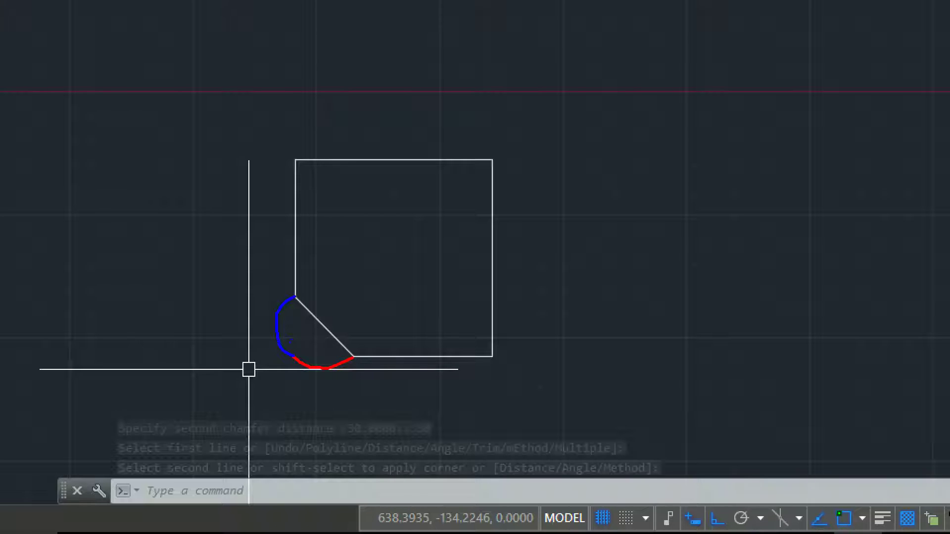
{"action": "left_click", "coordinate": [248, 369]}
{"action": "key", "text": "Return"}
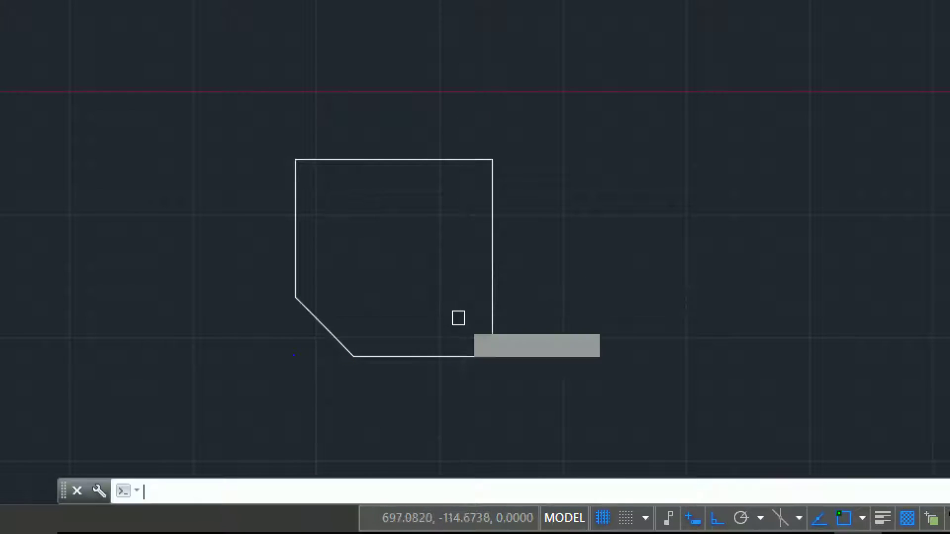
{"action": "left_click", "coordinate": [449, 355]}
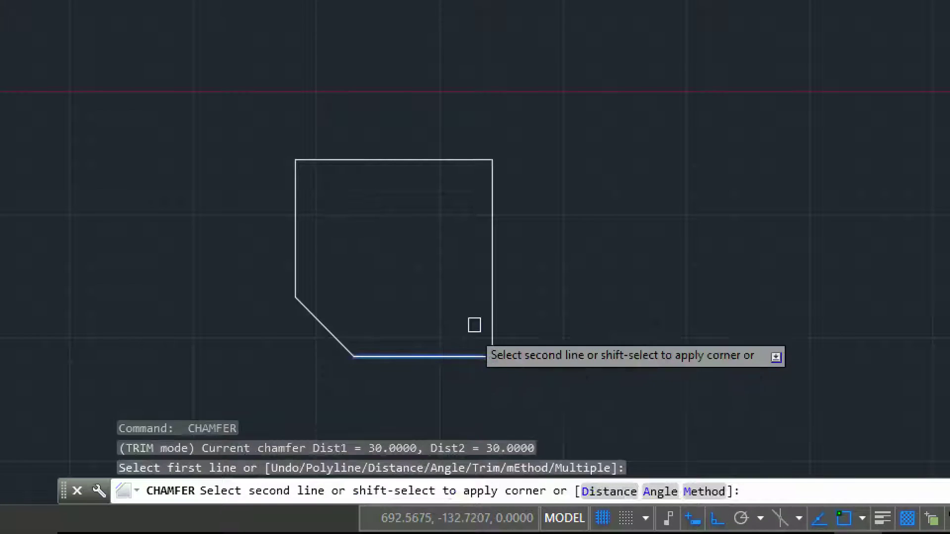
{"action": "left_click", "coordinate": [493, 304]}
{"action": "key", "text": "Return"}
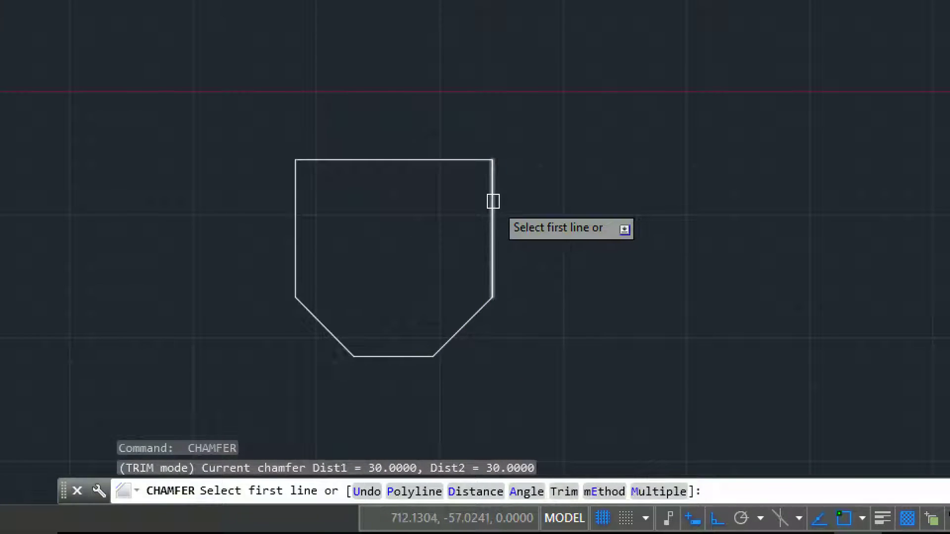
{"action": "left_click", "coordinate": [492, 201]}
{"action": "left_click", "coordinate": [445, 159]}
{"action": "key", "text": "Return"}
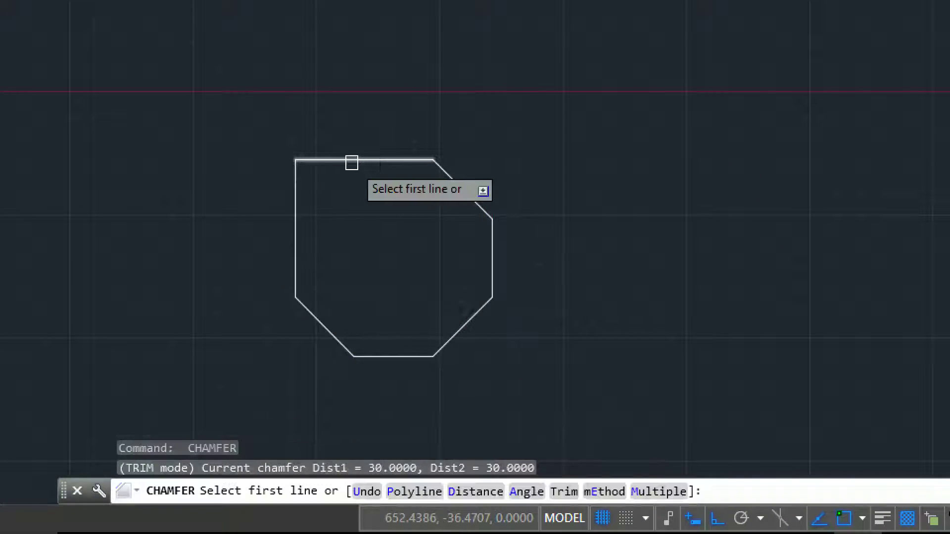
{"action": "left_click", "coordinate": [337, 163]}
{"action": "left_click", "coordinate": [296, 216]}
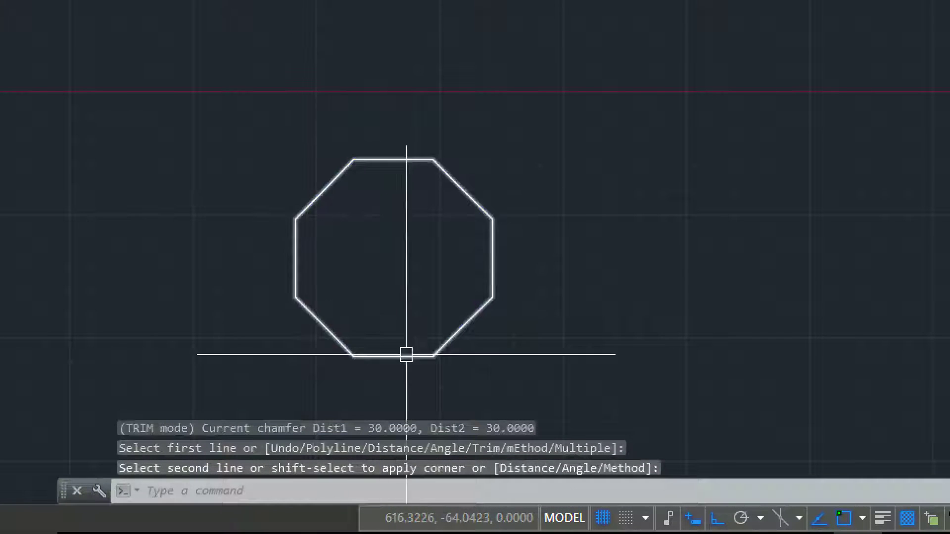
- Add a 40 linear dimension across the octagon's bottom edge
{"action": "middle_click_drag", "start_coordinate": [399, 390], "coordinate": [397, 362]}
{"action": "type", "text": "dl"}
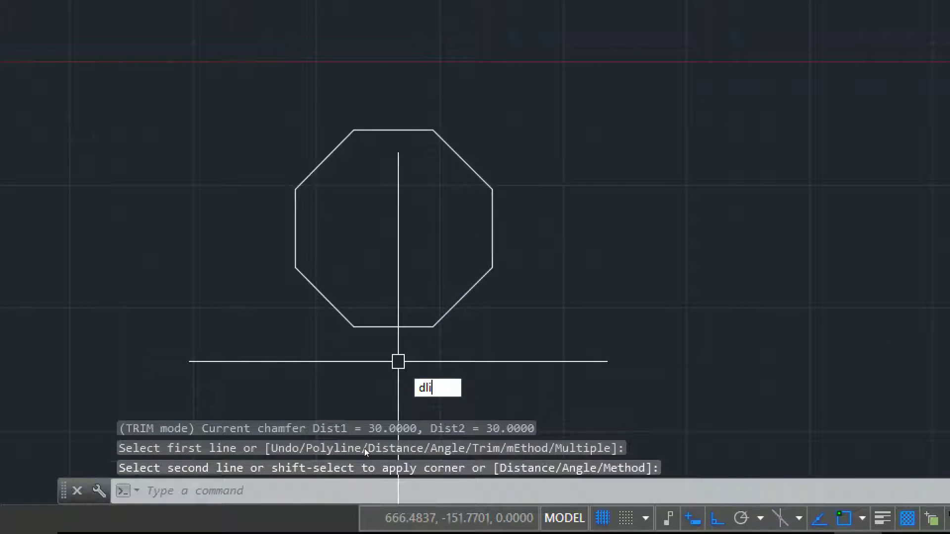
{"action": "type", "text": "i"}
{"action": "key", "text": "Return"}
{"action": "left_click", "coordinate": [354, 327]}
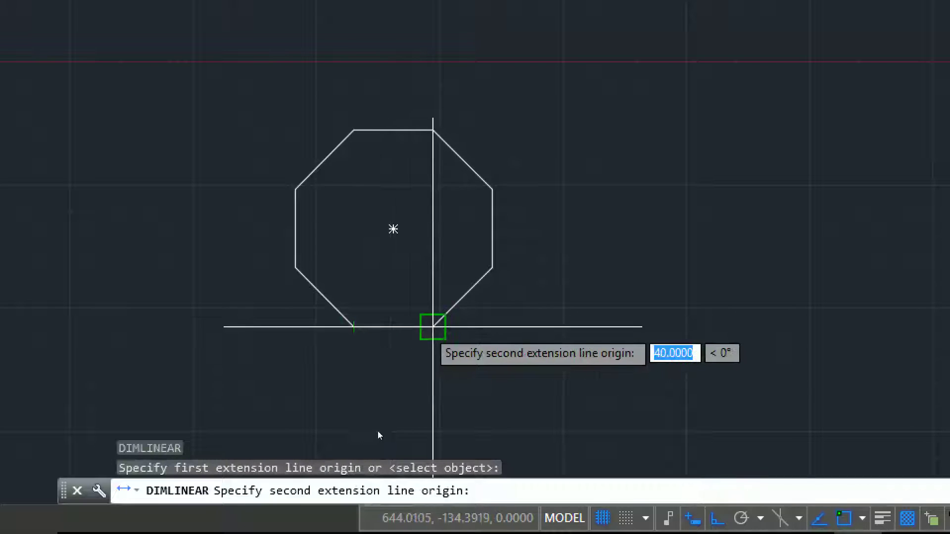
{"action": "left_click", "coordinate": [433, 327]}
{"action": "left_click", "coordinate": [422, 379]}
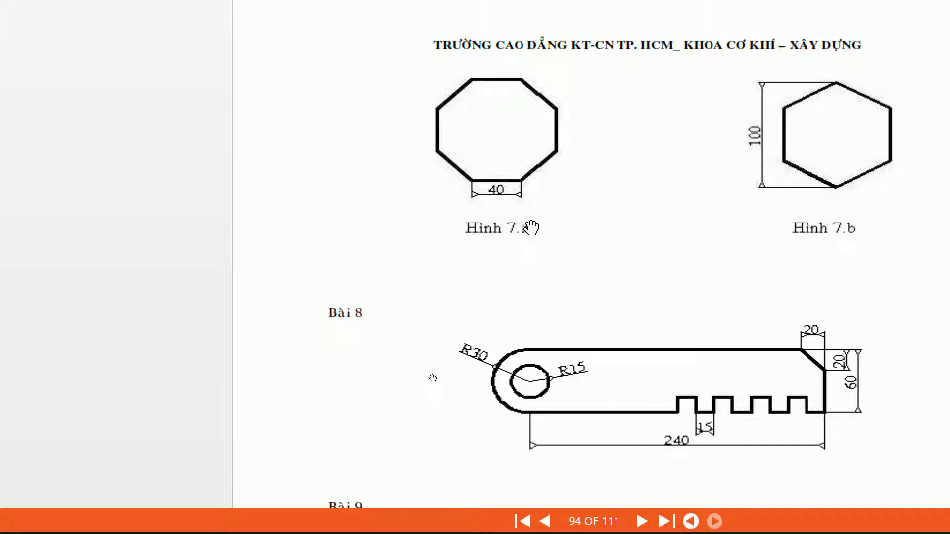
{"action": "scroll", "coordinate": [545, 267], "scroll_direction": "up", "scroll_amount": 2}
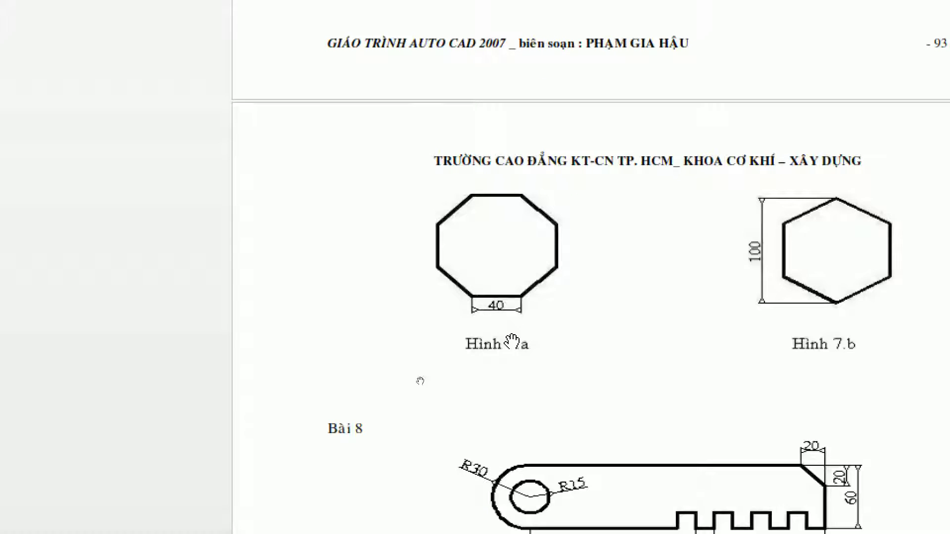
- Scroll the PDF to page 93 showing figures 7.a and 7.b
{"action": "scroll", "coordinate": [700, 315], "scroll_direction": "right", "scroll_amount": 5}
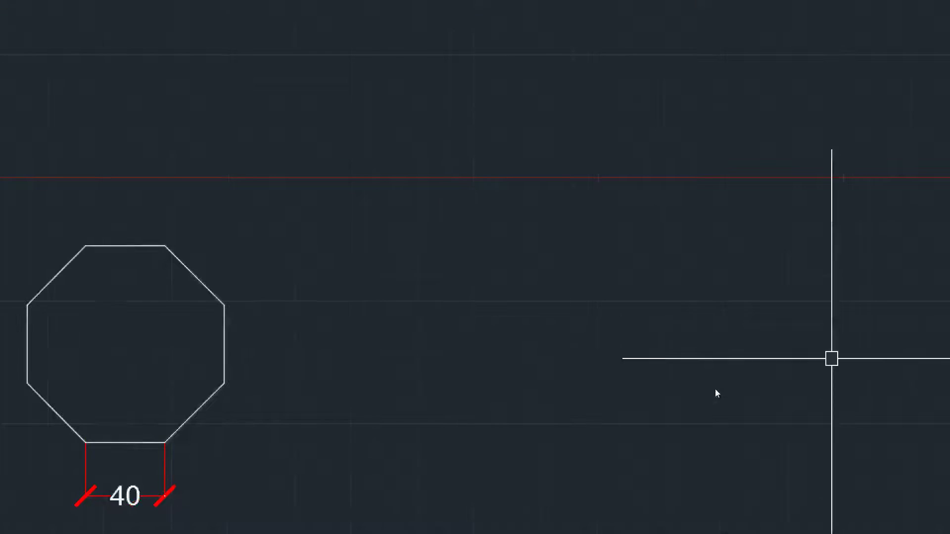
- Draw a second 100×100 square to the right of the octagon
{"action": "type", "text": "rec"}
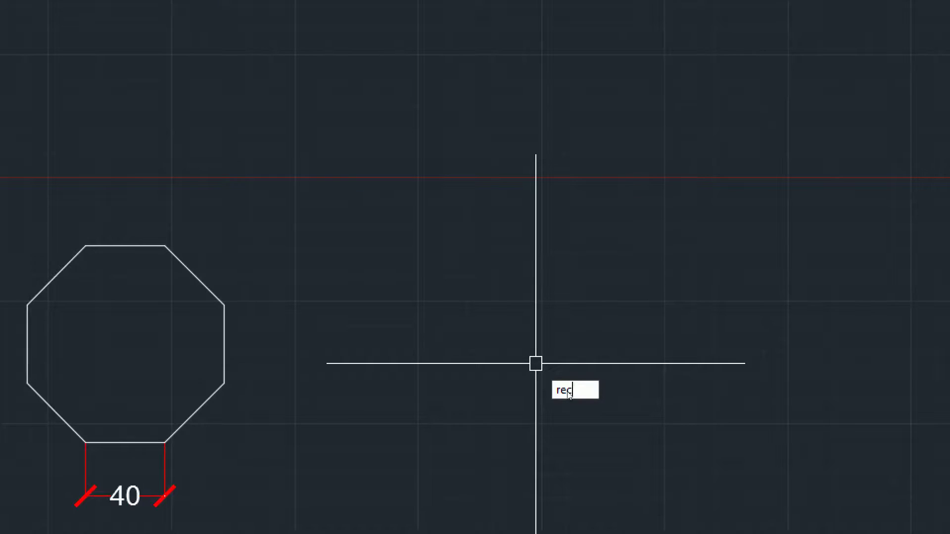
{"action": "key", "text": "Return"}
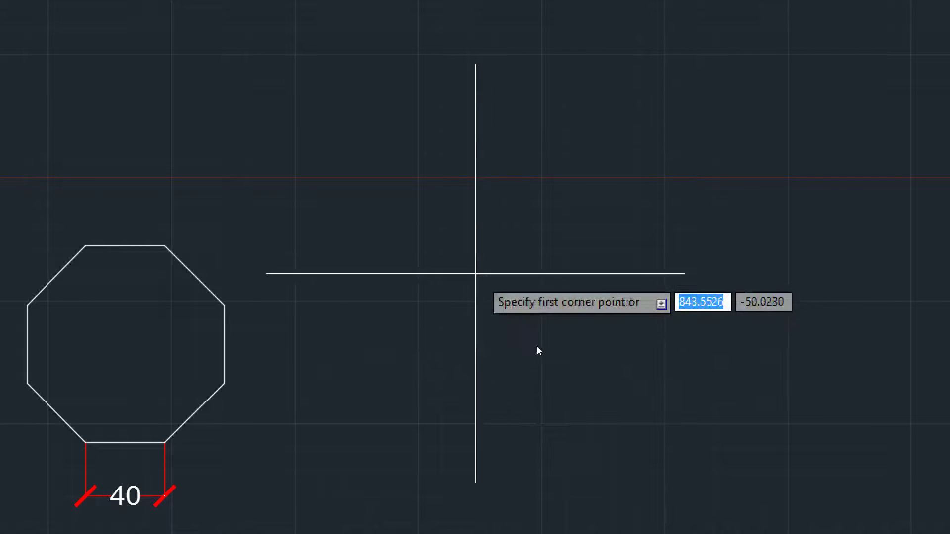
{"action": "left_click", "coordinate": [480, 256]}
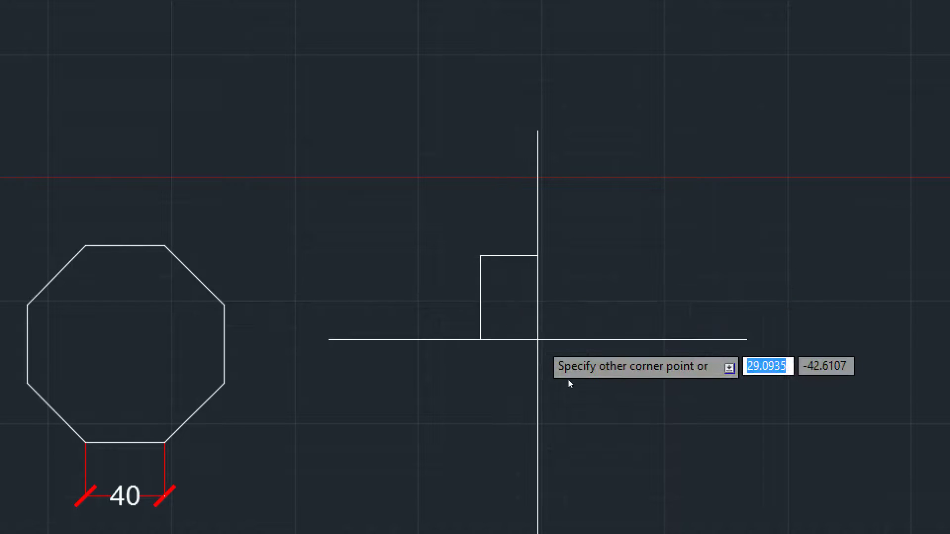
{"action": "type", "text": "d"}
{"action": "key", "text": "Return"}
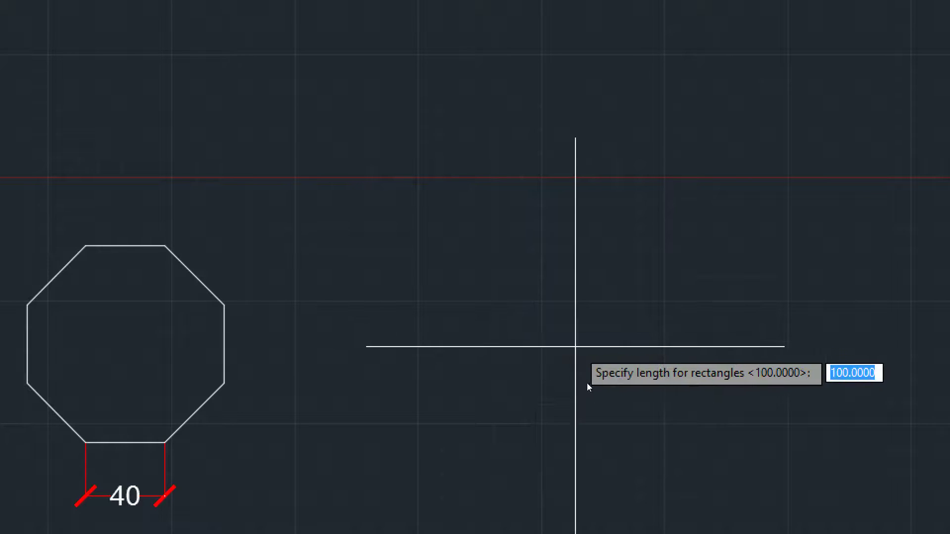
{"action": "type", "text": "100"}
{"action": "key", "text": "Return"}
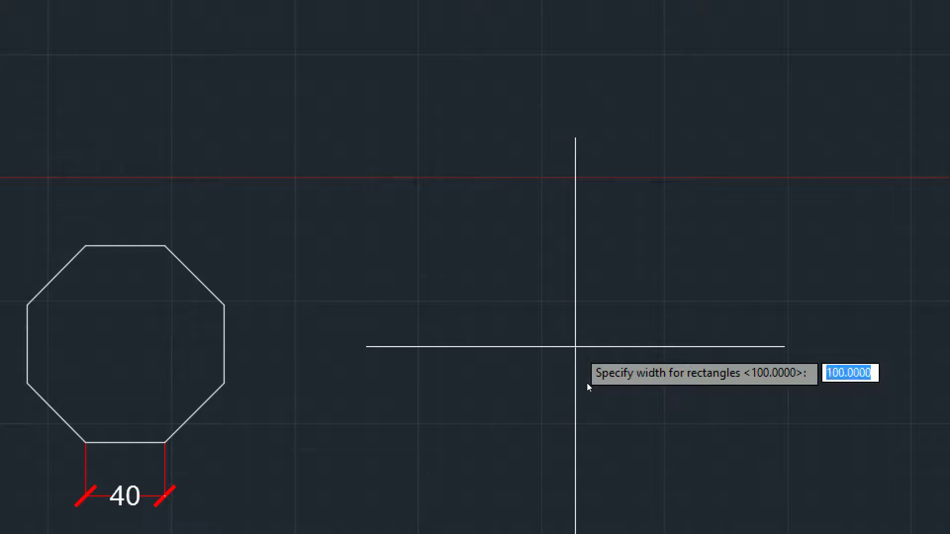
{"action": "type", "text": "100"}
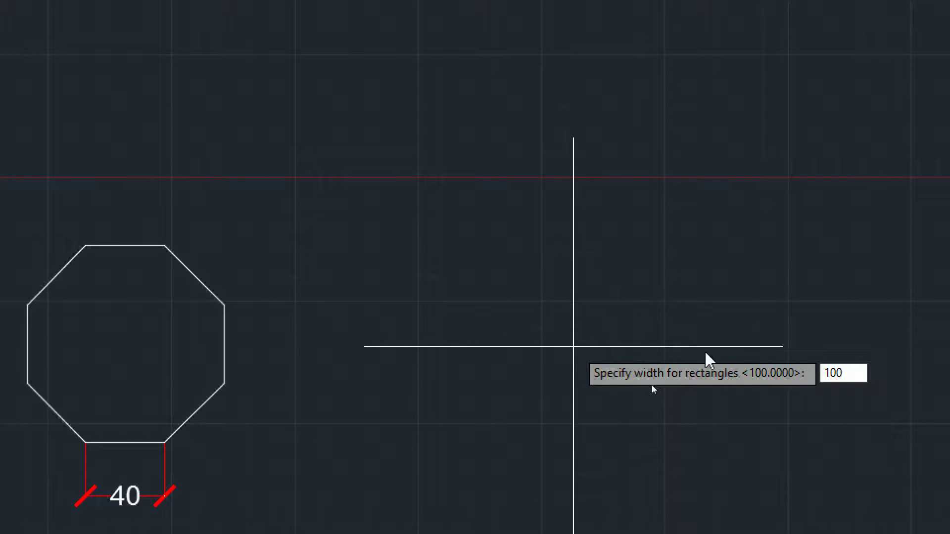
{"action": "key", "text": "Return"}
{"action": "left_click", "coordinate": [648, 443]}
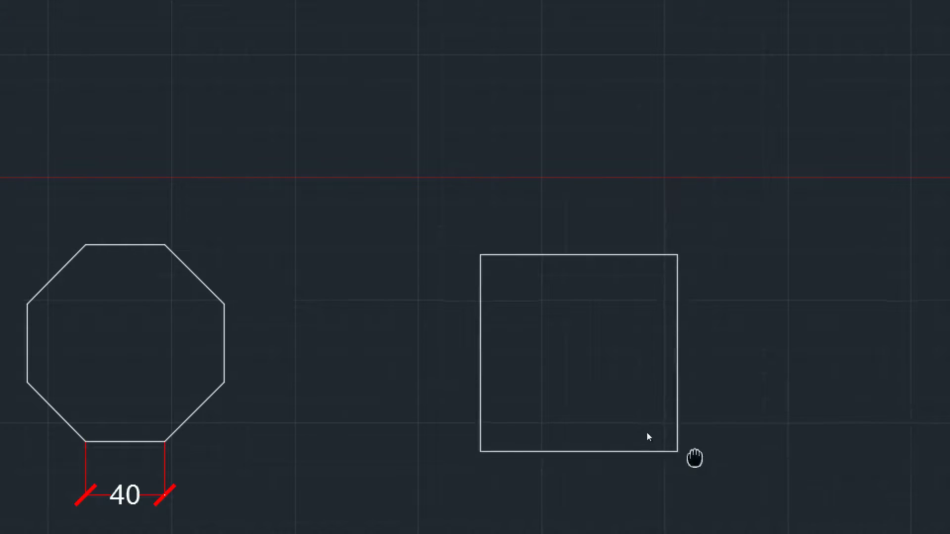
{"action": "middle_click_drag", "start_coordinate": [695, 463], "coordinate": [693, 426]}
{"action": "type", "text": "cha"}
{"action": "key", "text": "Return"}
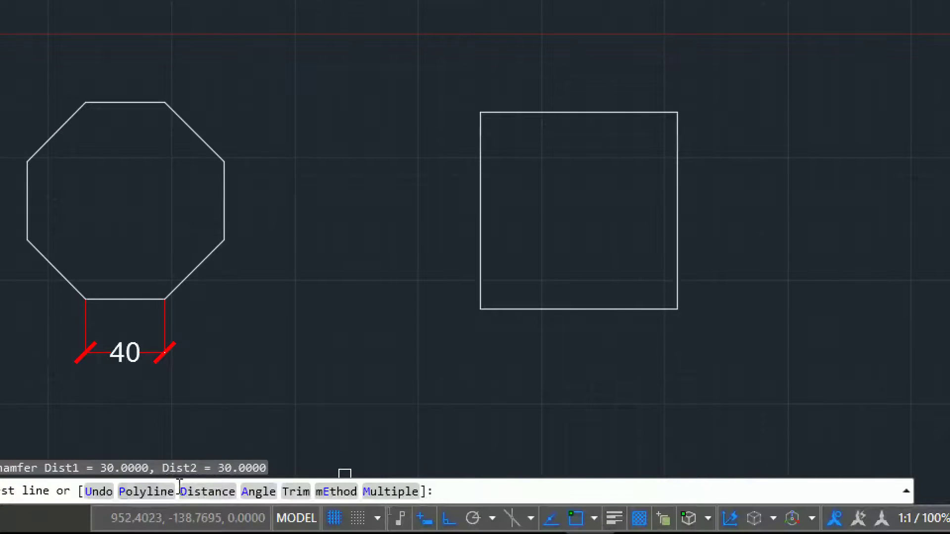
- Set the chamfer distances to 50 and 20
{"action": "type", "text": "d"}
{"action": "key", "text": "Return"}
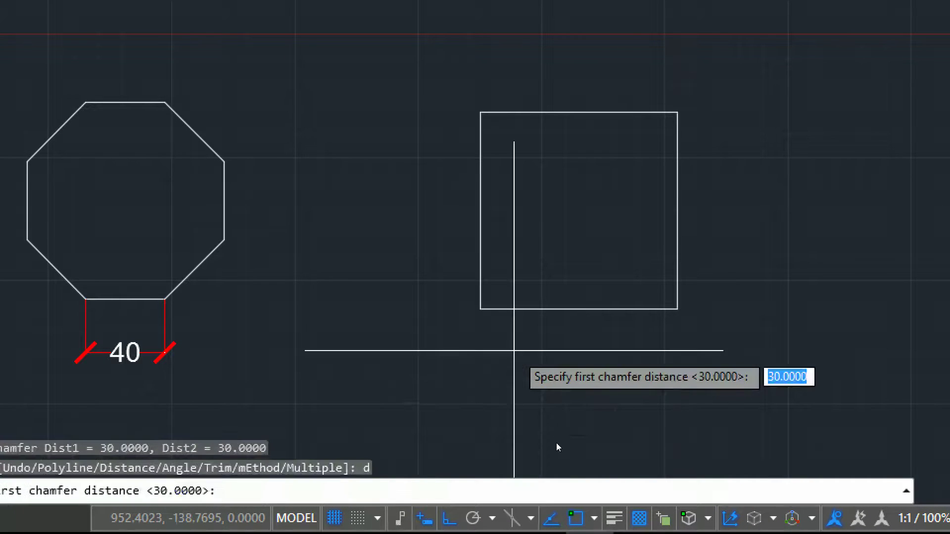
{"action": "type", "text": "5"}
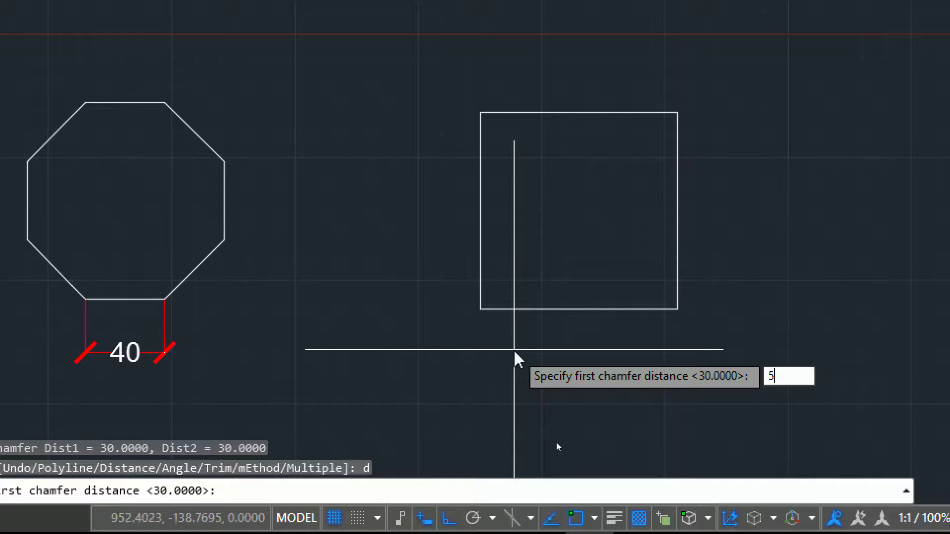
{"action": "type", "text": "0"}
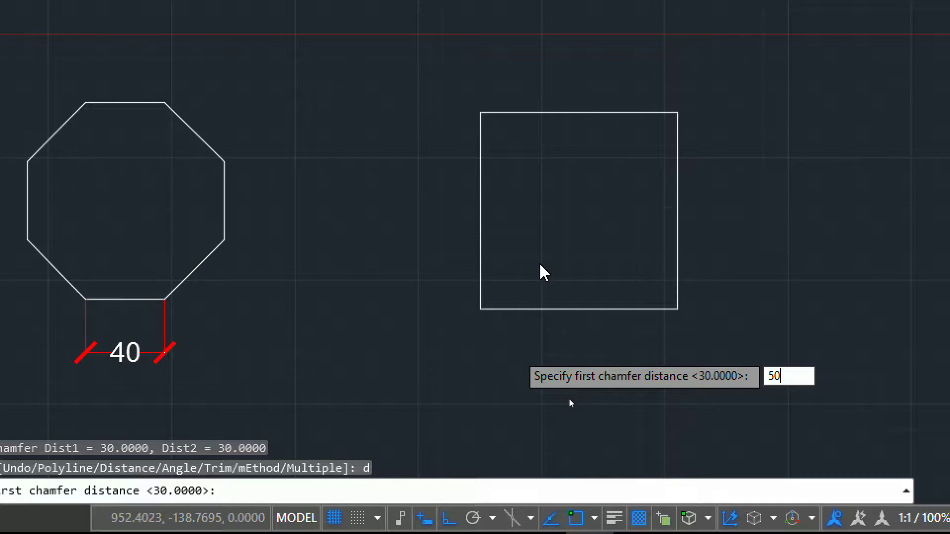
{"action": "key", "text": "Return"}
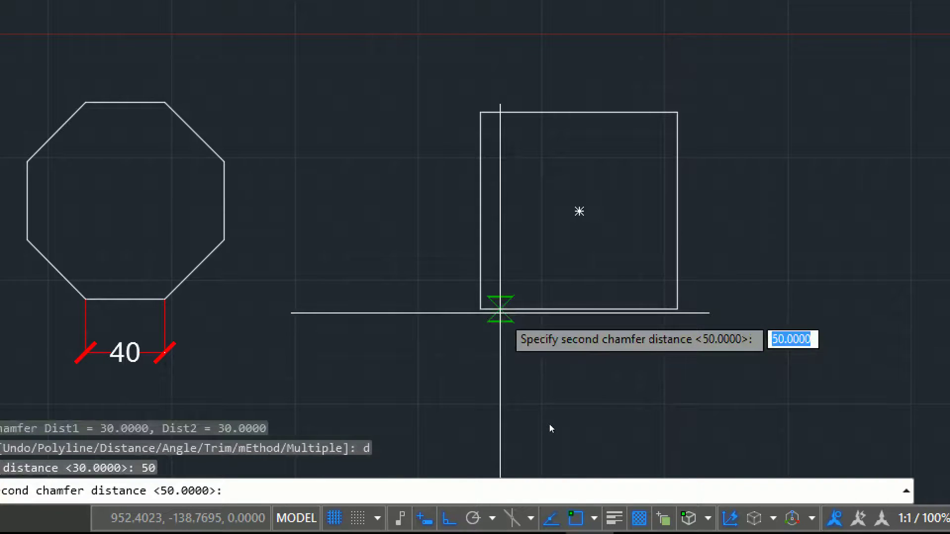
{"action": "type", "text": "20"}
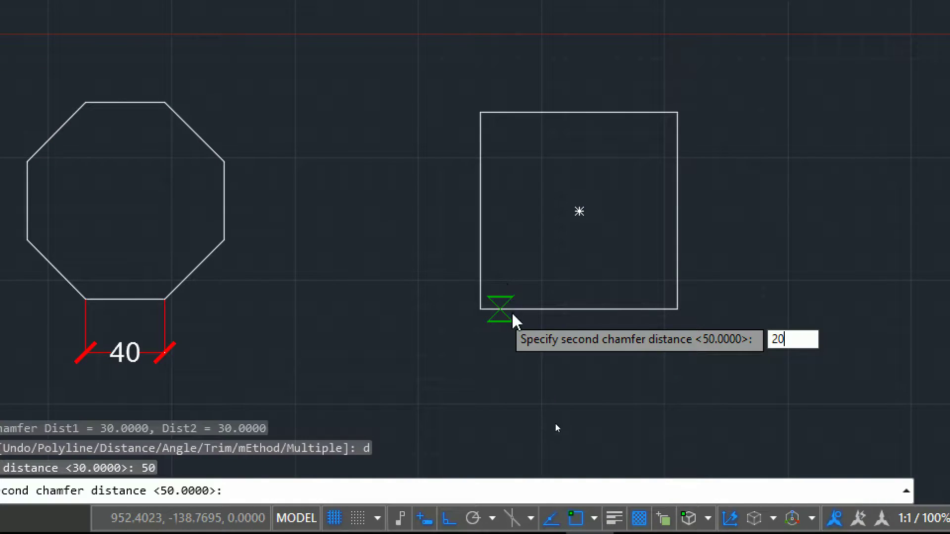
{"action": "key", "text": "Return"}
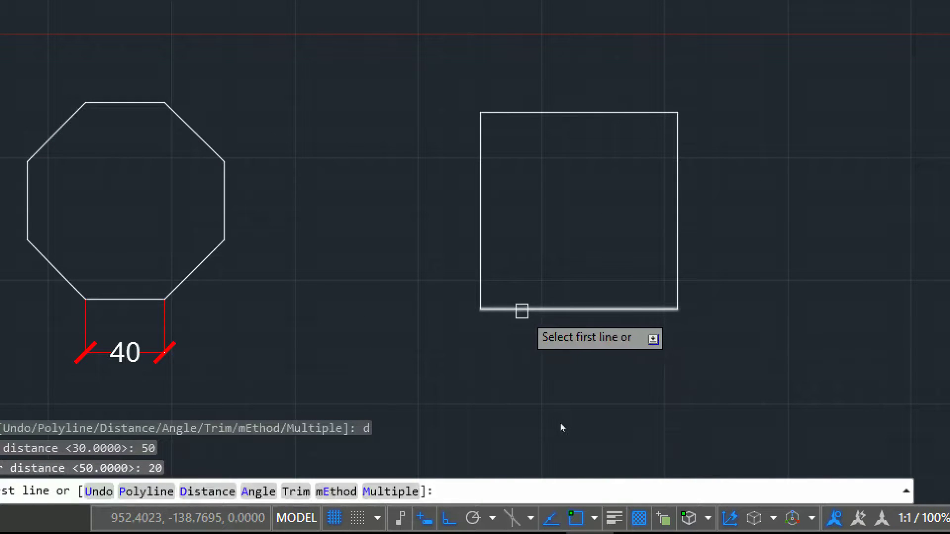
- Chamfer all four corners of the square 50 by 20, forming the hexagon
{"action": "left_click", "coordinate": [517, 309]}
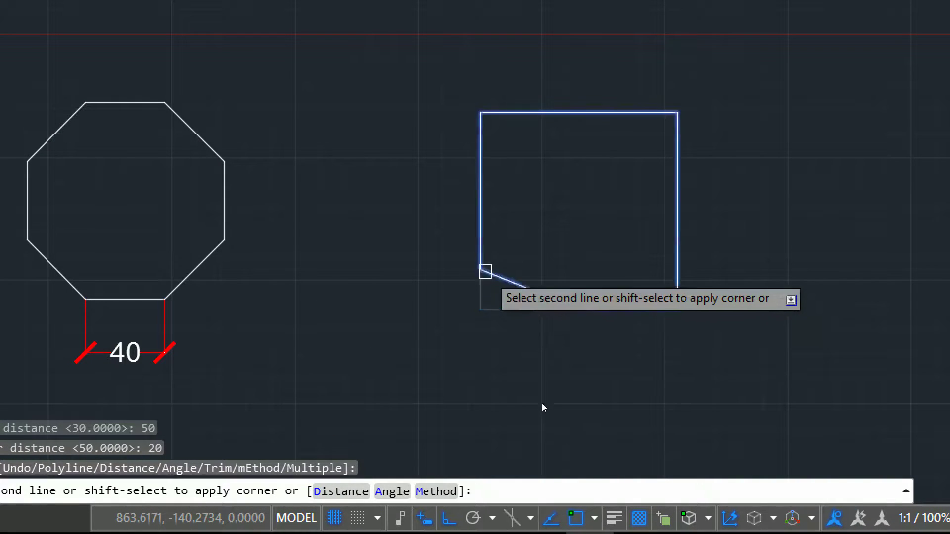
{"action": "left_click", "coordinate": [484, 272]}
{"action": "key", "text": "Return"}
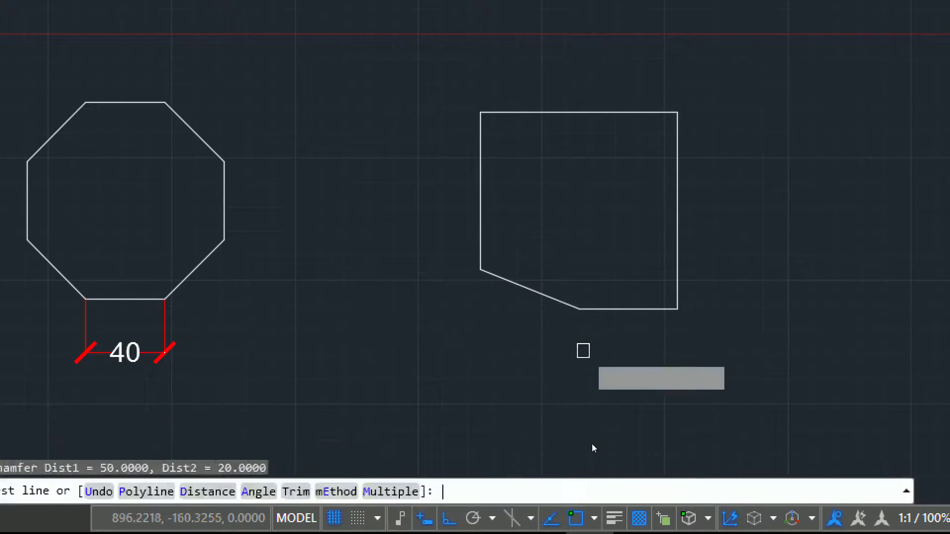
{"action": "left_click", "coordinate": [621, 309]}
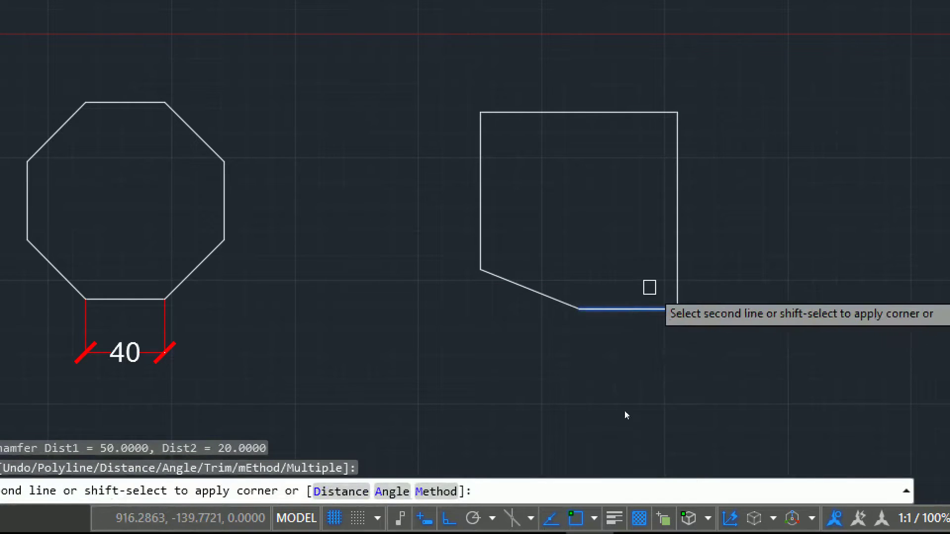
{"action": "left_click", "coordinate": [677, 262]}
{"action": "key", "text": "Return"}
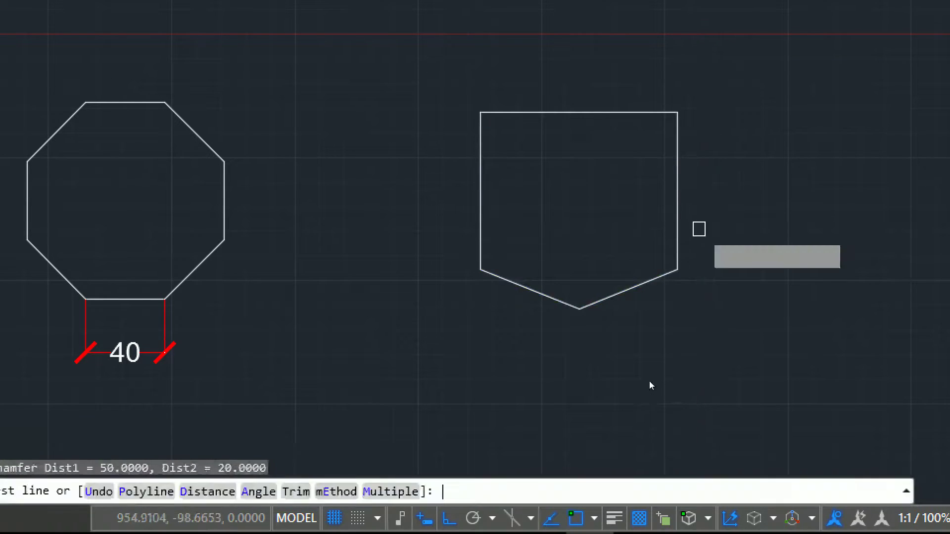
{"action": "left_click", "coordinate": [634, 112]}
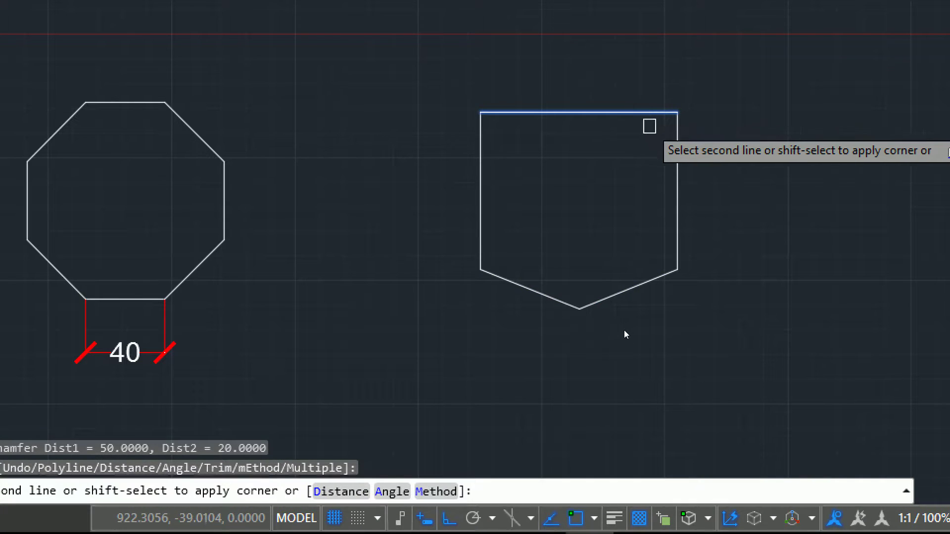
{"action": "left_click", "coordinate": [677, 140]}
{"action": "key", "text": "Return"}
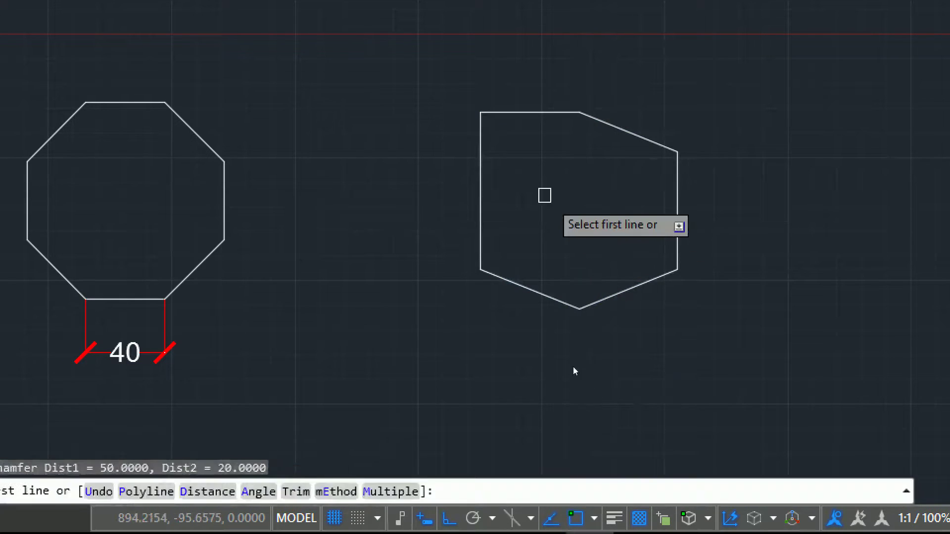
{"action": "left_click", "coordinate": [519, 112]}
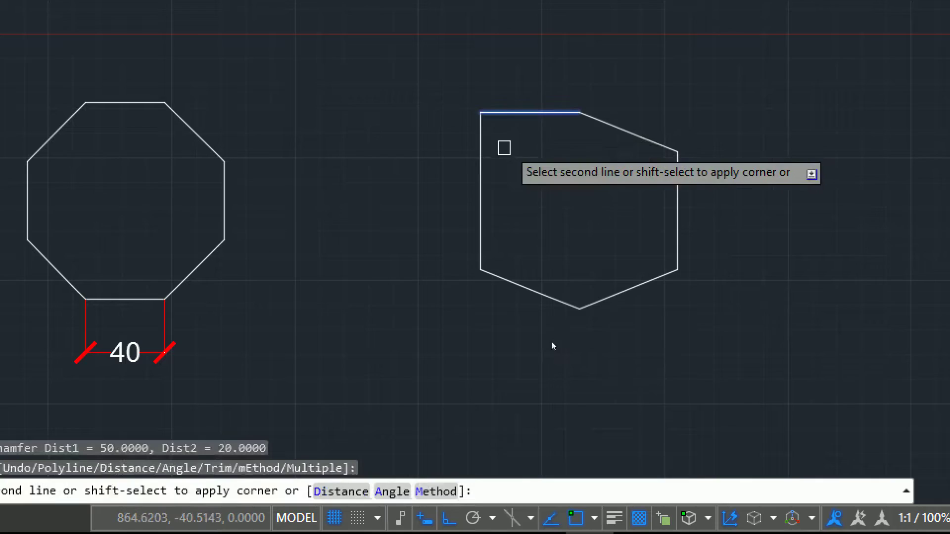
{"action": "left_click", "coordinate": [481, 159]}
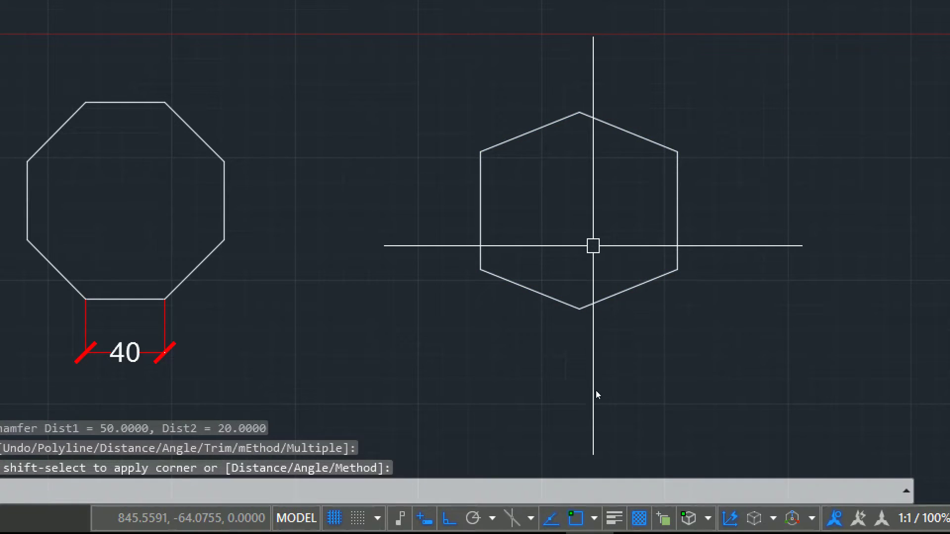
{"action": "key", "text": "alt+Tab"}
- Dimension the hexagon's height as 100, top to bottom vertex, on its left side
{"action": "scroll", "coordinate": [588, 126], "scroll_direction": "up", "scroll_amount": 2}
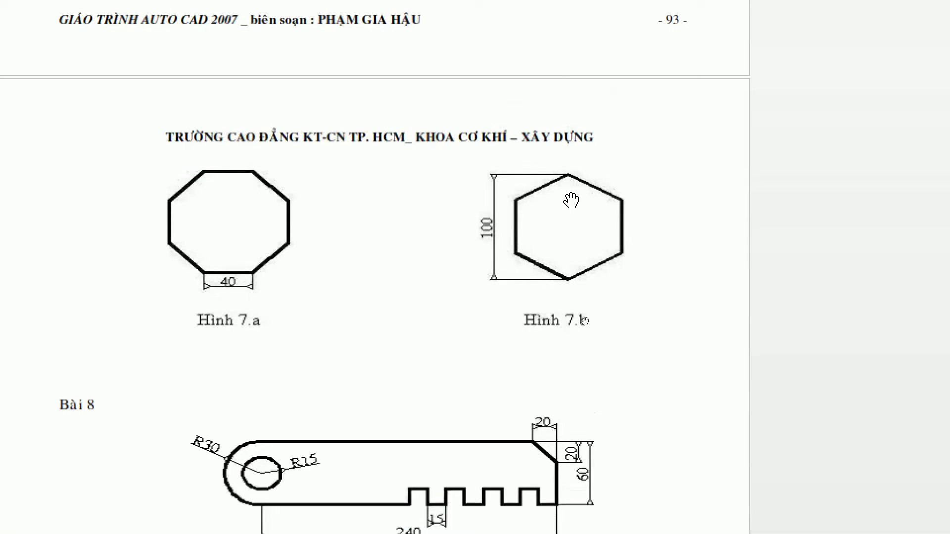
{"action": "key", "text": "alt+Tab"}
{"action": "type", "text": "dli"}
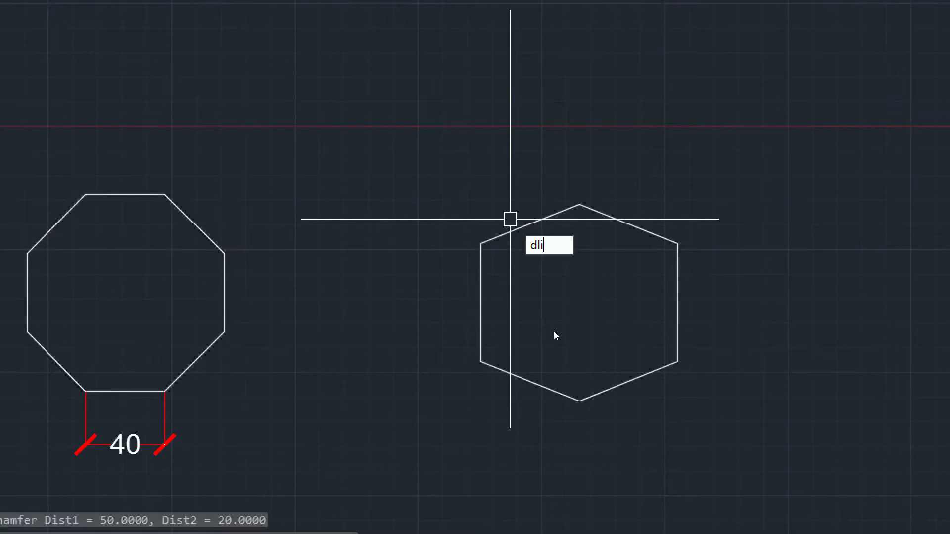
{"action": "key", "text": "Return"}
{"action": "left_click", "coordinate": [580, 204]}
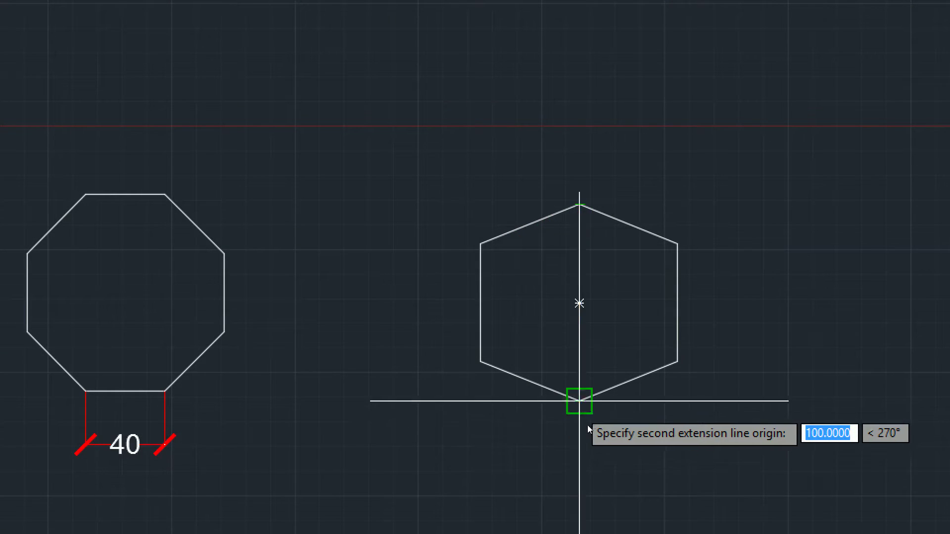
{"action": "left_click", "coordinate": [579, 400]}
{"action": "left_click", "coordinate": [419, 386]}
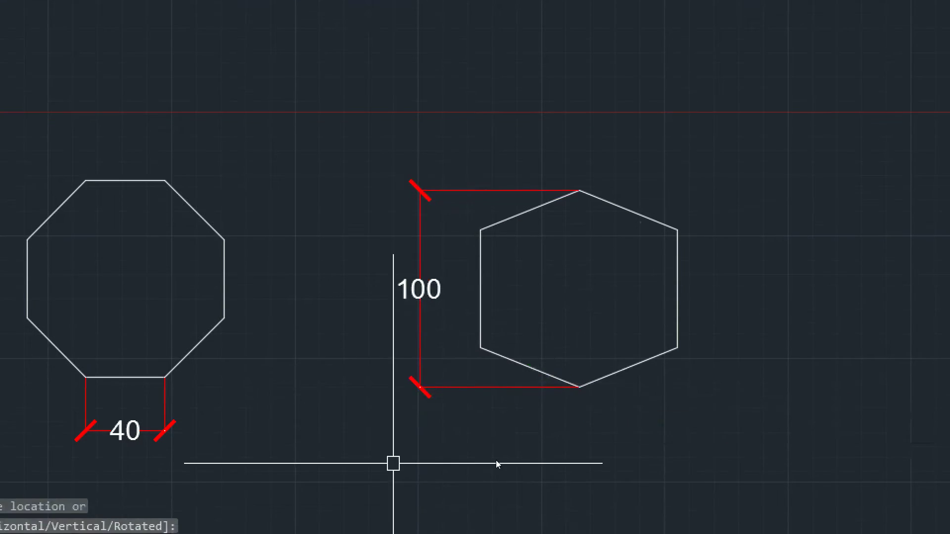
{"action": "middle_click_drag", "start_coordinate": [395, 461], "coordinate": [504, 440]}
{"action": "key", "text": "alt+Tab"}
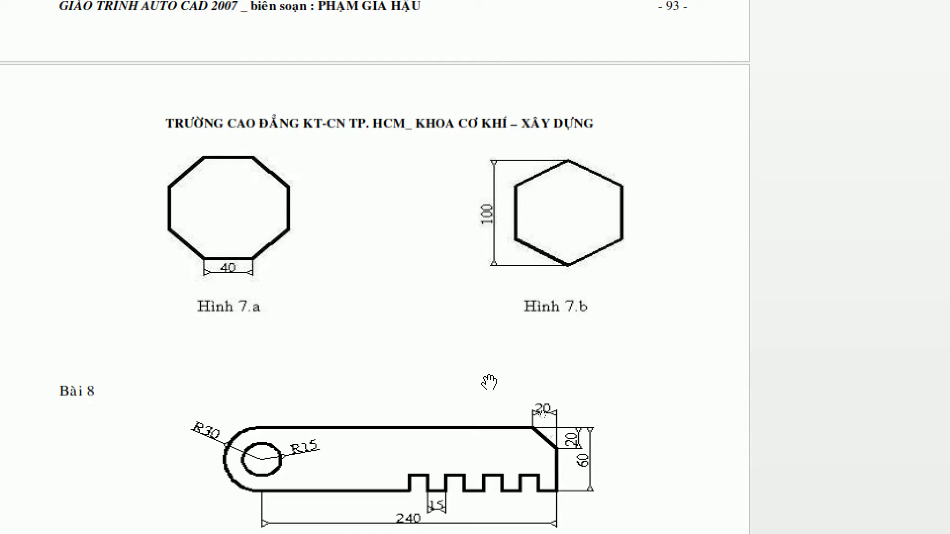
{"action": "key", "text": "alt+Tab"}
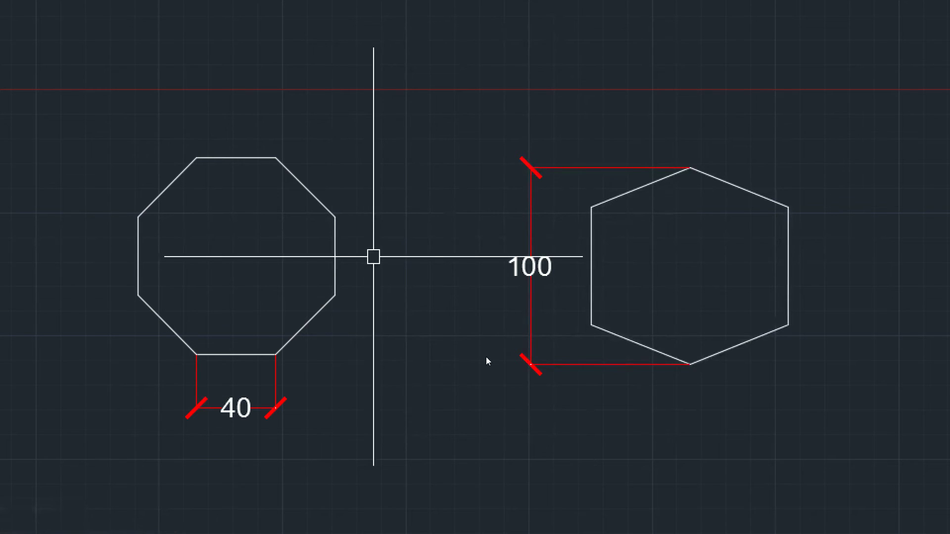
{"action": "key", "text": "alt+Tab"}
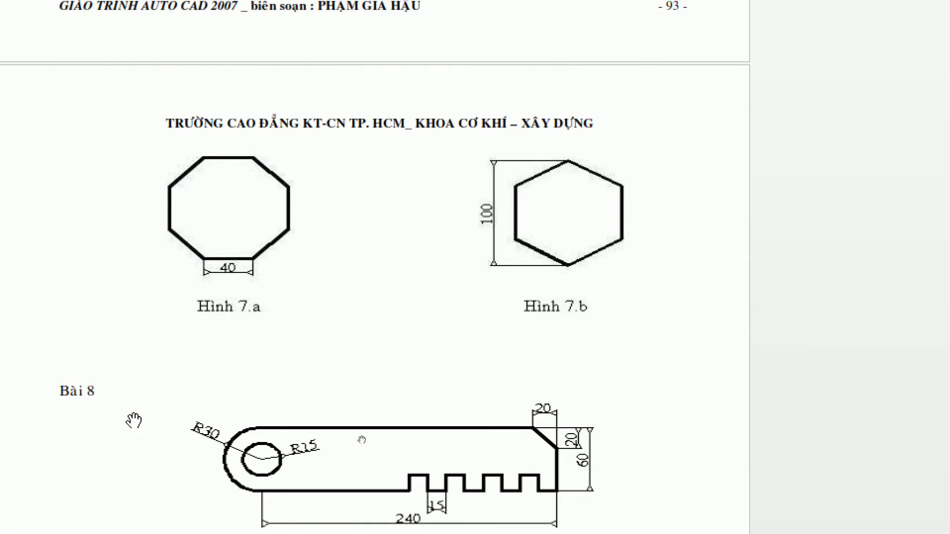
{"action": "scroll", "coordinate": [259, 474], "scroll_direction": "down", "scroll_amount": 1}
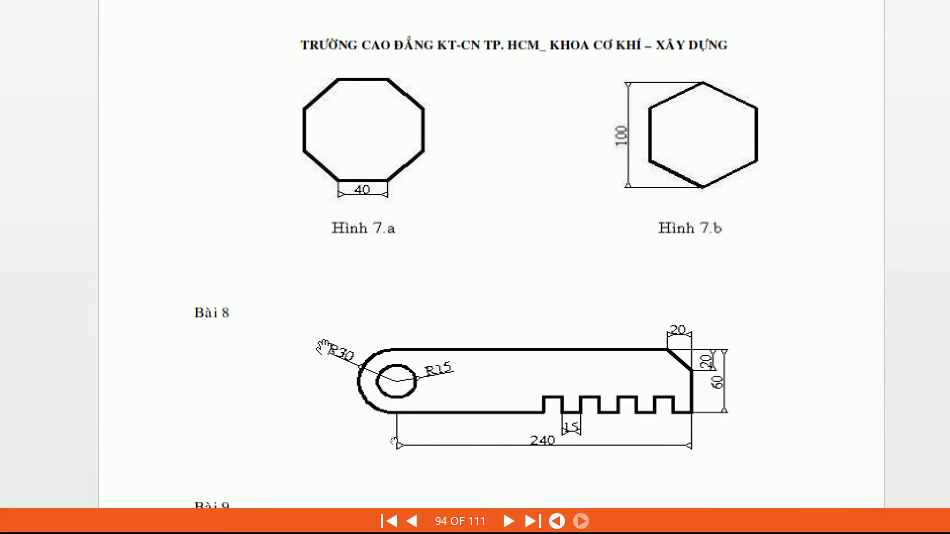